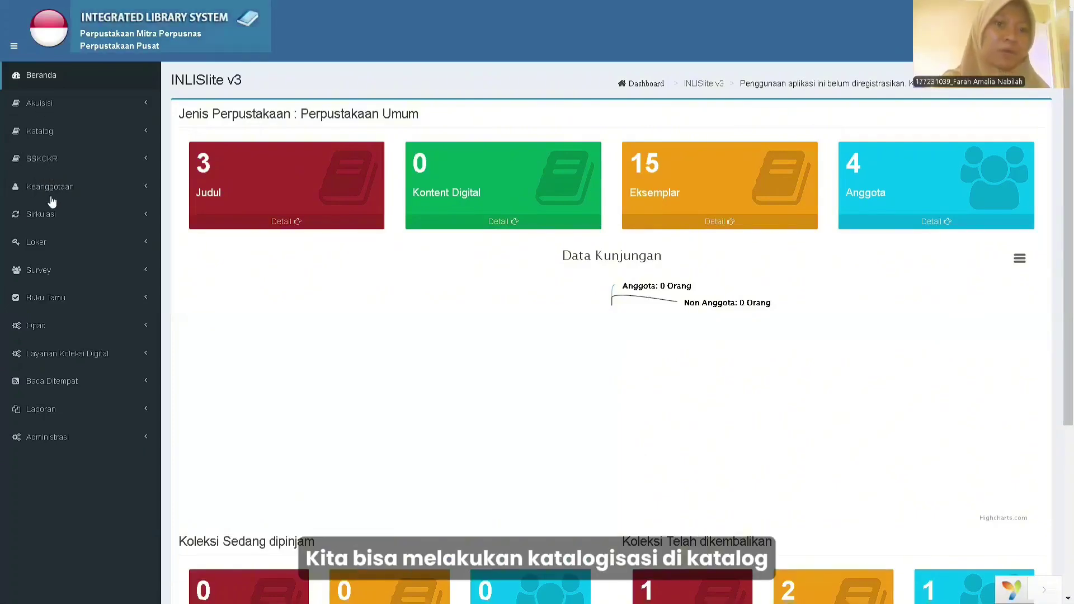
{"action": "left_click", "coordinate": [60, 140]}
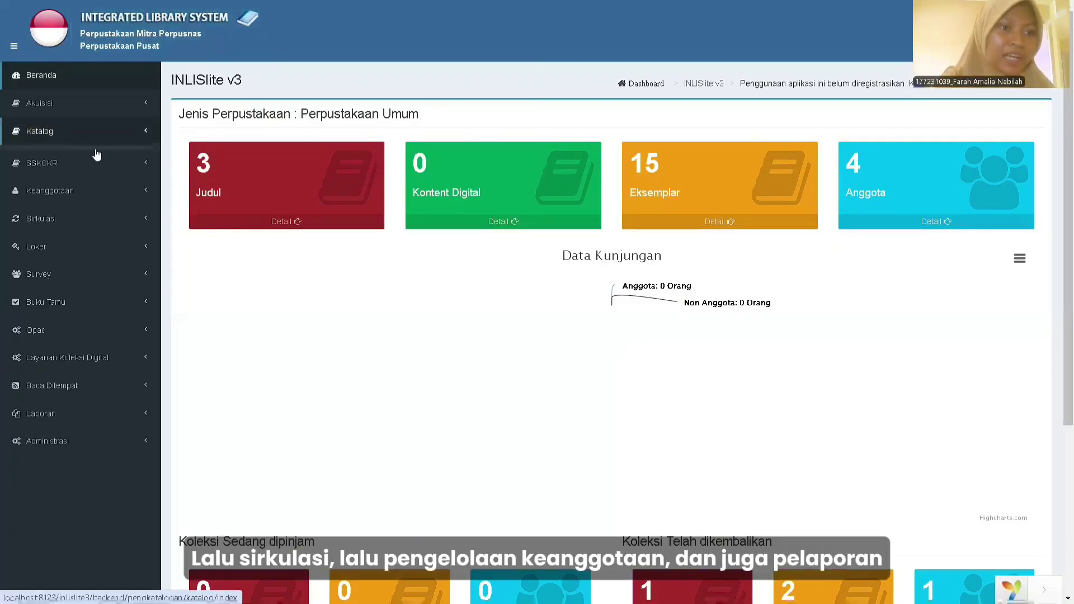
{"action": "left_click", "coordinate": [50, 193]}
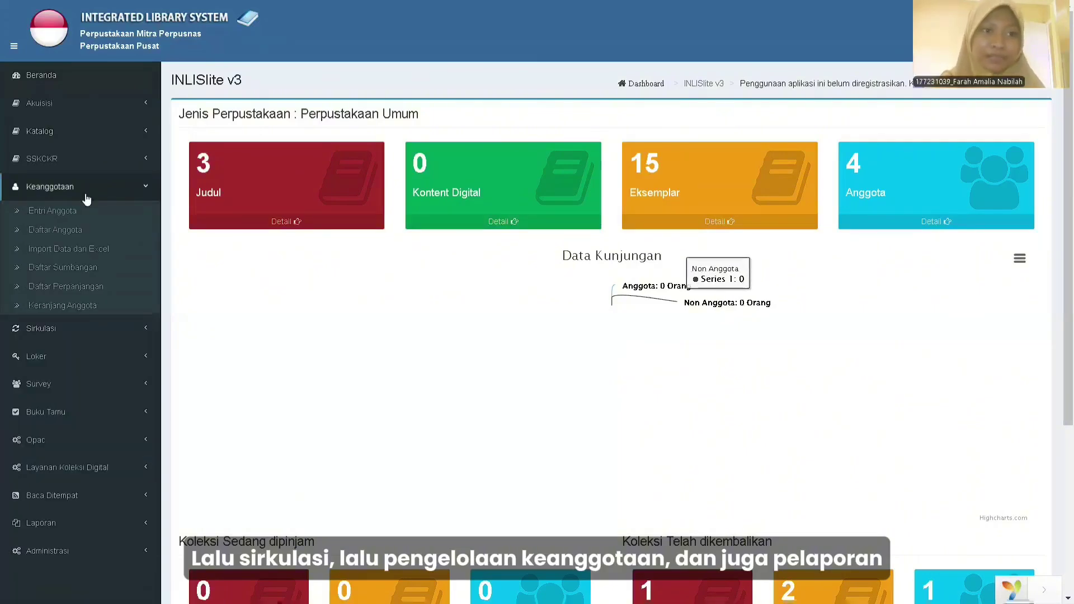
{"action": "left_click", "coordinate": [86, 197]}
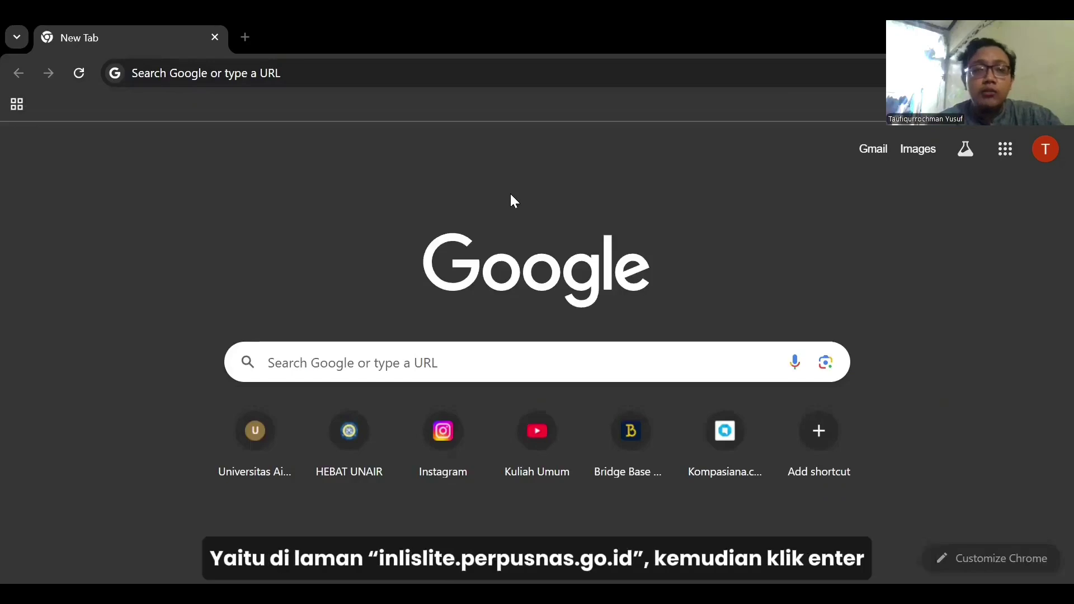
Load inlislite.perpusnas.go.id in the Chrome tab.
{"action": "left_click", "coordinate": [139, 79]}
{"action": "type", "text": "inlisli"}
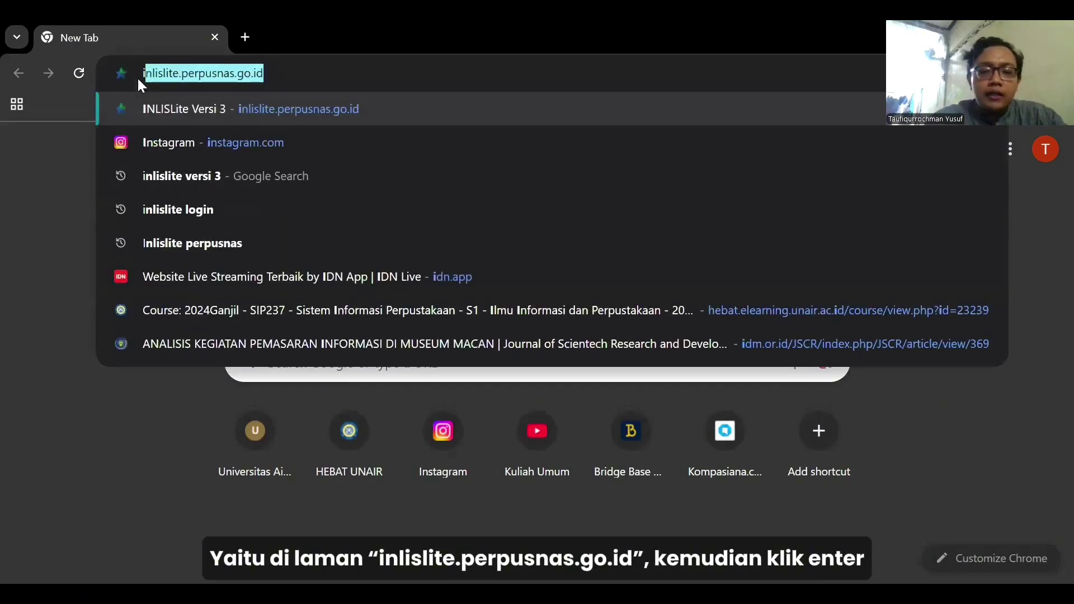
{"action": "type", "text": "te"}
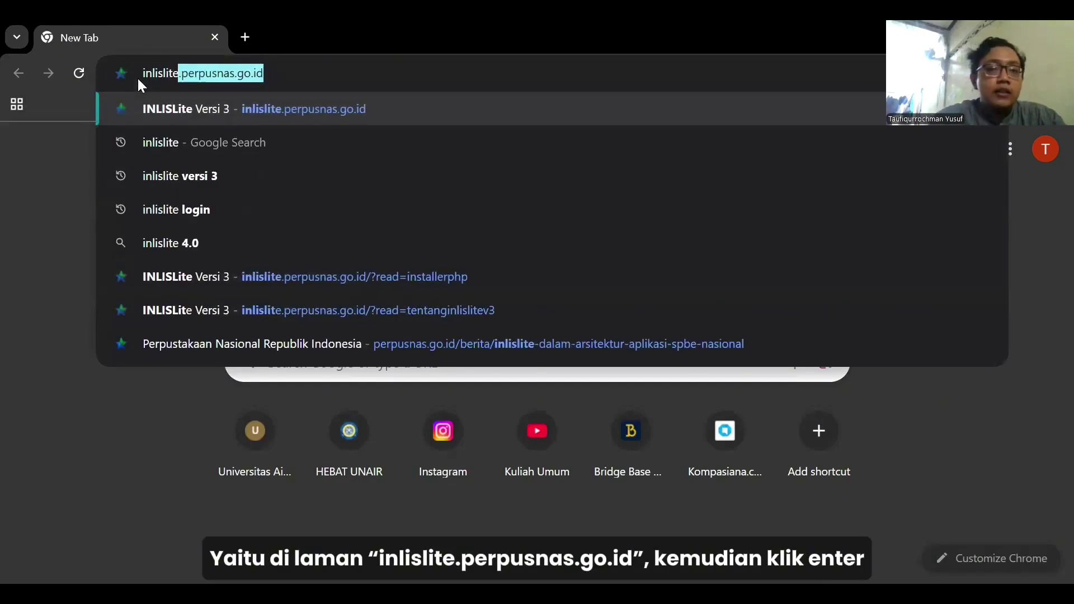
{"action": "type", "text": ".perp"}
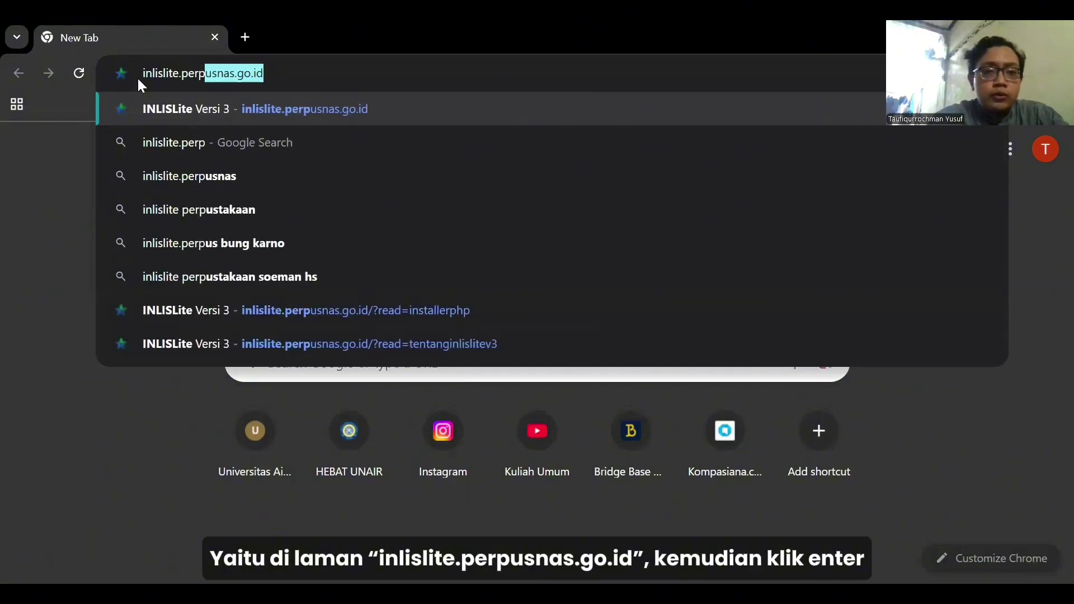
{"action": "key", "text": "BackSpace"}
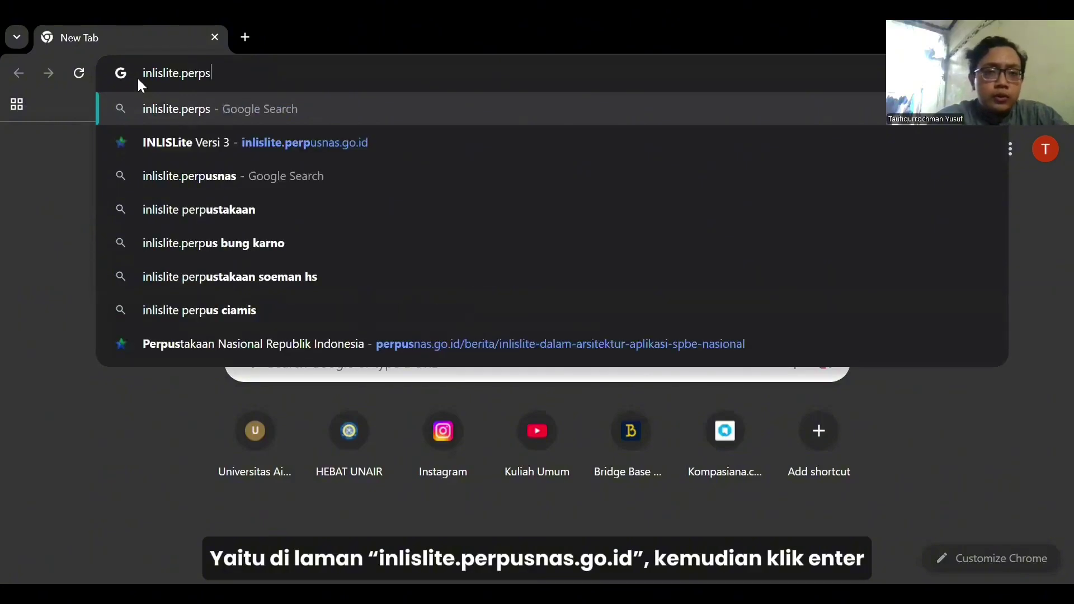
{"action": "type", "text": "usna"}
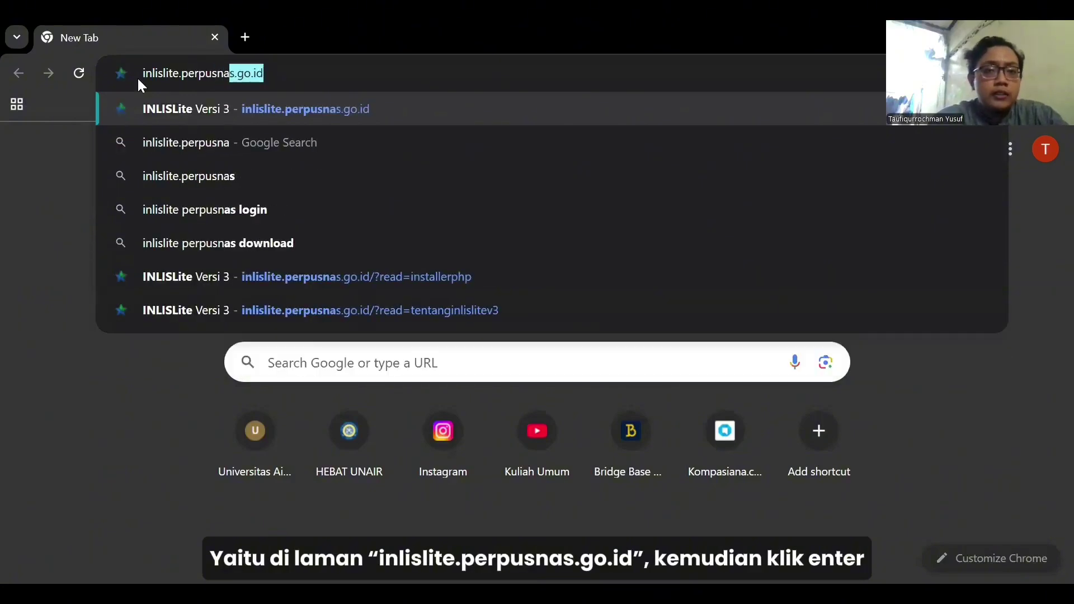
{"action": "type", "text": "s."}
{"action": "type", "text": "g"}
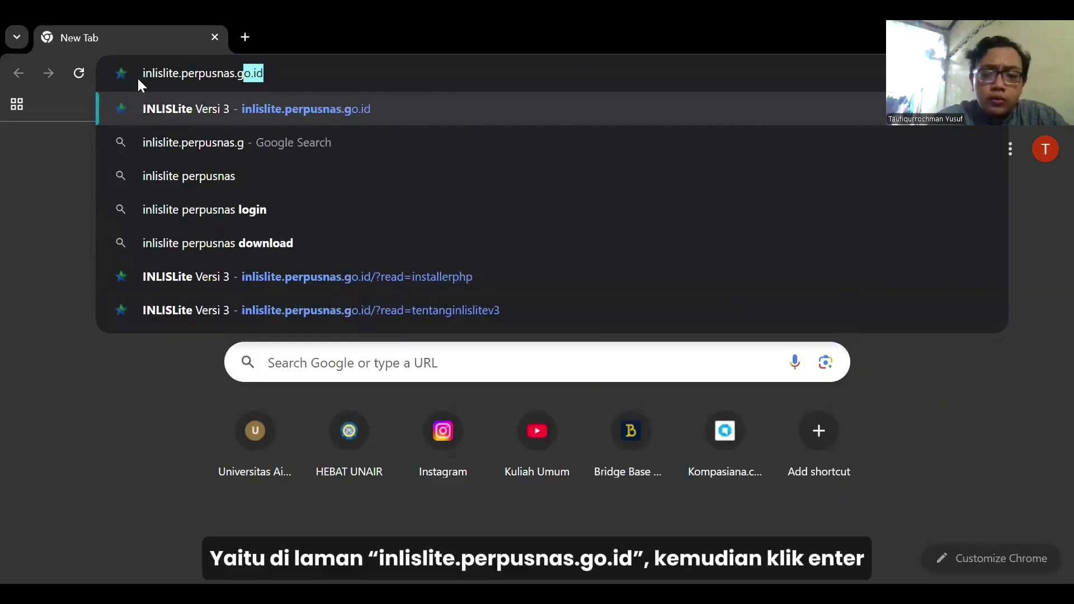
{"action": "type", "text": "o.id"}
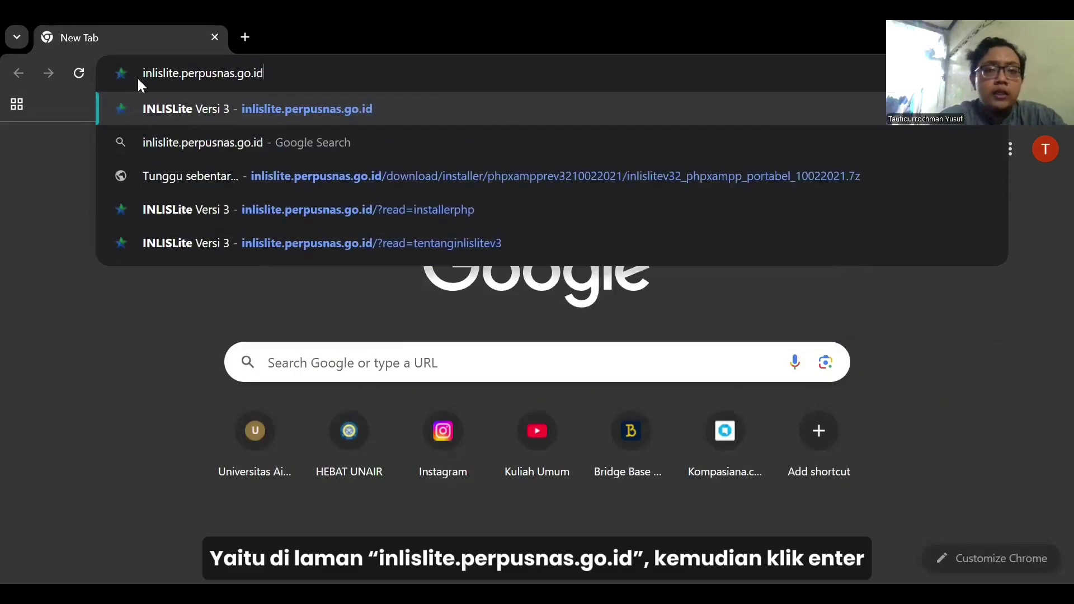
{"action": "key", "text": "Return"}
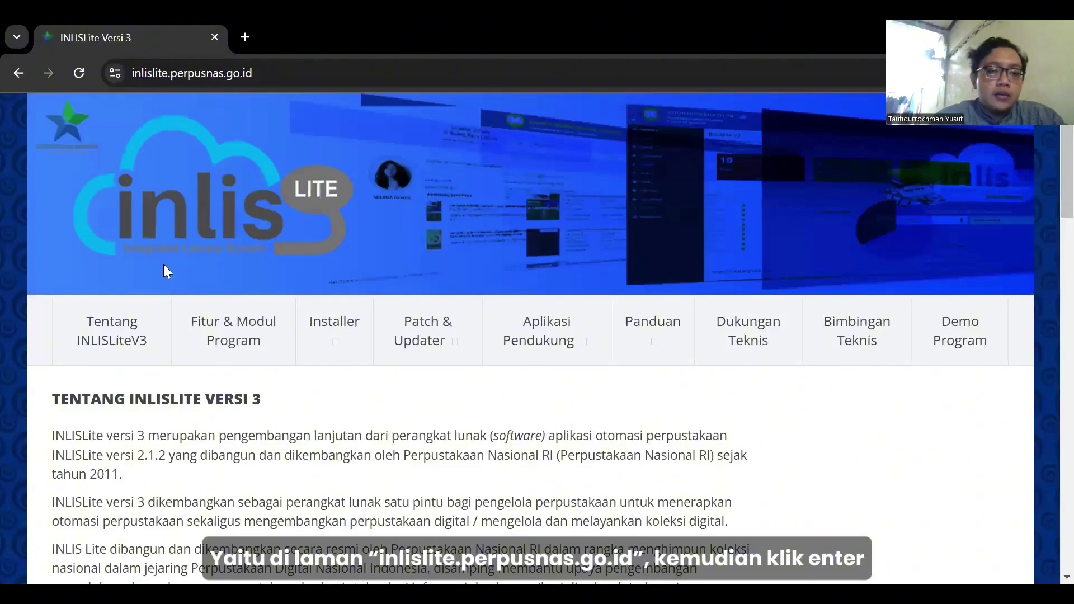
Download the inlislitev32_phpxampp_portabel_10022021.7z package from the Platform PHP (Opensource) installer page.
{"action": "mouse_move", "coordinate": [337, 329]}
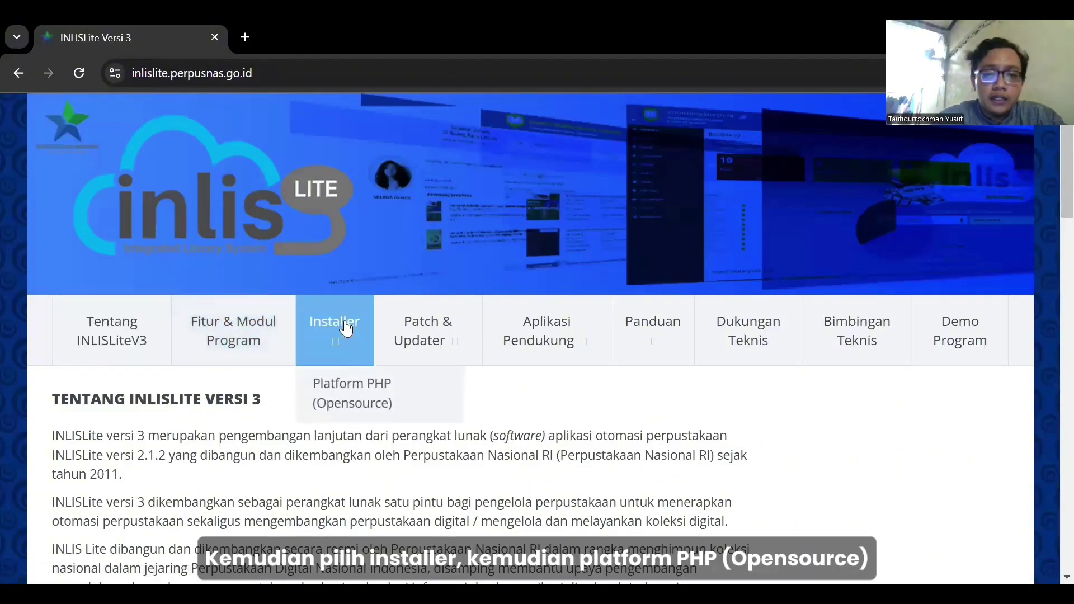
{"action": "left_click", "coordinate": [363, 390]}
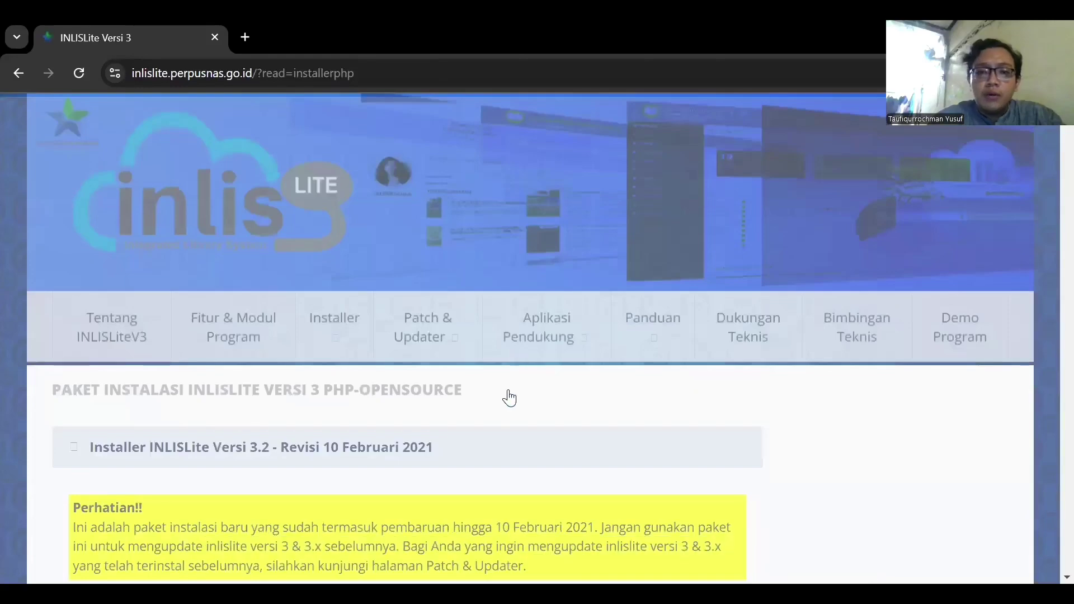
{"action": "scroll", "coordinate": [395, 427], "scroll_direction": "down", "scroll_amount": 1}
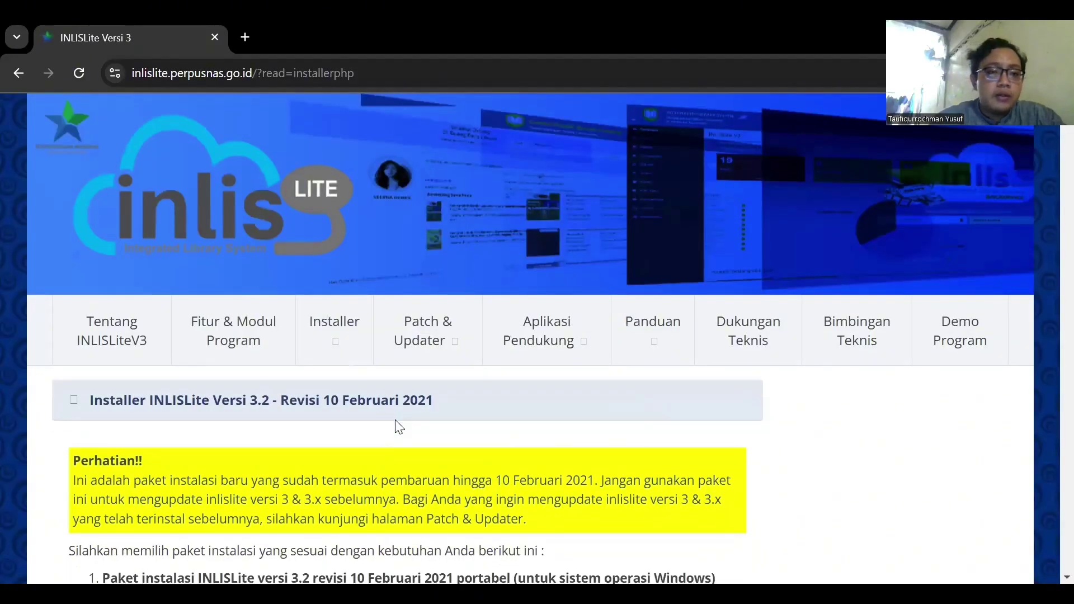
{"action": "scroll", "coordinate": [399, 427], "scroll_direction": "up", "scroll_amount": 1}
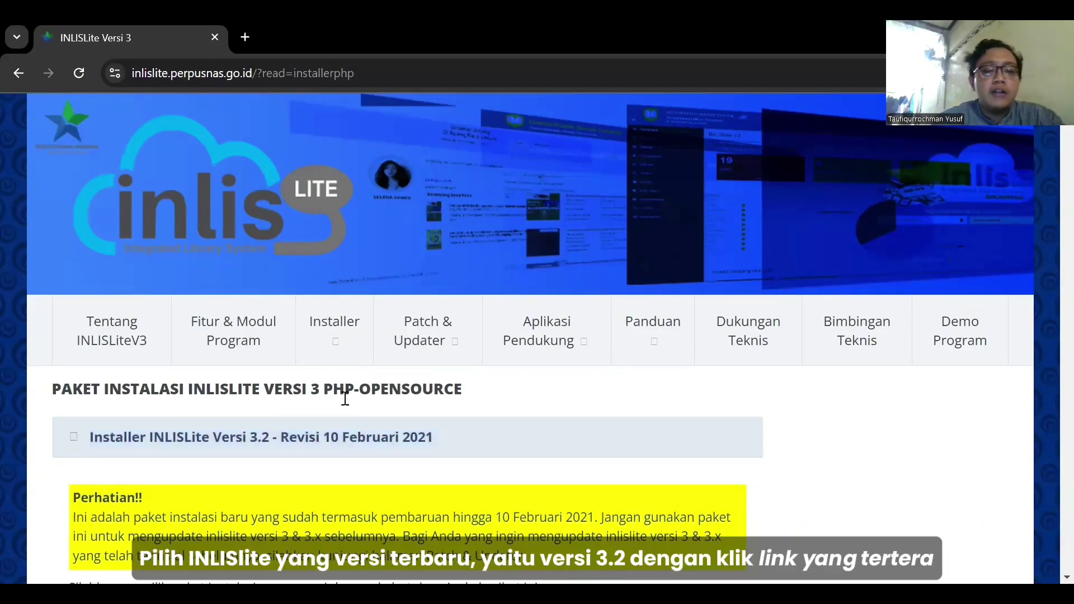
{"action": "scroll", "coordinate": [347, 401], "scroll_direction": "down", "scroll_amount": 3}
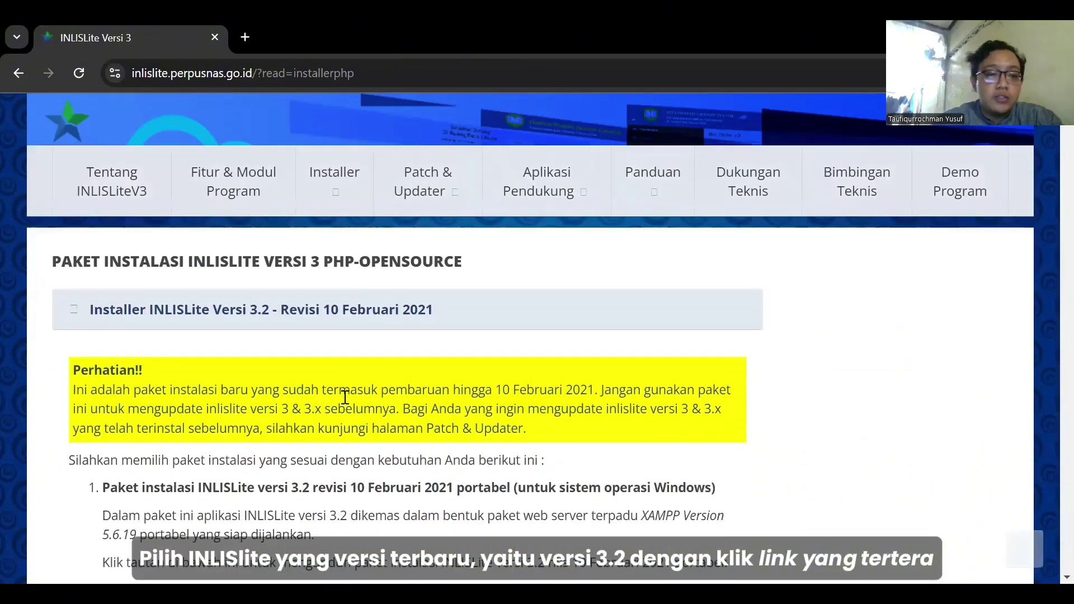
{"action": "scroll", "coordinate": [345, 397], "scroll_direction": "down", "scroll_amount": 3}
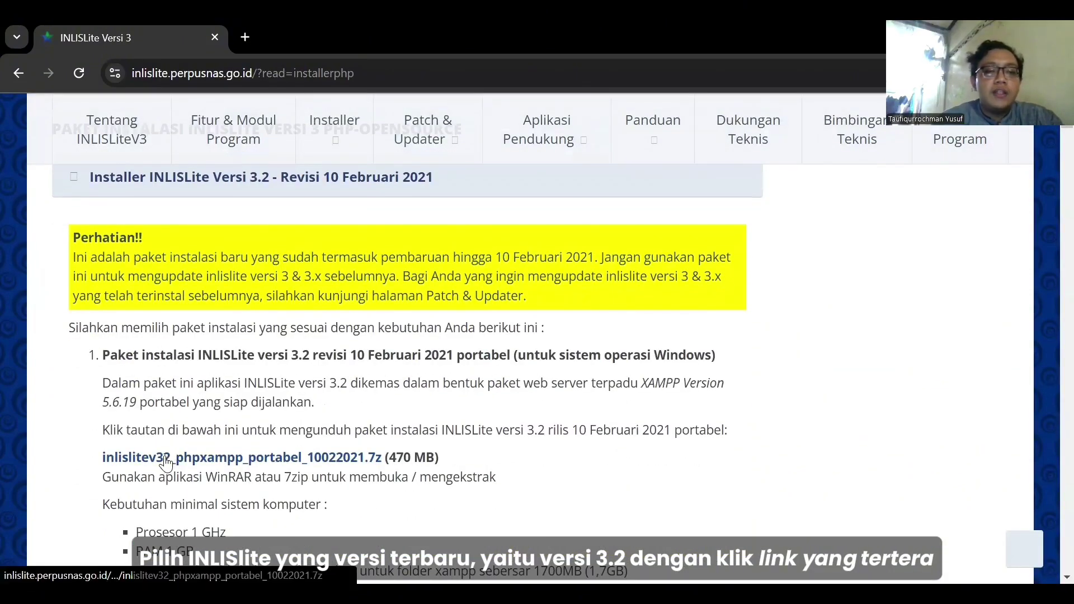
{"action": "left_click", "coordinate": [249, 458]}
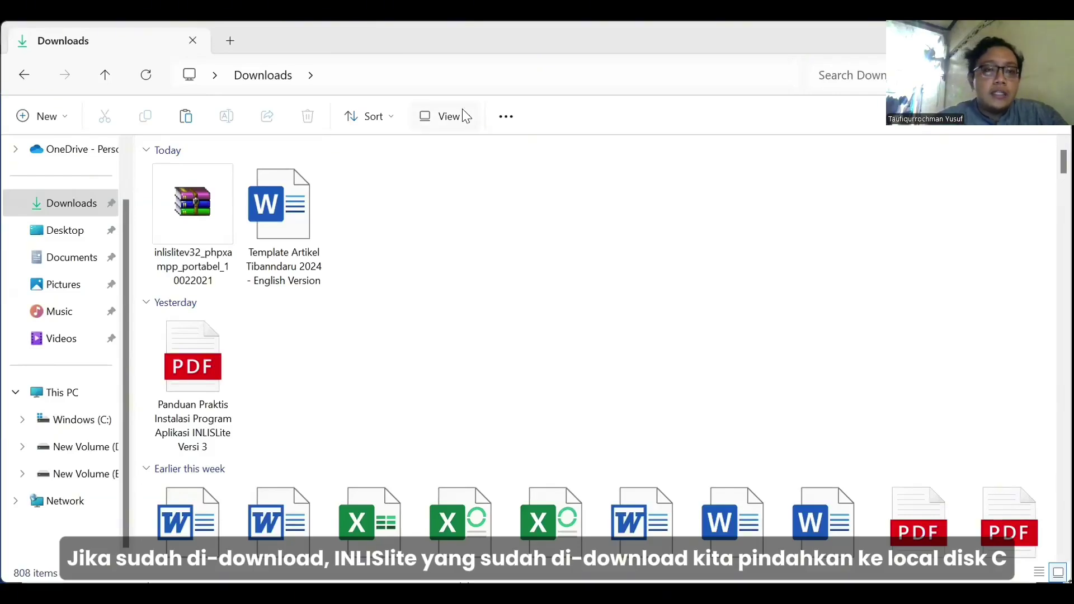
Move the downloaded INLISLite archive from Downloads to the root of Windows (C:).
{"action": "left_click", "coordinate": [197, 221]}
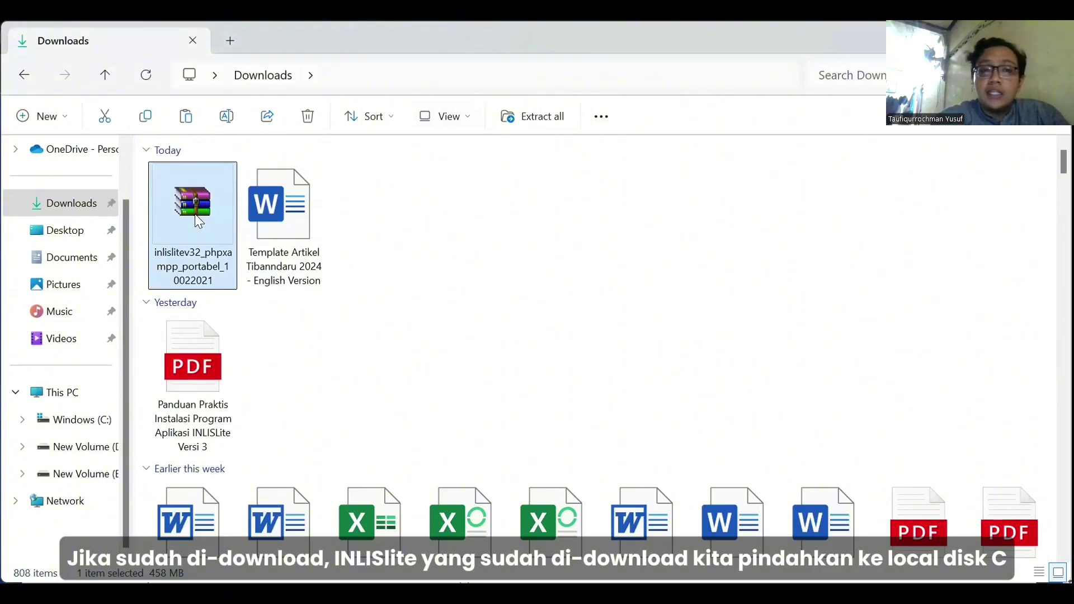
{"action": "key", "text": "ctrl+x"}
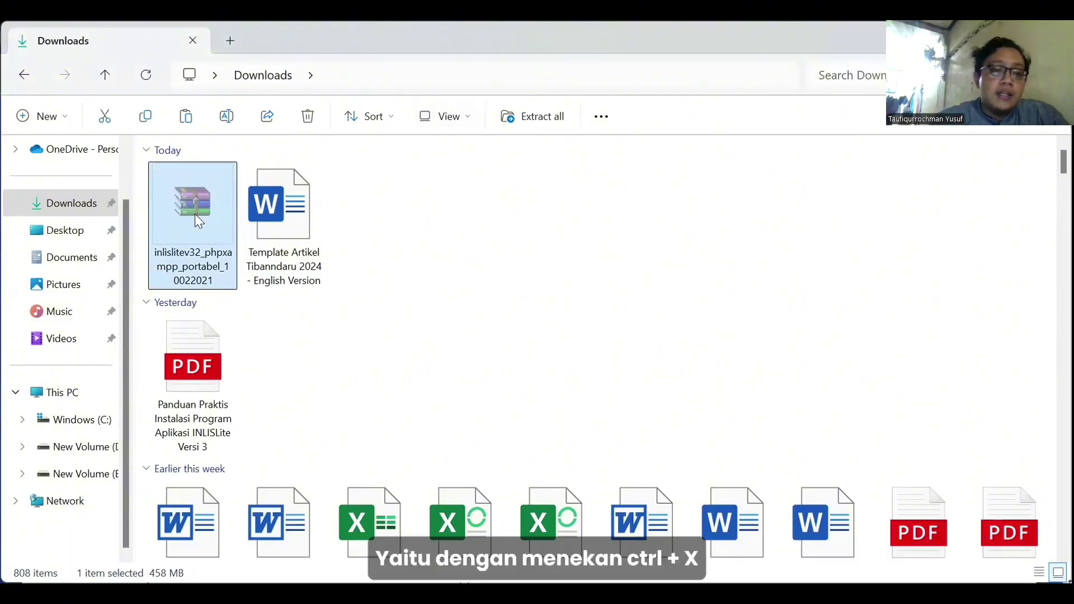
{"action": "left_click", "coordinate": [95, 420]}
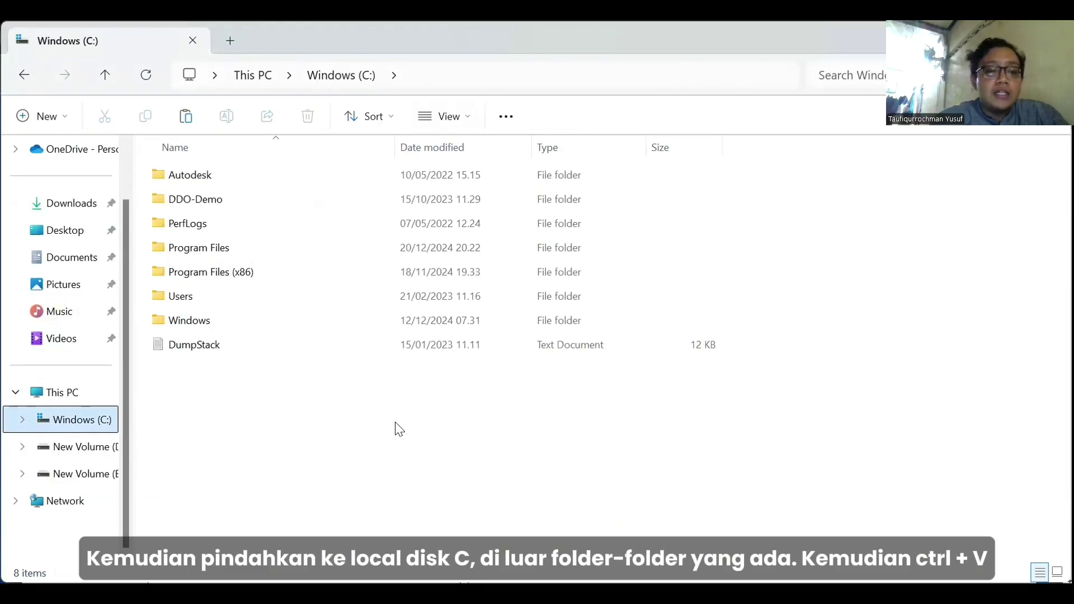
{"action": "key", "text": "ctrl+v"}
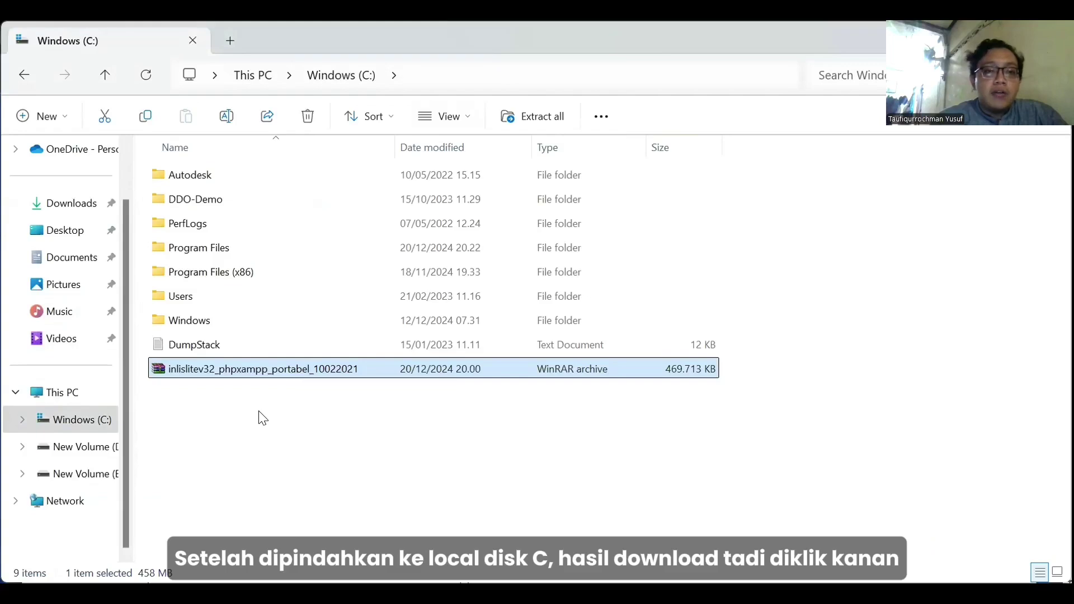
Extract the archive in place, creating the xampp folder.
{"action": "right_click", "coordinate": [282, 375]}
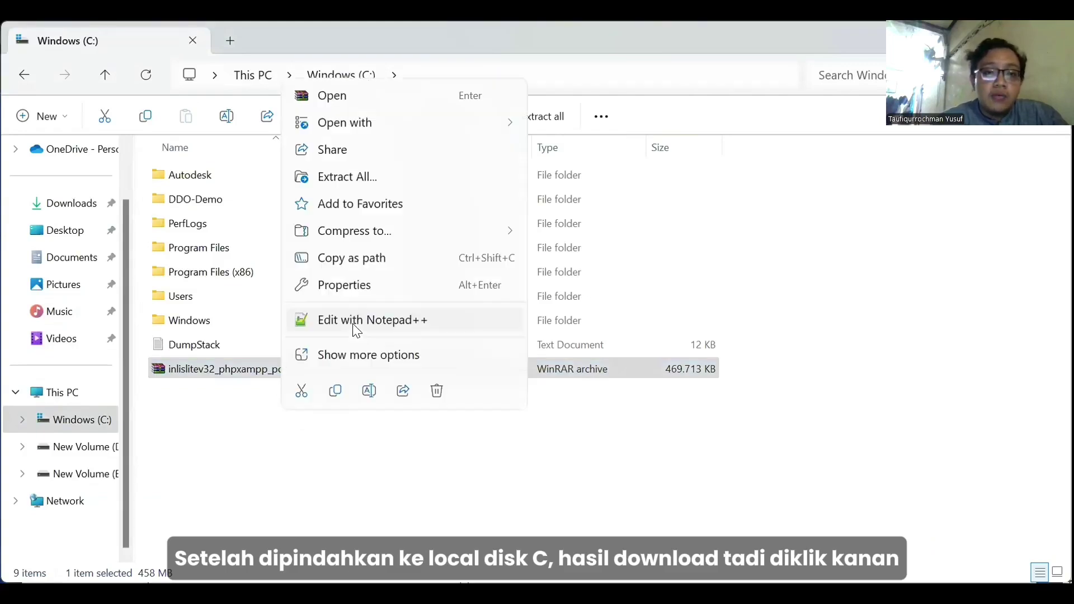
{"action": "left_click", "coordinate": [363, 356]}
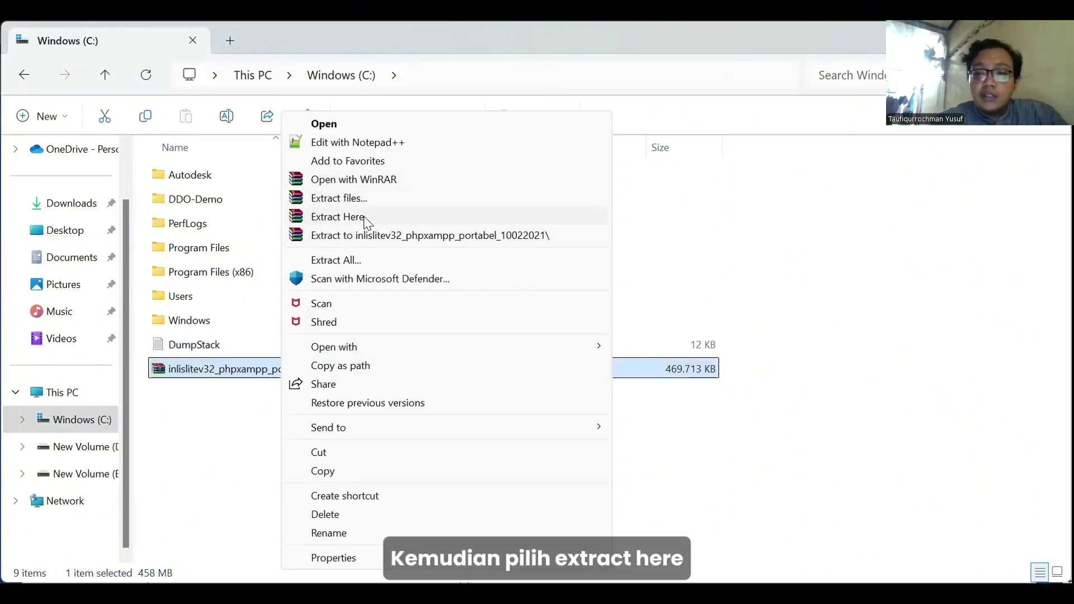
{"action": "left_click", "coordinate": [365, 217]}
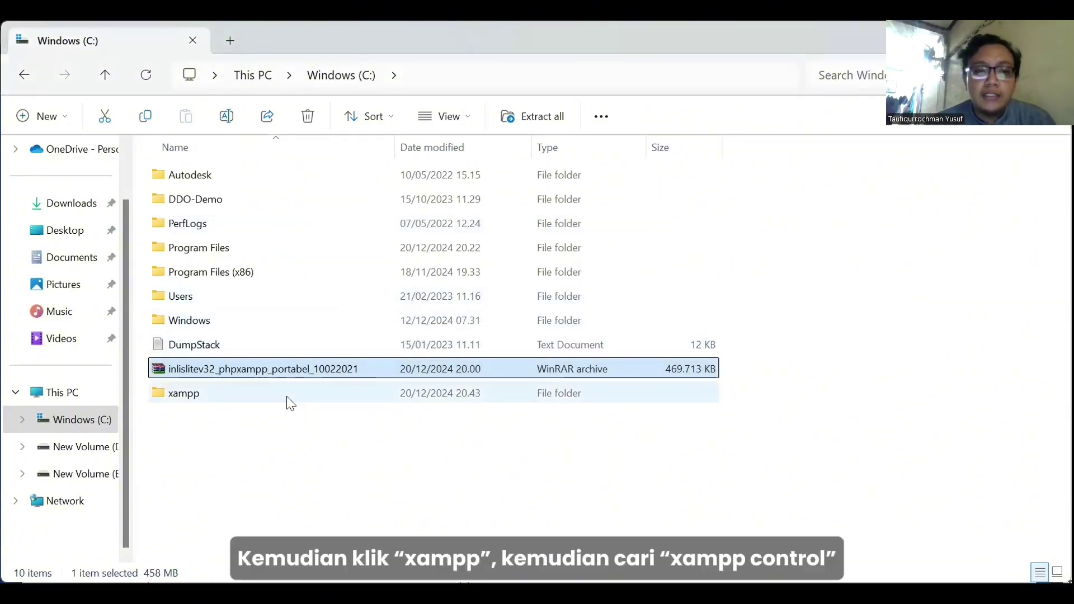
Open the xampp-control application from the C:\xampp folder.
{"action": "double_click", "coordinate": [289, 403]}
{"action": "scroll", "coordinate": [518, 301], "scroll_direction": "down", "scroll_amount": 6}
{"action": "scroll", "coordinate": [518, 300], "scroll_direction": "down", "scroll_amount": 5}
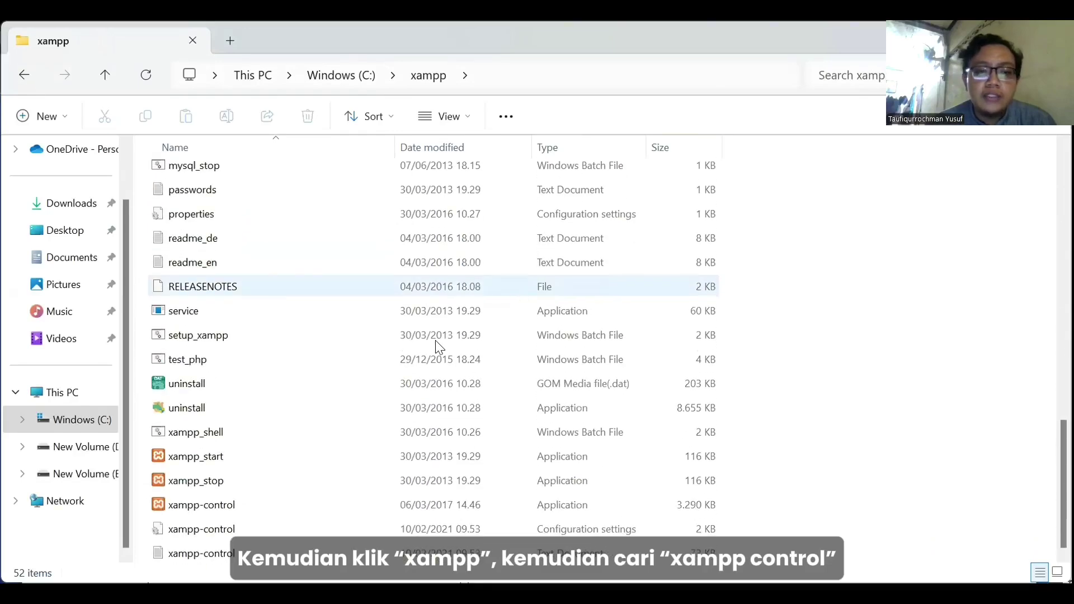
{"action": "left_click", "coordinate": [284, 509]}
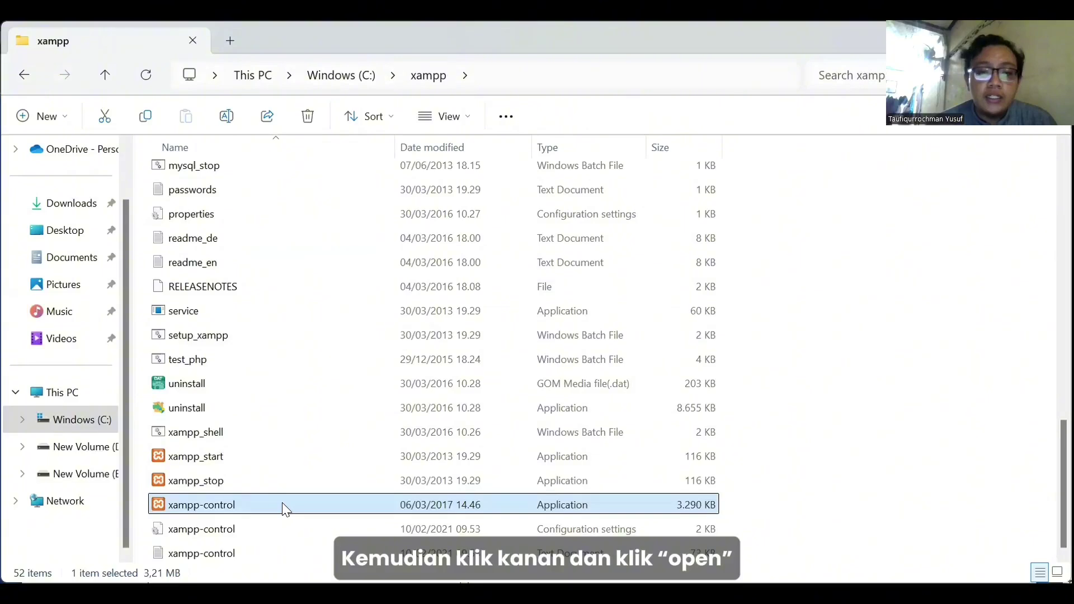
{"action": "right_click", "coordinate": [284, 508]}
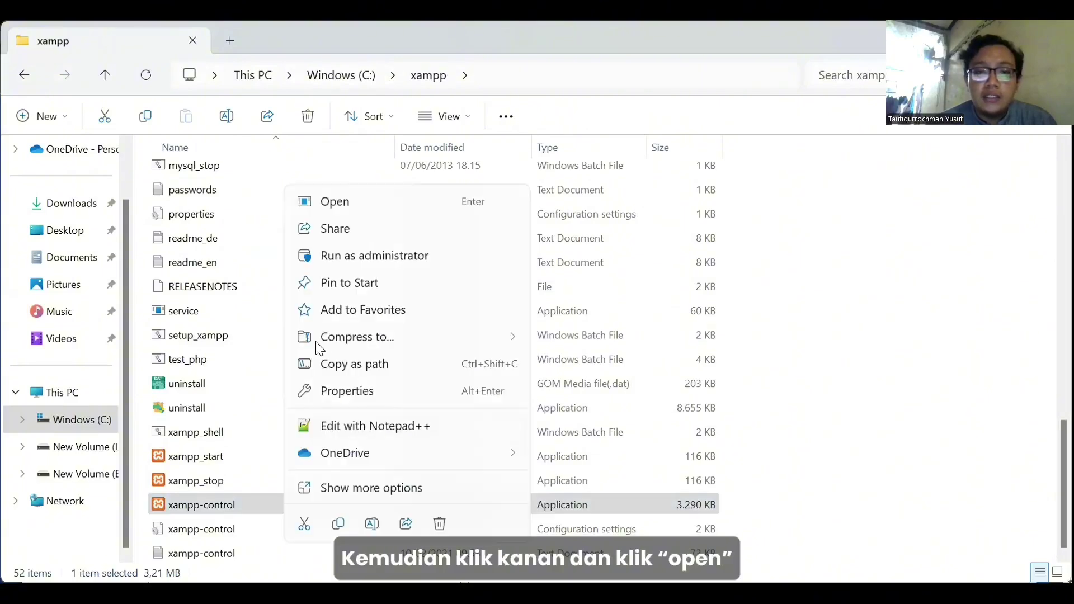
{"action": "left_click", "coordinate": [372, 202]}
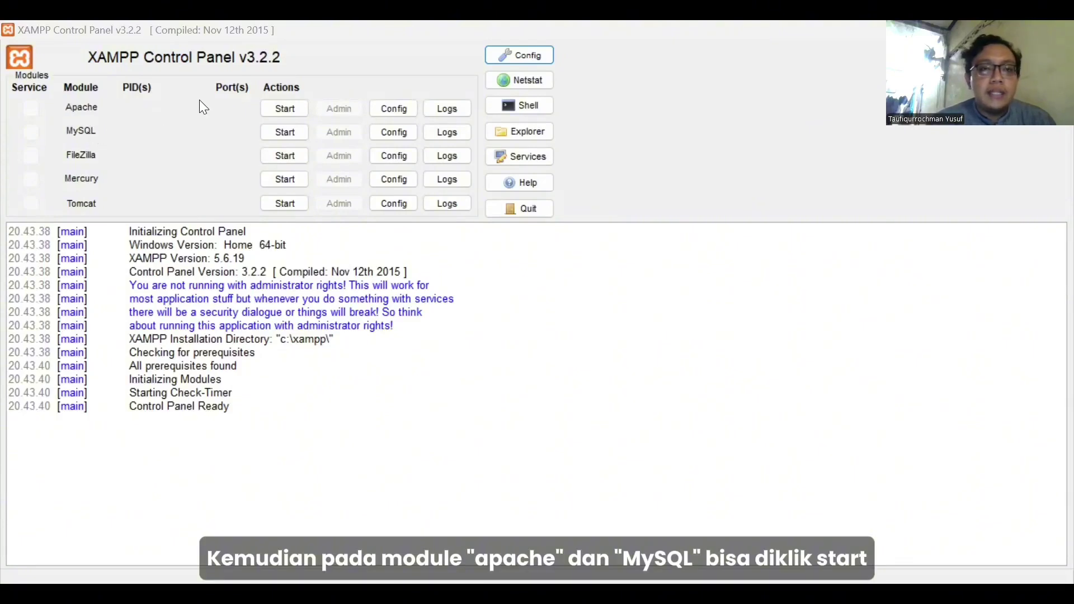
Start the Apache module in XAMPP Control Panel.
{"action": "left_click", "coordinate": [276, 107]}
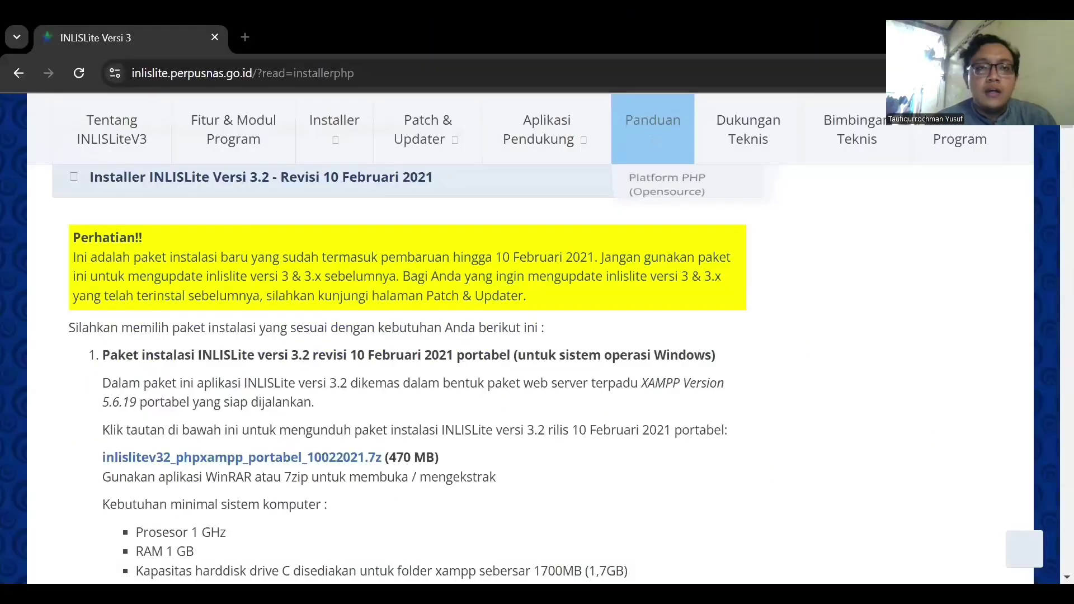
Open localhost:8123 in a new Chrome tab.
{"action": "key", "text": "ctrl+t"}
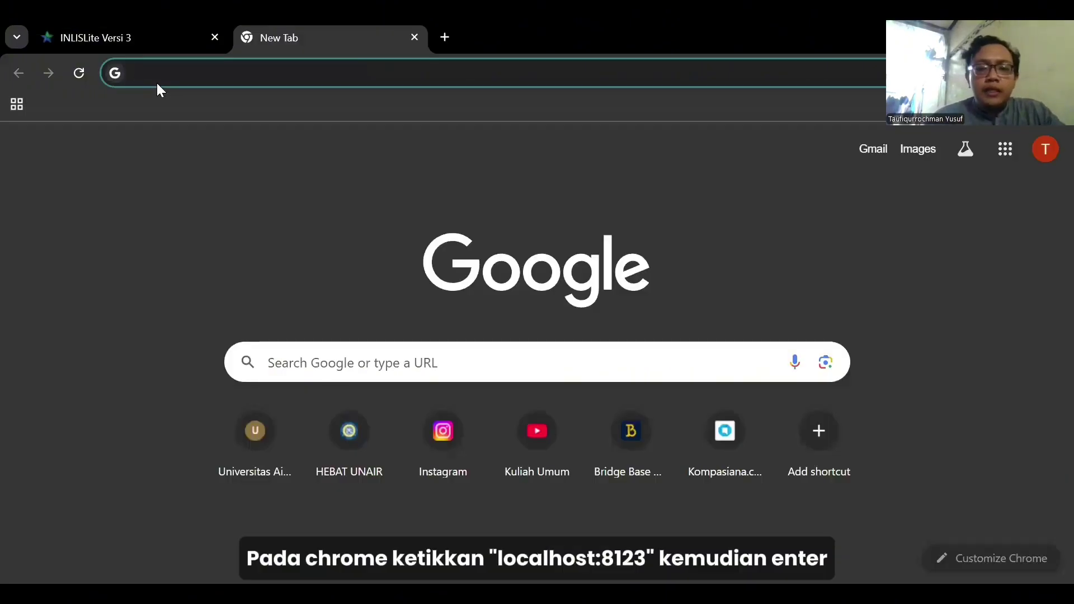
{"action": "type", "text": "loca"}
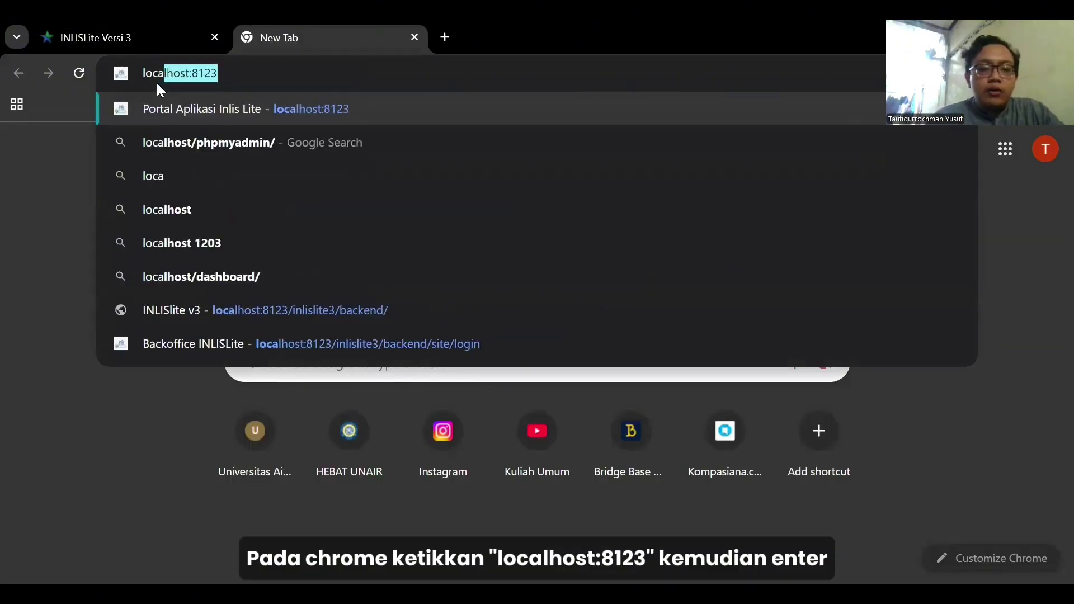
{"action": "type", "text": "lh"}
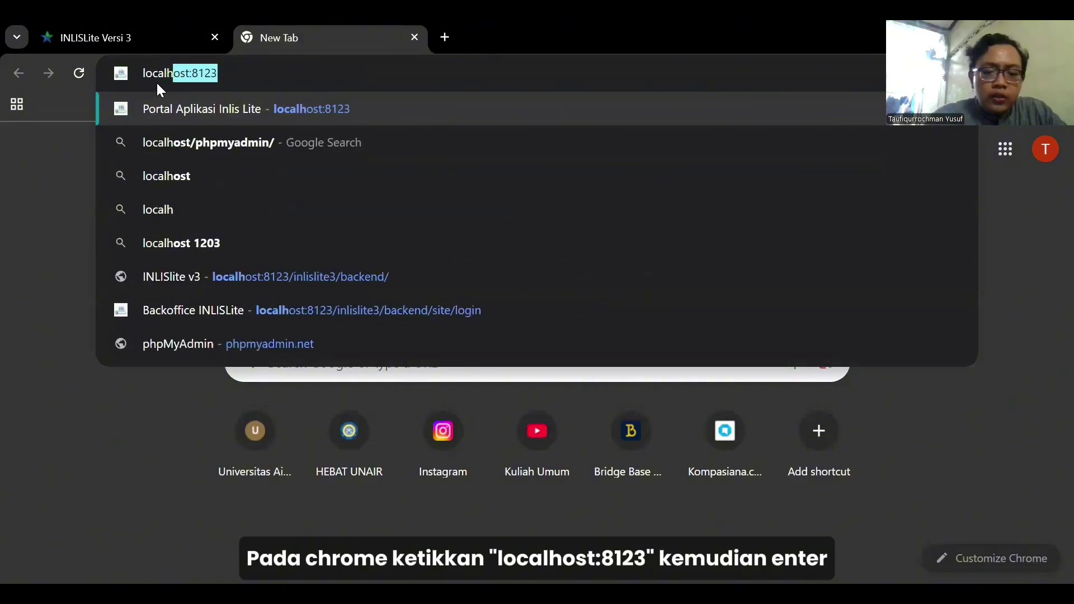
{"action": "type", "text": "ost"}
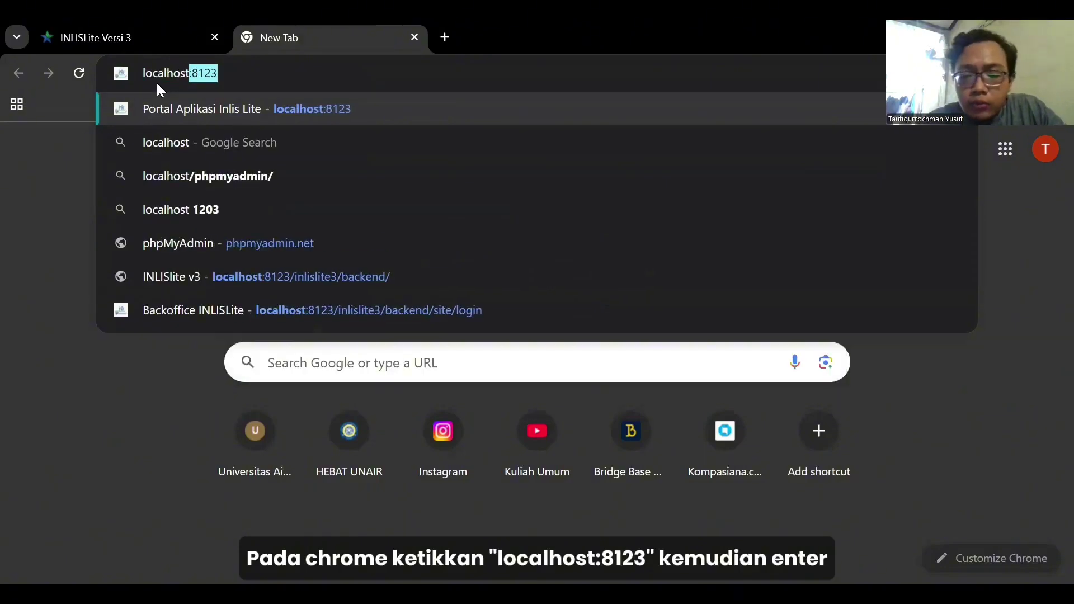
{"action": "type", "text": ":"}
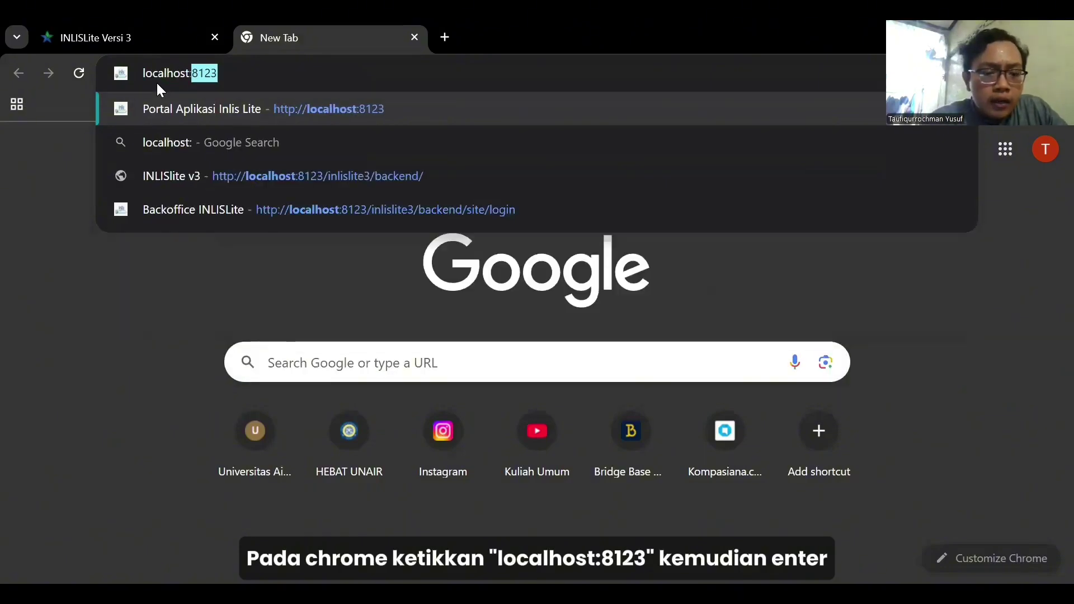
{"action": "type", "text": "812"}
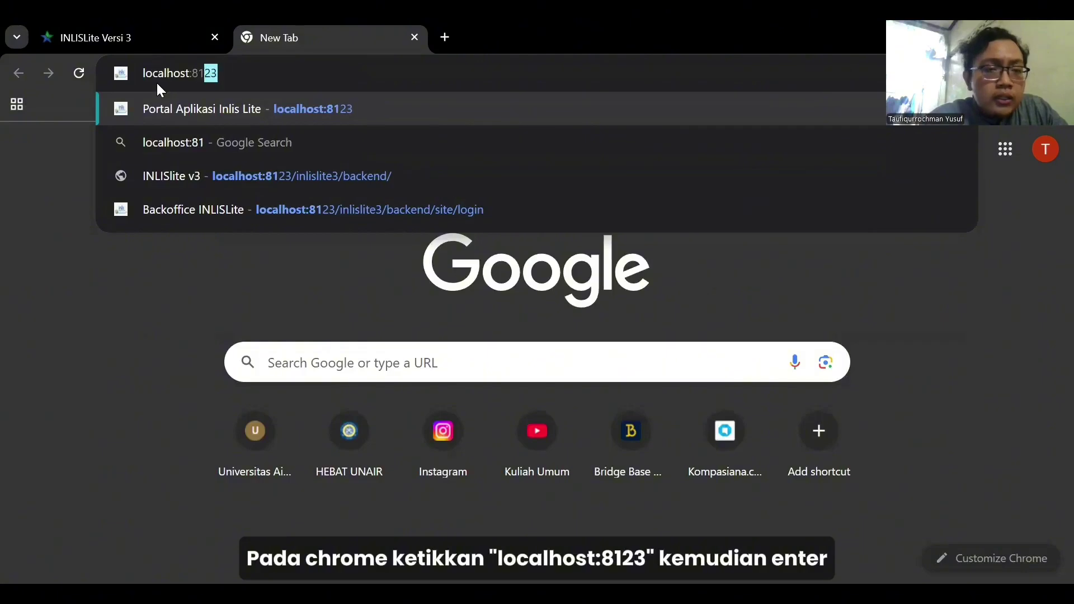
{"action": "type", "text": "3"}
{"action": "key", "text": "Return"}
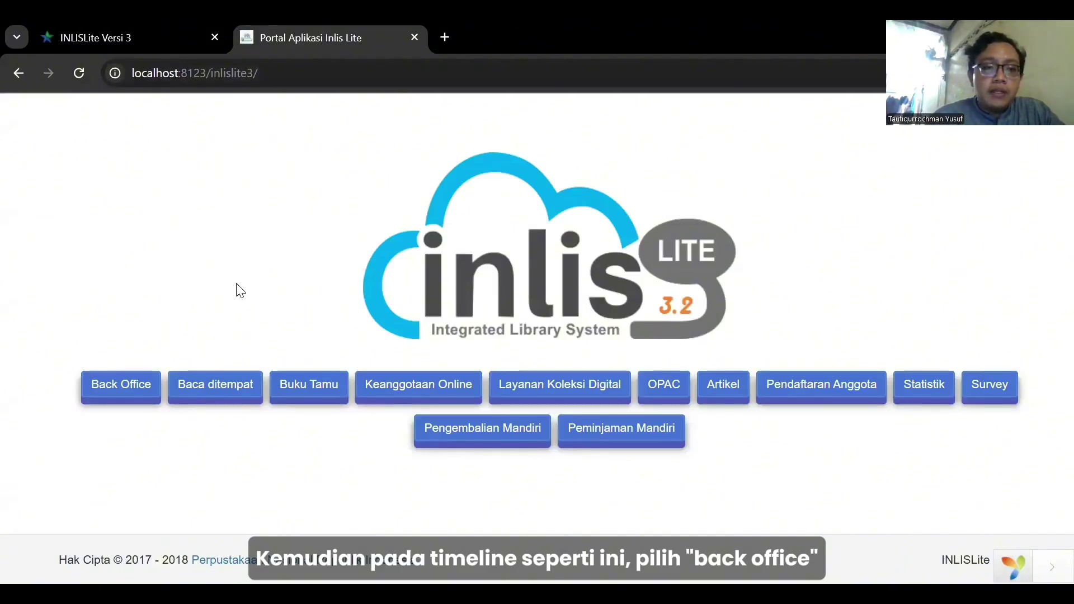
Open Back Office and sign in with the saved admin username and its password.
{"action": "left_click", "coordinate": [129, 381]}
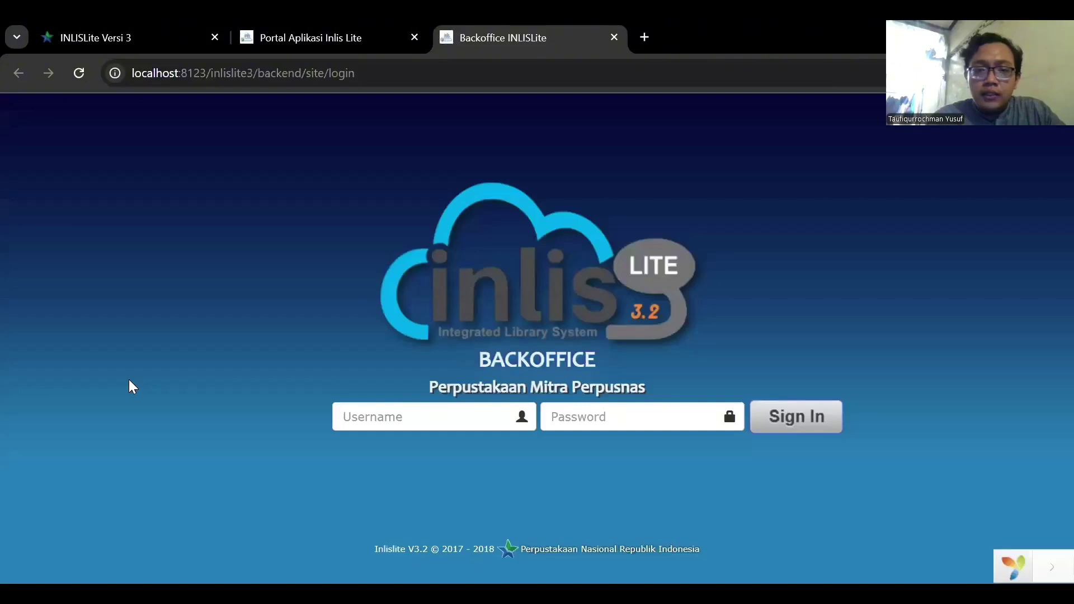
{"action": "left_click", "coordinate": [370, 417]}
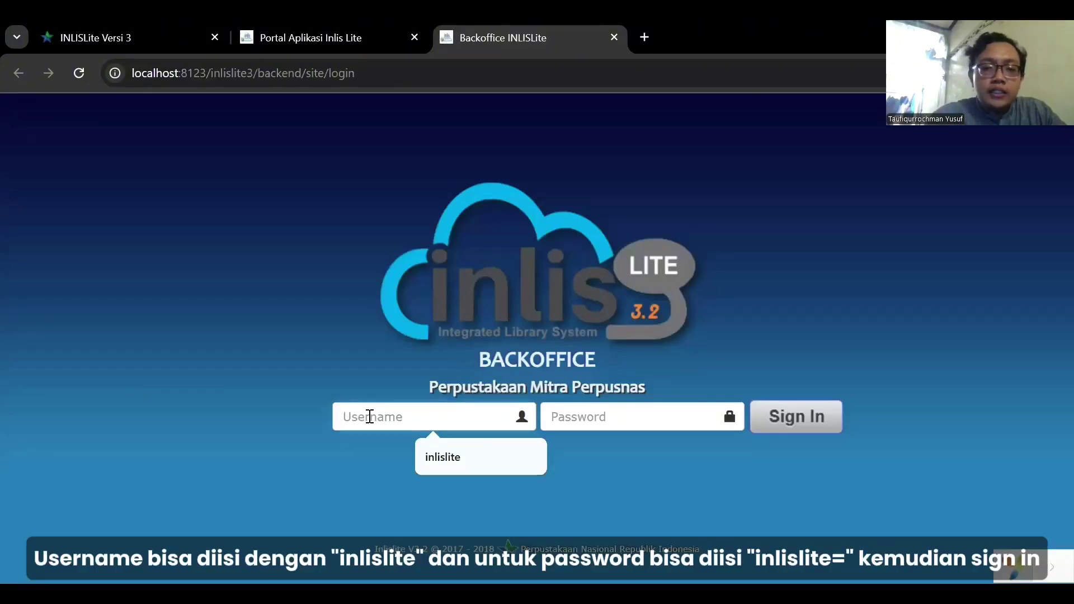
{"action": "left_click", "coordinate": [446, 456]}
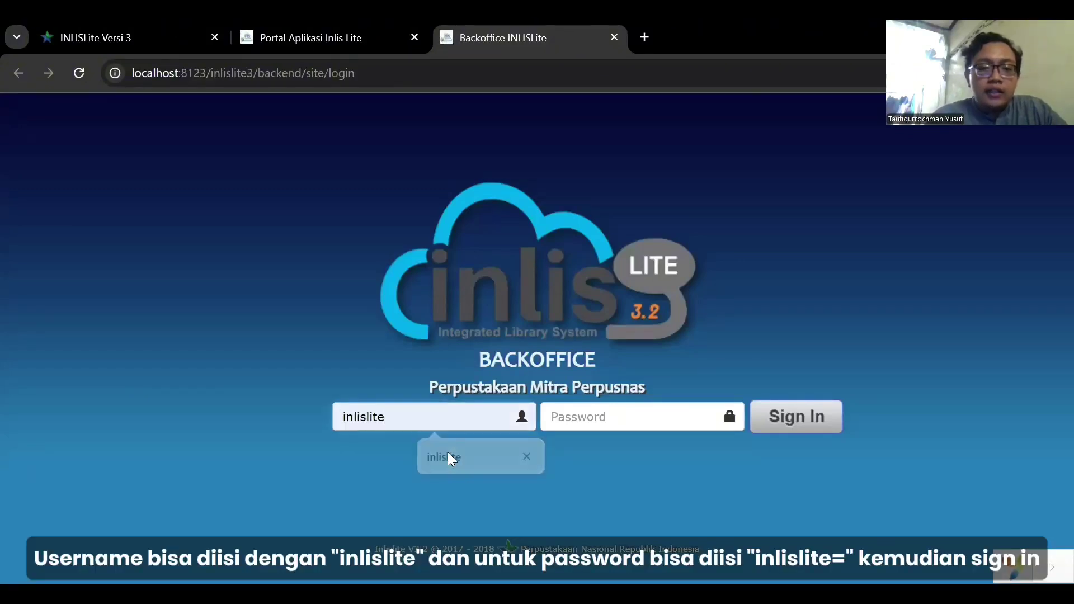
{"action": "left_click_drag", "start_coordinate": [405, 416], "coordinate": [337, 418]}
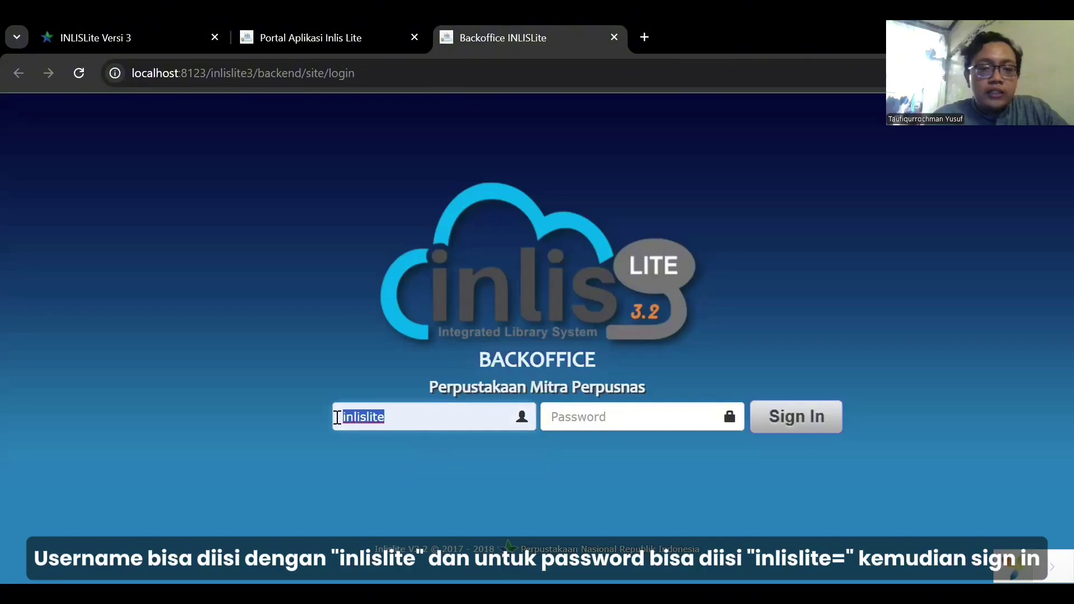
{"action": "left_click", "coordinate": [622, 408]}
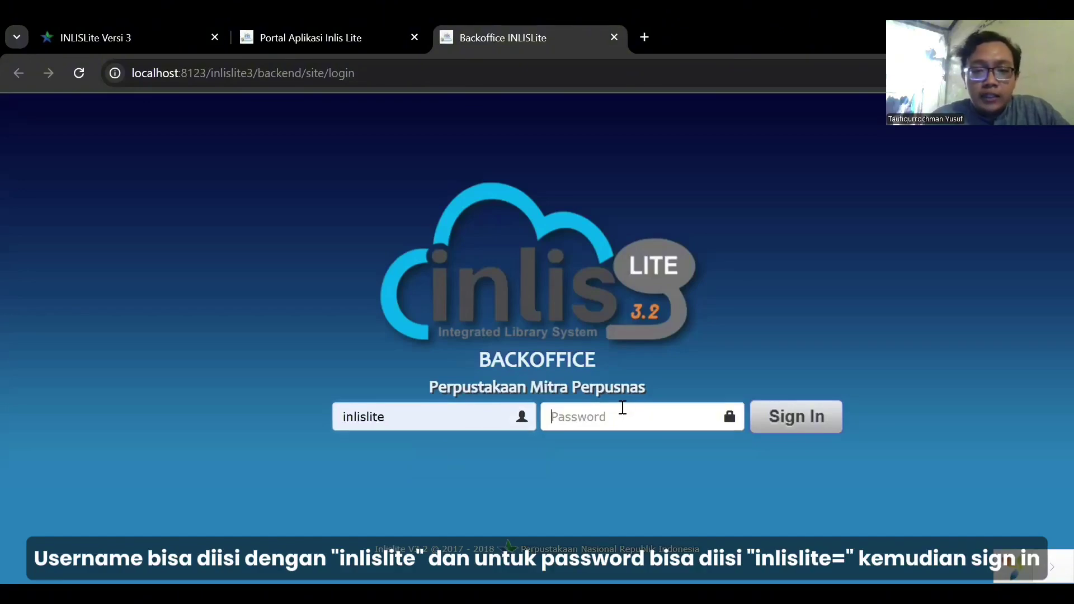
{"action": "type", "text": "inlislite"}
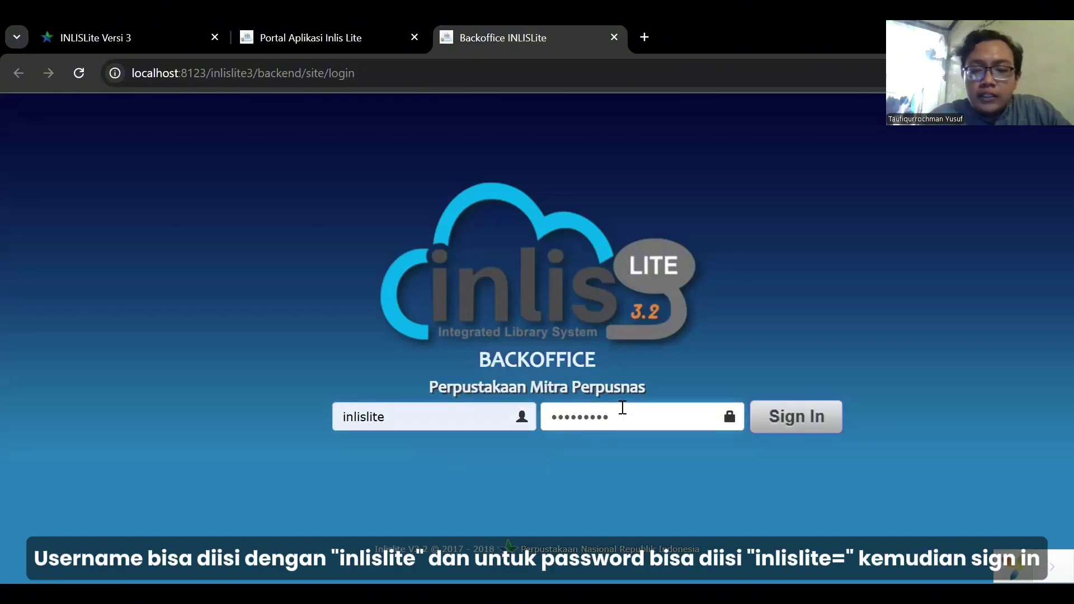
{"action": "type", "text": "="}
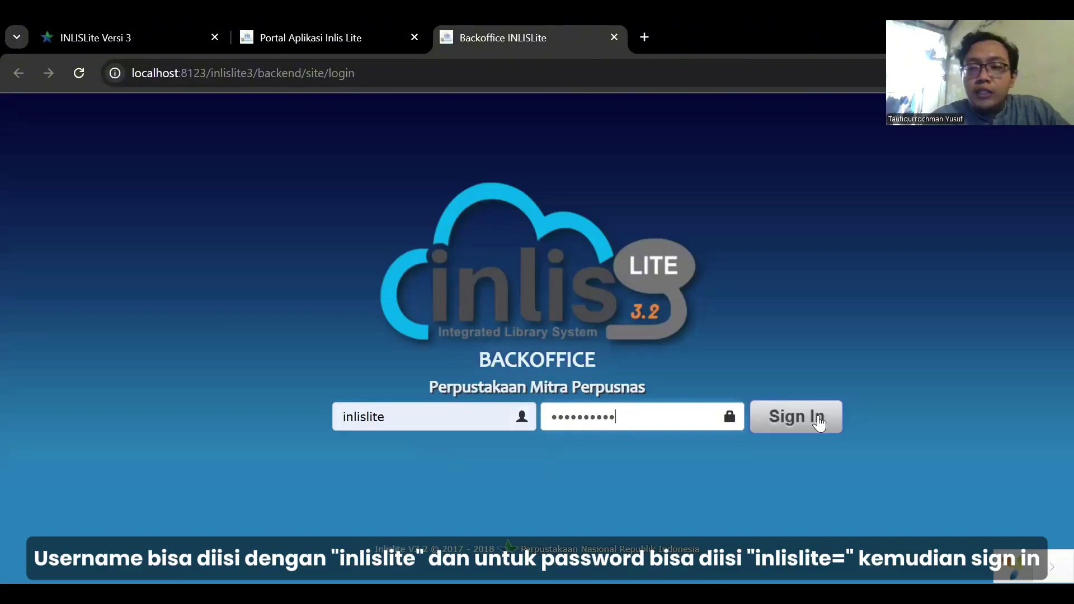
{"action": "left_click", "coordinate": [819, 423]}
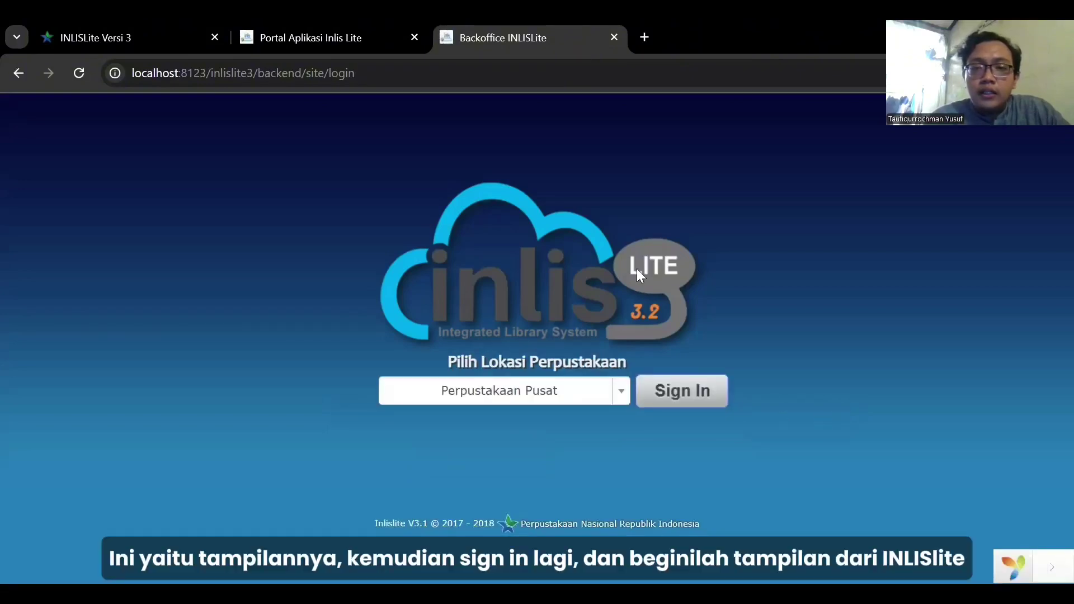
Sign in at the Perpustakaan Pusat library location.
{"action": "left_click", "coordinate": [678, 397]}
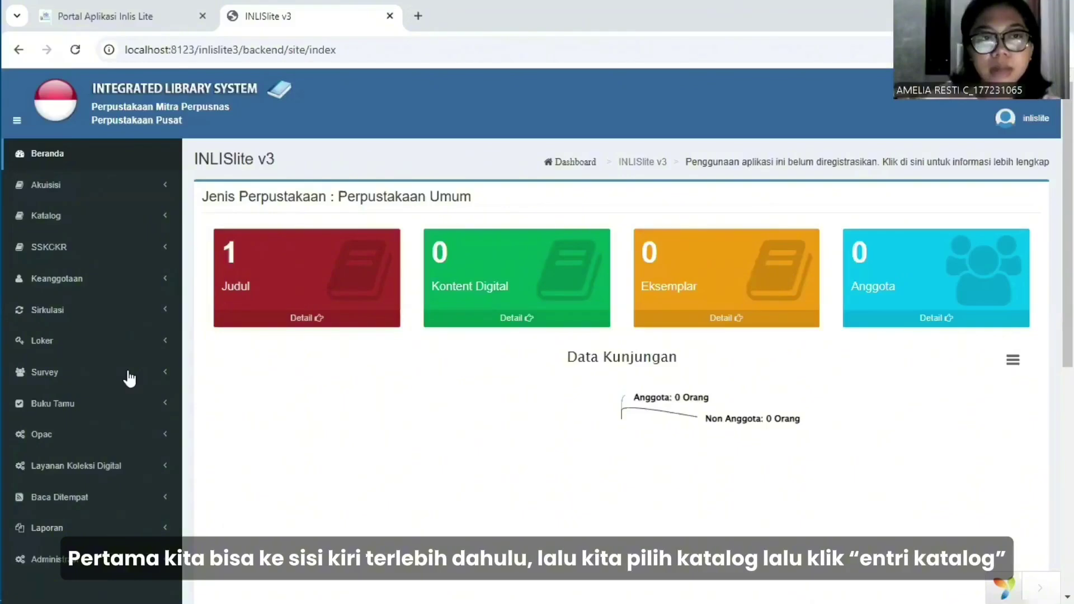
Expand Katalog in the sidebar and choose Entri Katalog.
{"action": "left_click", "coordinate": [102, 223]}
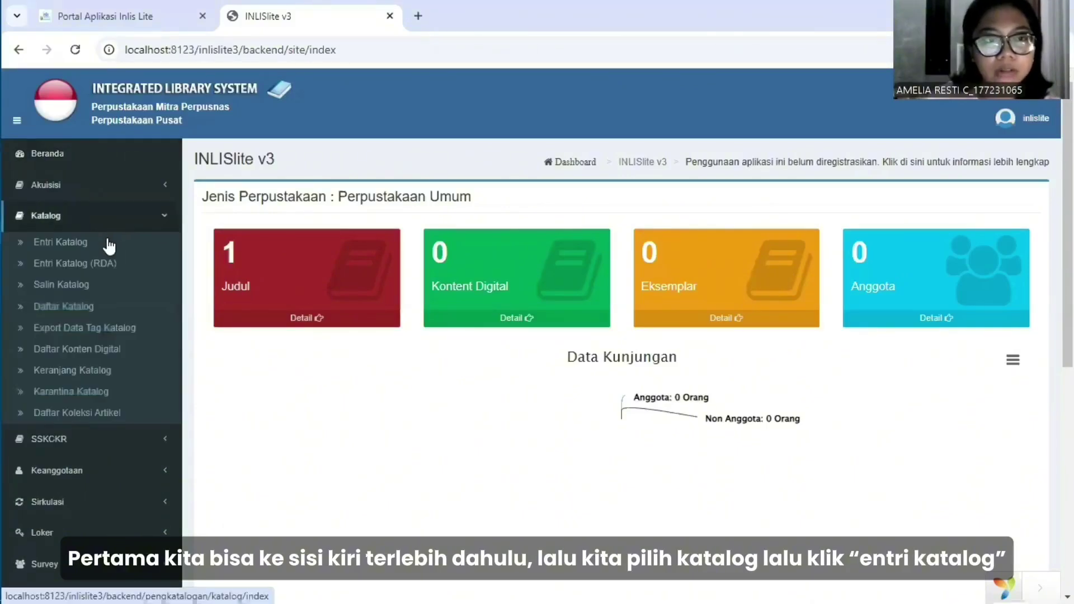
{"action": "left_click", "coordinate": [107, 243]}
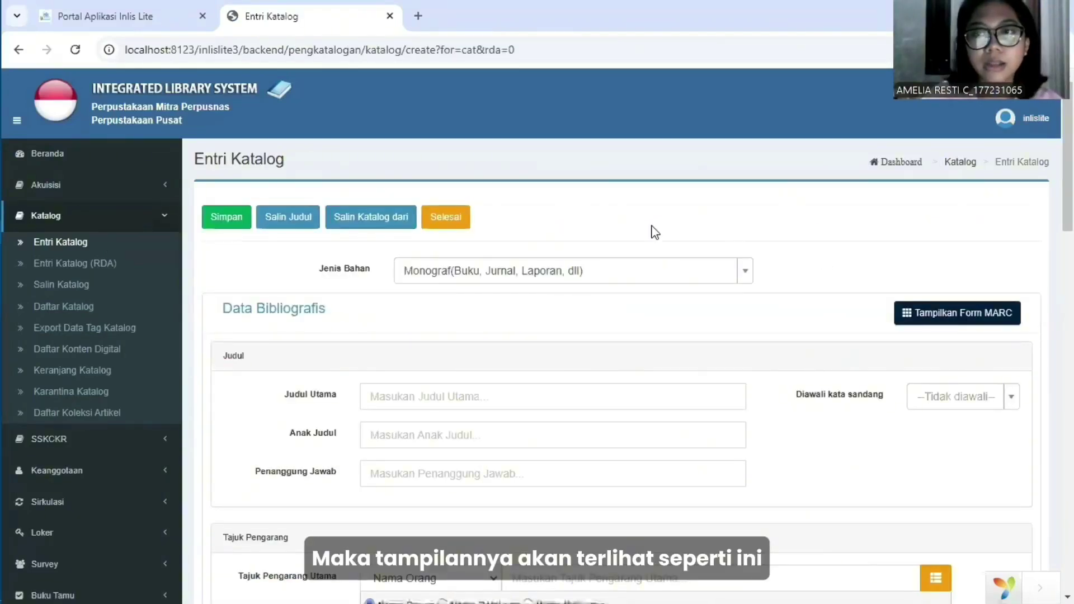
Scroll through the empty Entri Katalog form to confirm the Monograf material type.
{"action": "scroll", "coordinate": [636, 226], "scroll_direction": "down", "scroll_amount": 1}
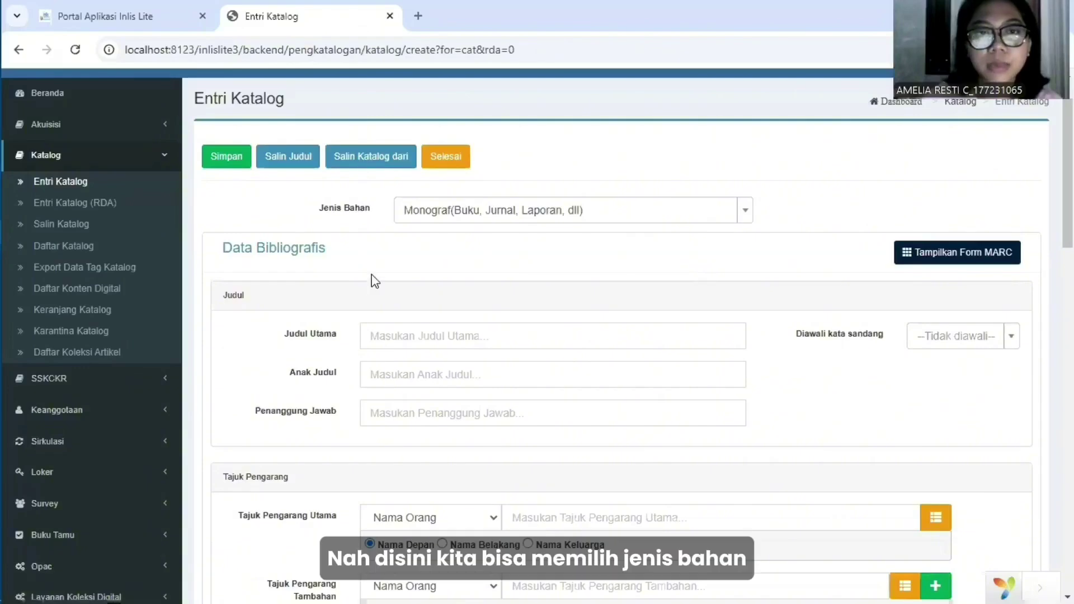
{"action": "scroll", "coordinate": [368, 274], "scroll_direction": "up", "scroll_amount": 1}
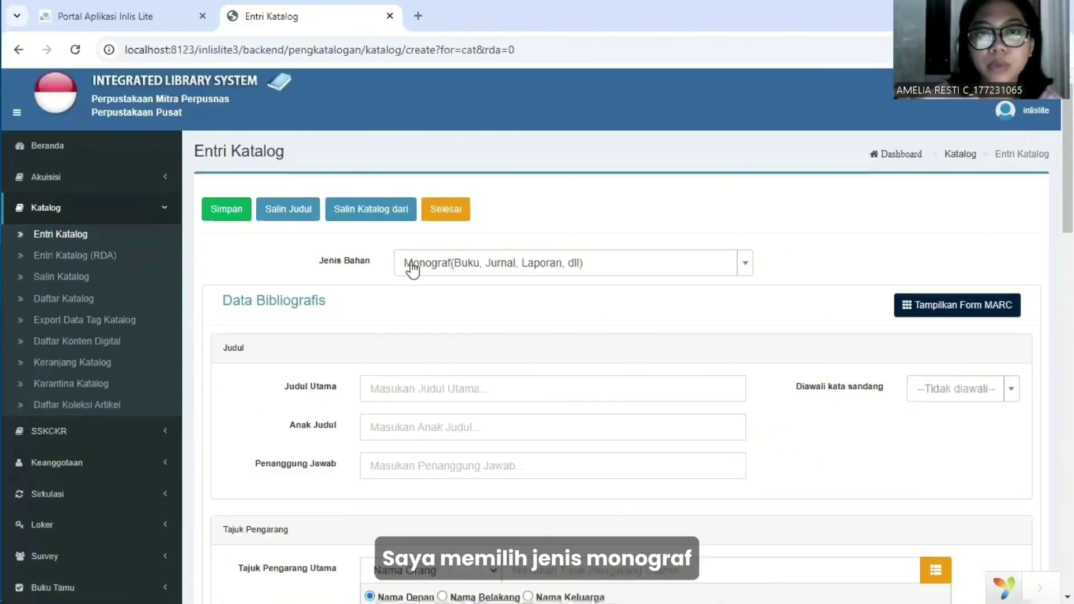
{"action": "scroll", "coordinate": [475, 347], "scroll_direction": "down", "scroll_amount": 1}
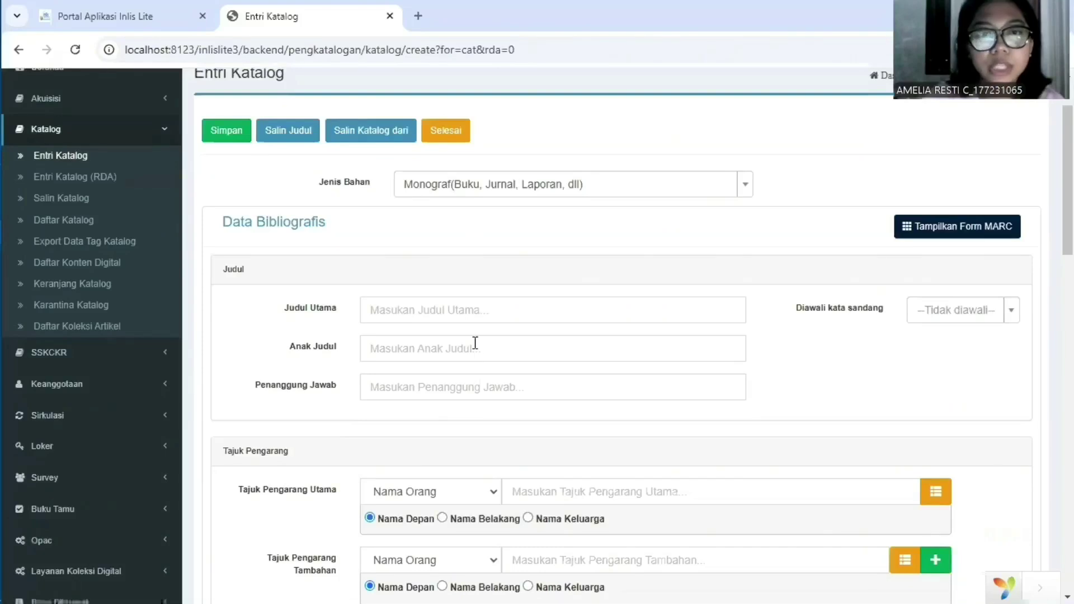
Enter 'Beternak Lele Dumbo' as the catalog record's main title.
{"action": "left_click", "coordinate": [411, 313]}
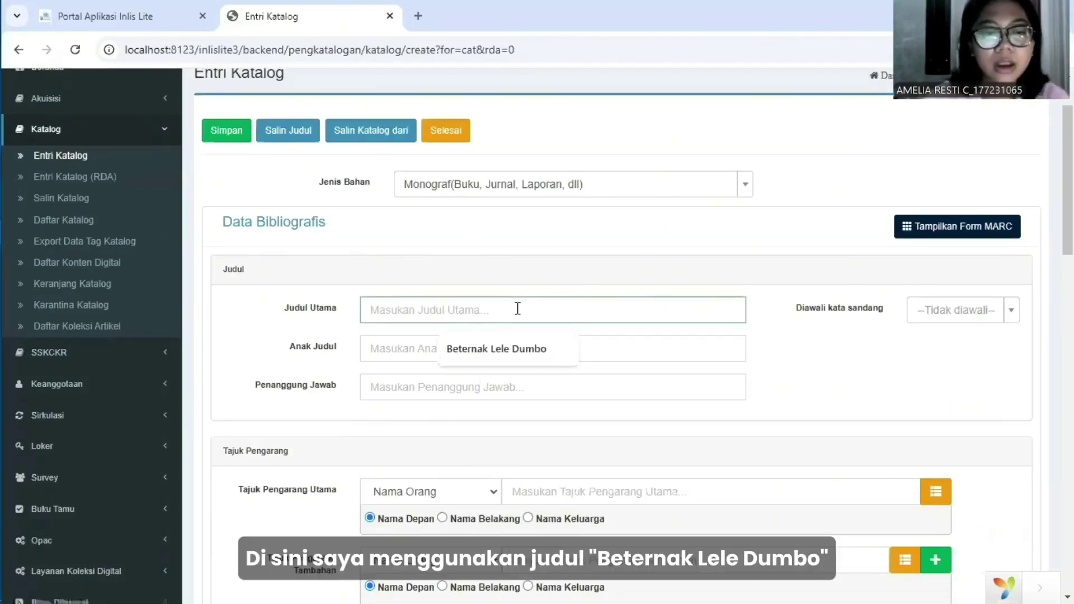
{"action": "type", "text": "B"}
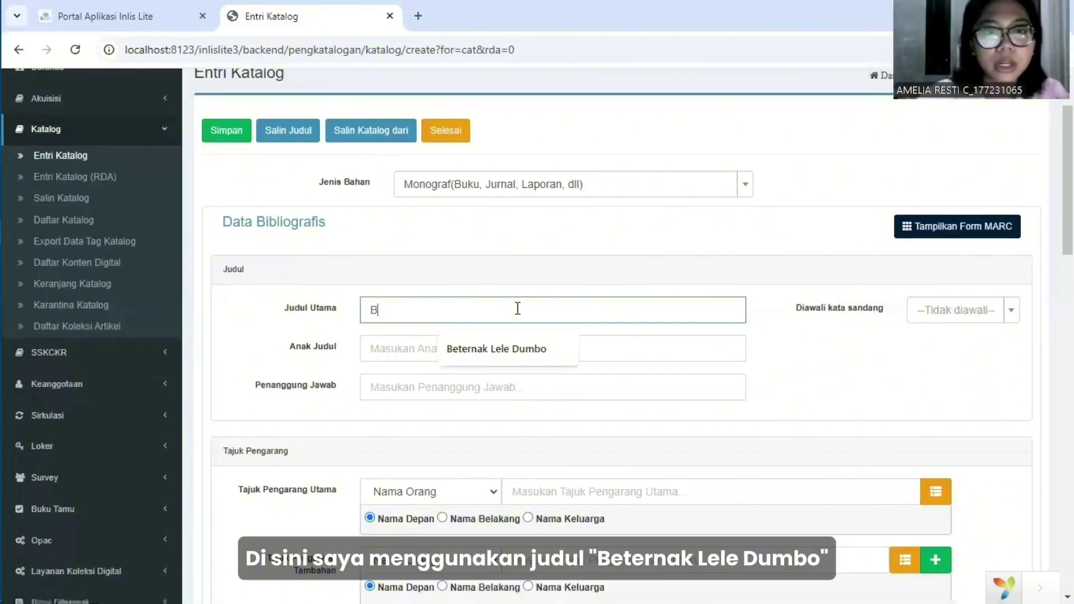
{"action": "type", "text": "eternak Lele "}
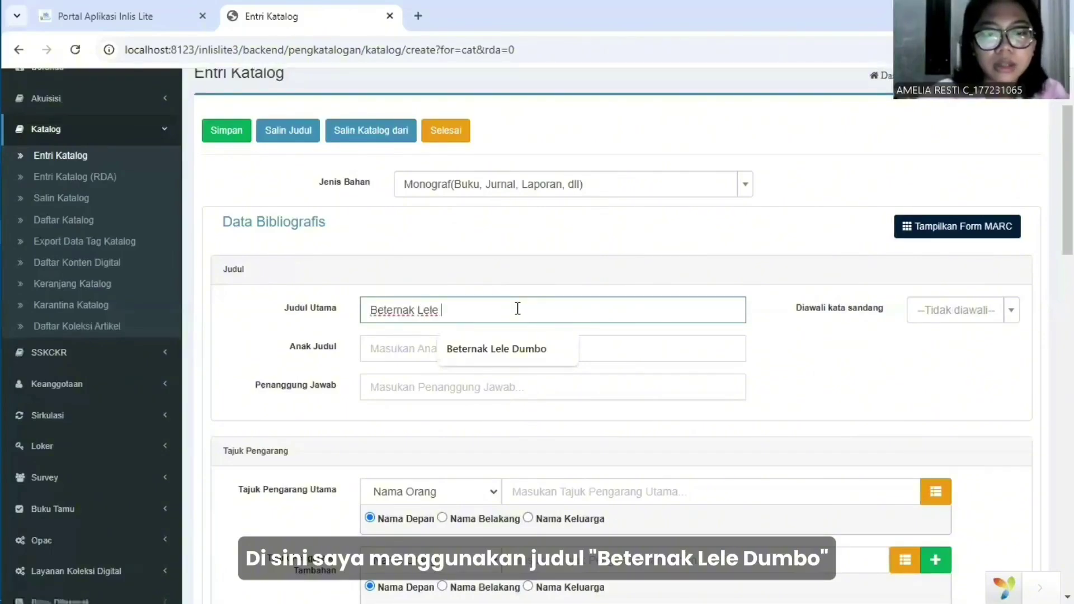
{"action": "type", "text": "Dumbo"}
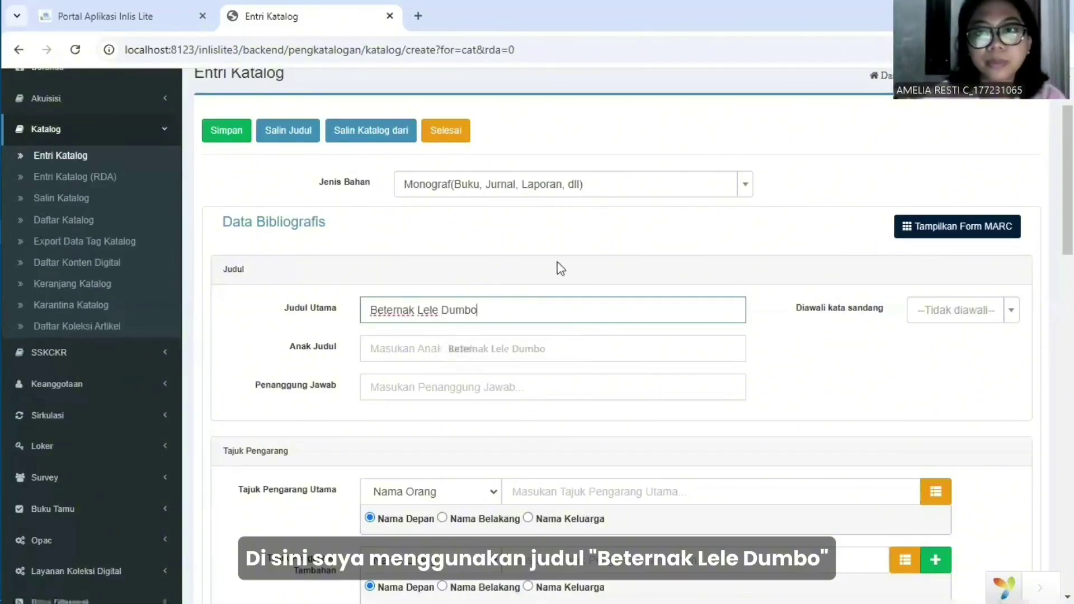
{"action": "scroll", "coordinate": [562, 261], "scroll_direction": "down", "scroll_amount": 1}
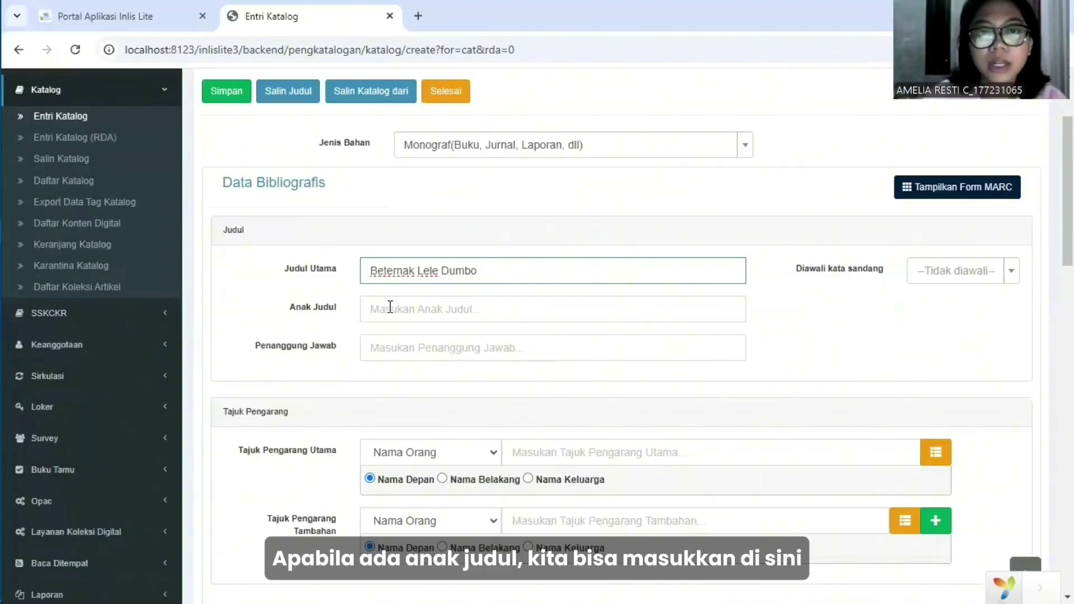
{"action": "scroll", "coordinate": [448, 308], "scroll_direction": "down", "scroll_amount": 1}
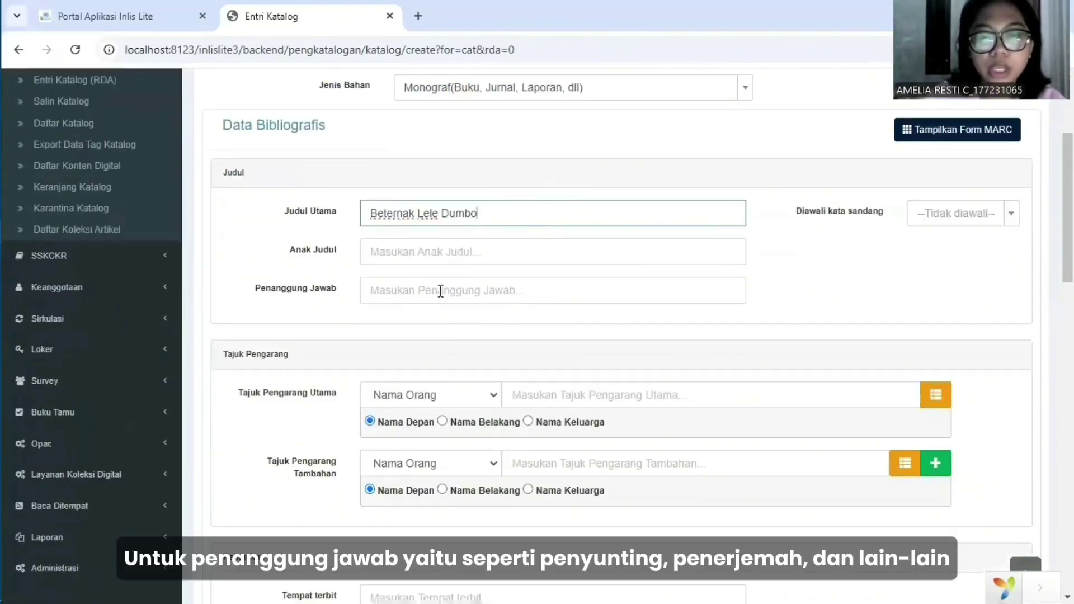
Fill the responsibility statement with the suggested editor, design and photo credits.
{"action": "left_click", "coordinate": [440, 290]}
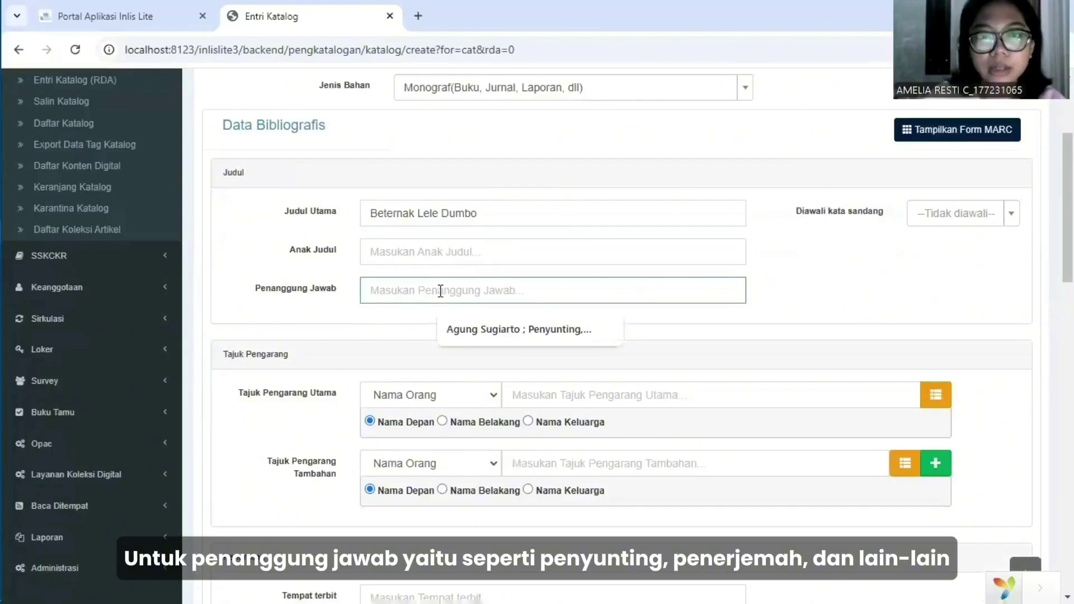
{"action": "key", "text": "ctrl+v"}
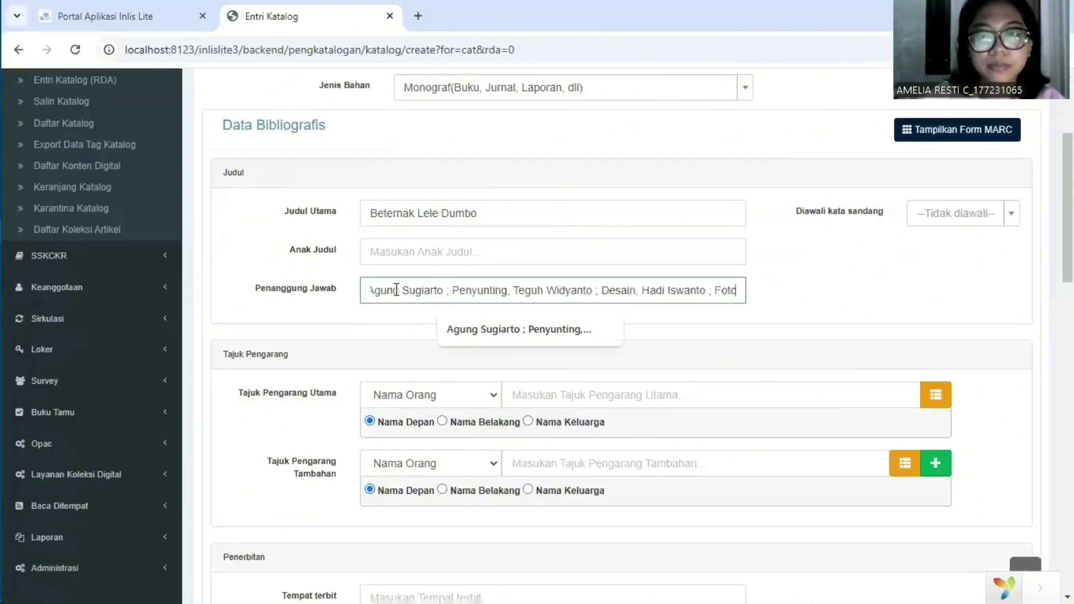
{"action": "left_click", "coordinate": [817, 294]}
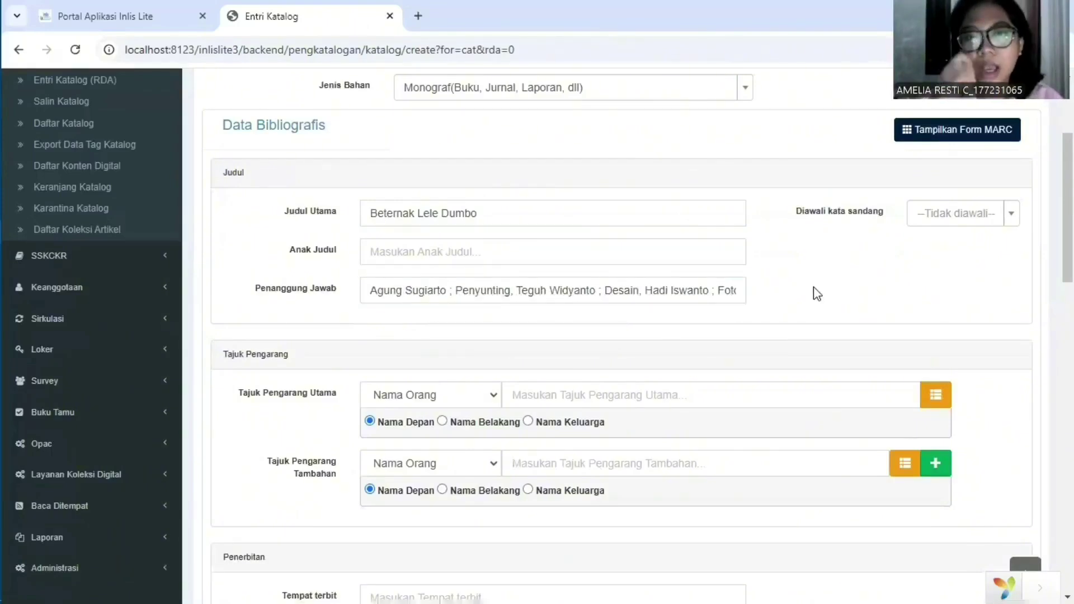
{"action": "scroll", "coordinate": [817, 293], "scroll_direction": "down", "scroll_amount": 1}
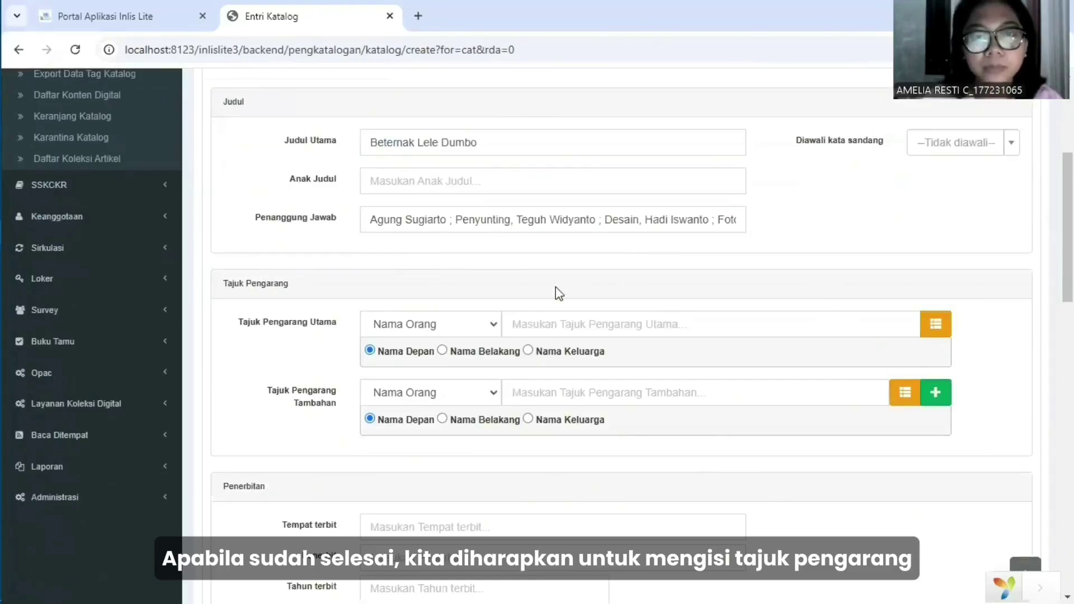
Set the main author heading to 'Redaksi AgroMedia', written directly.
{"action": "scroll", "coordinate": [555, 286], "scroll_direction": "down", "scroll_amount": 1}
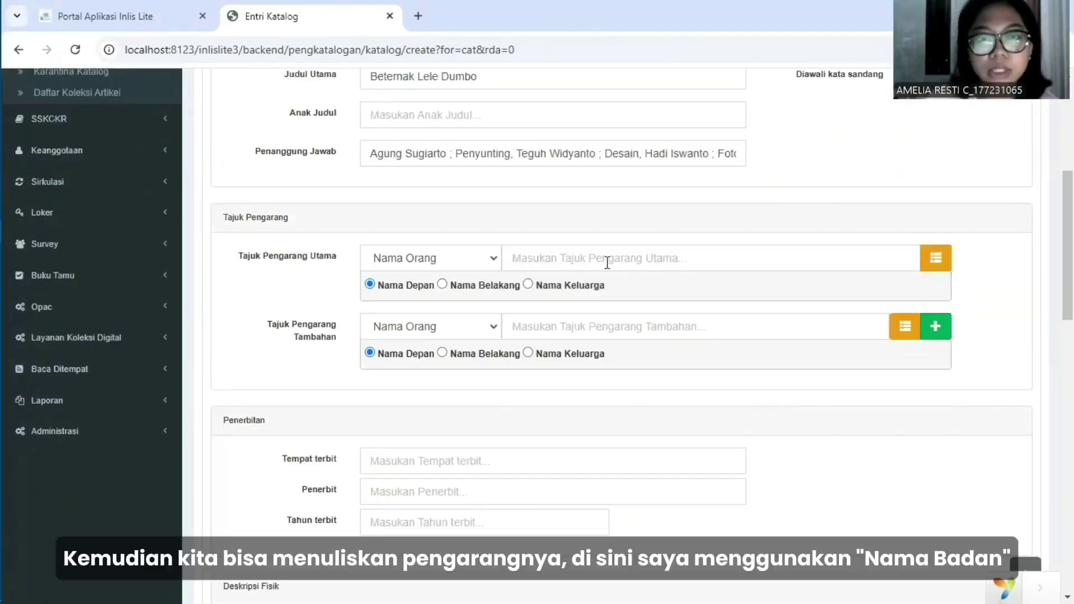
{"action": "left_click", "coordinate": [498, 261]}
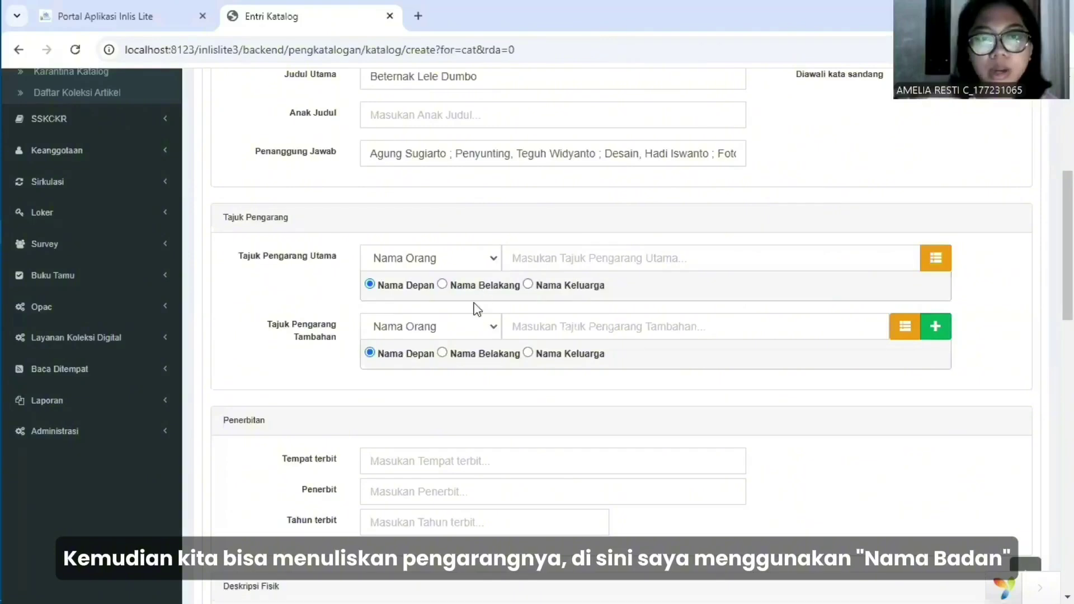
{"action": "left_click", "coordinate": [475, 300]}
{"action": "left_click", "coordinate": [531, 286]}
{"action": "left_click", "coordinate": [547, 261]}
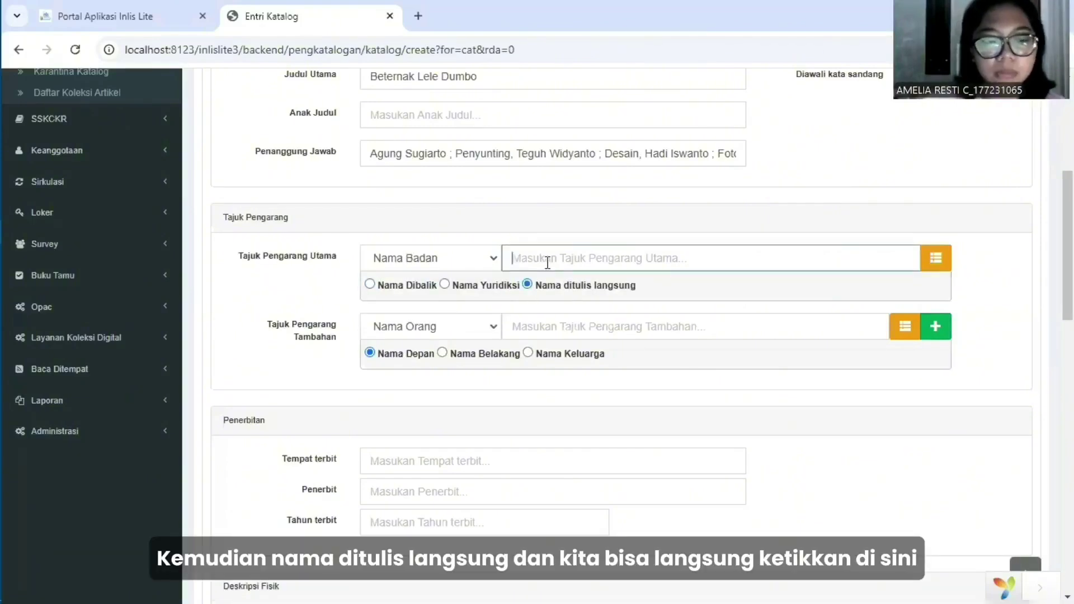
{"action": "type", "text": "Redaksi AgroMedia"}
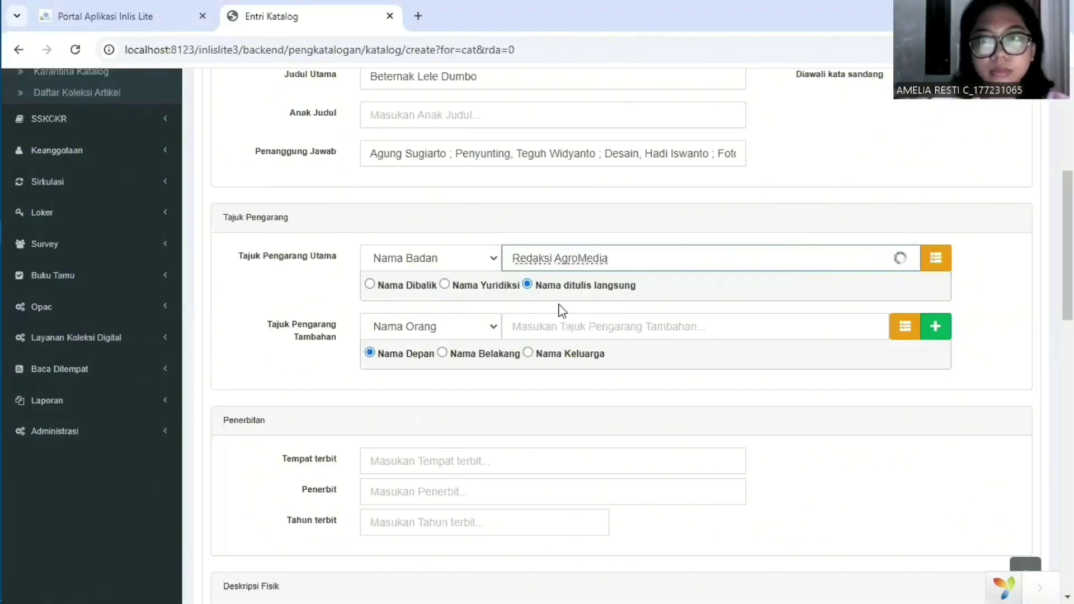
Add 'Sarwono' as the additional author, entered as a surname.
{"action": "scroll", "coordinate": [562, 310], "scroll_direction": "down", "scroll_amount": 1}
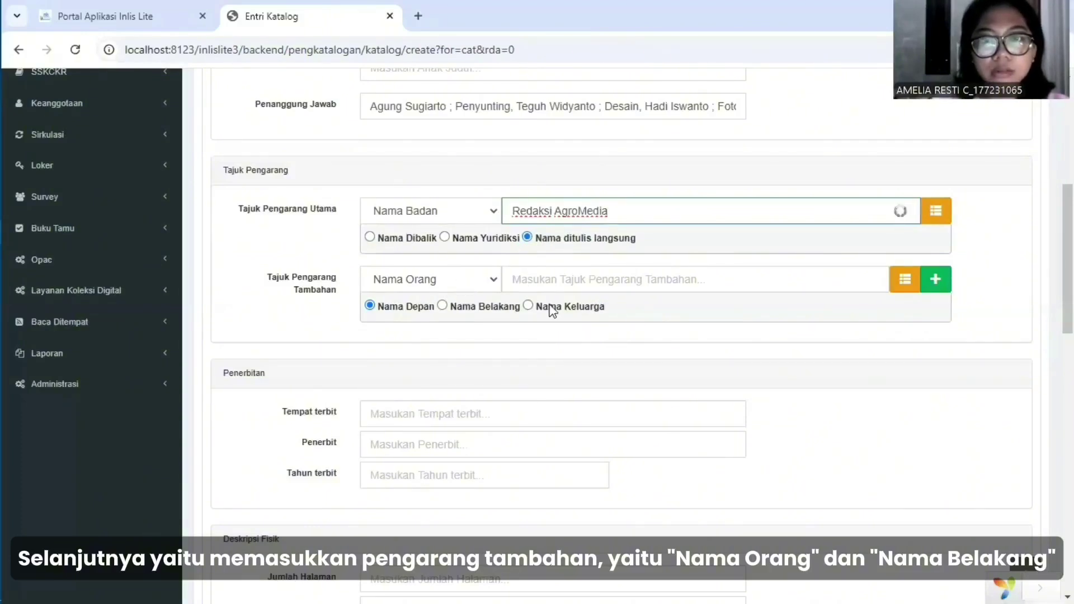
{"action": "left_click", "coordinate": [443, 305]}
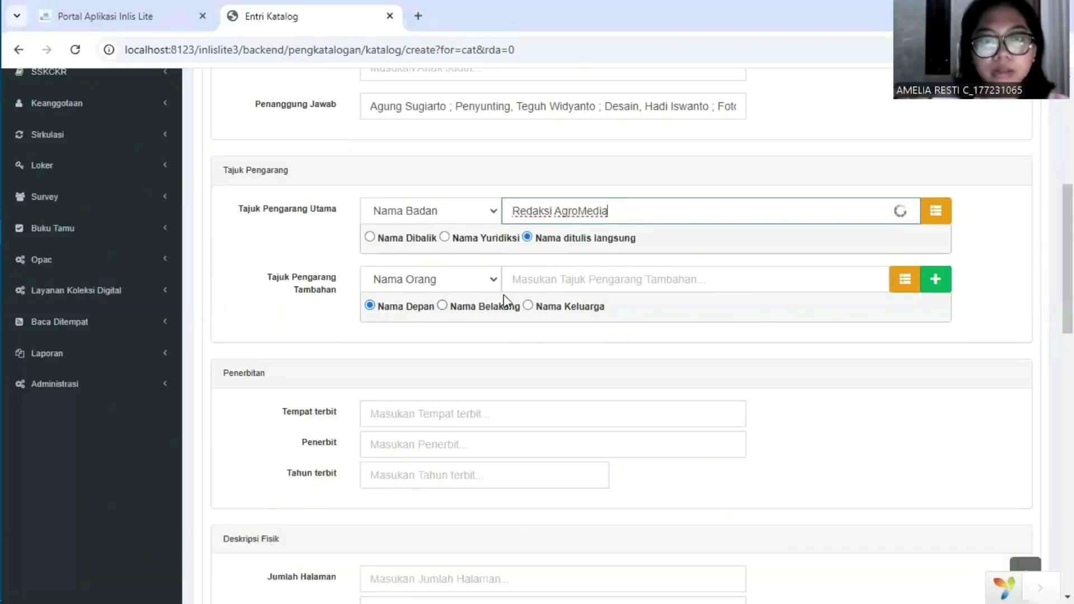
{"action": "left_click", "coordinate": [531, 283]}
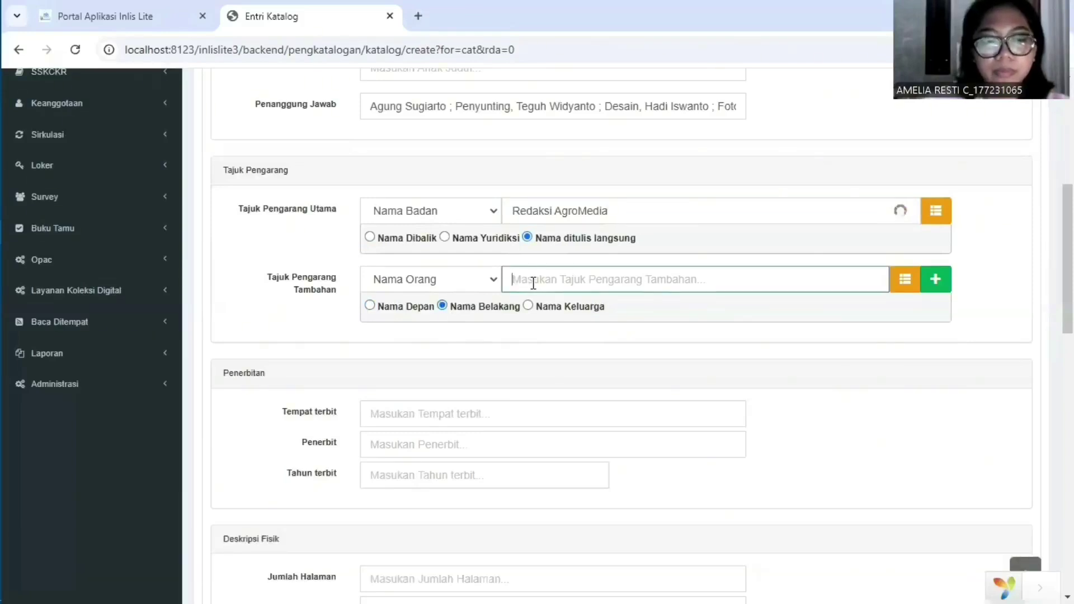
{"action": "type", "text": "Sarwono"}
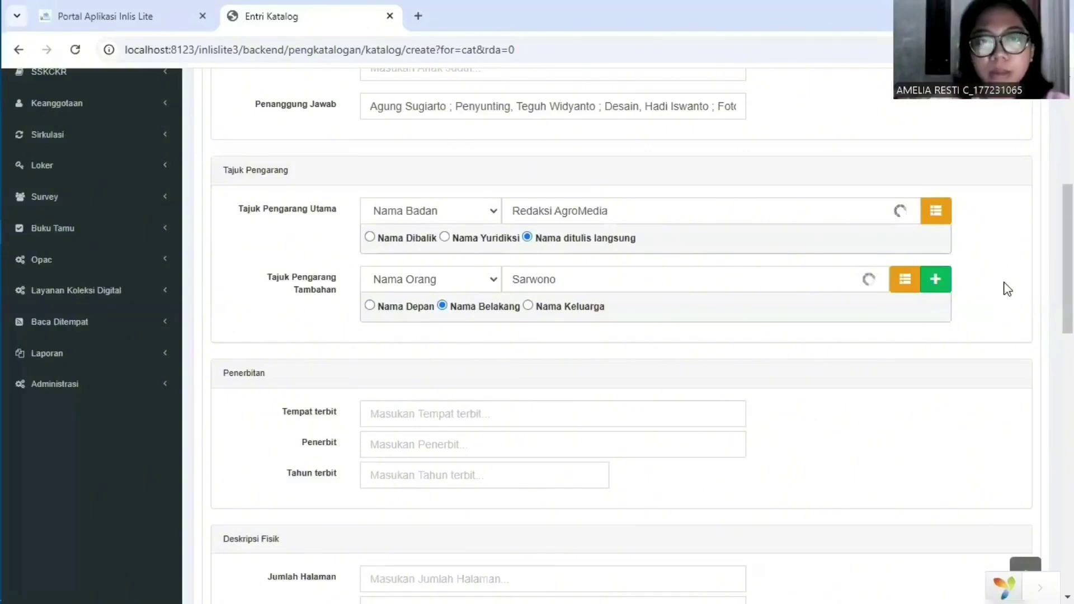
{"action": "scroll", "coordinate": [1006, 289], "scroll_direction": "down", "scroll_amount": 1}
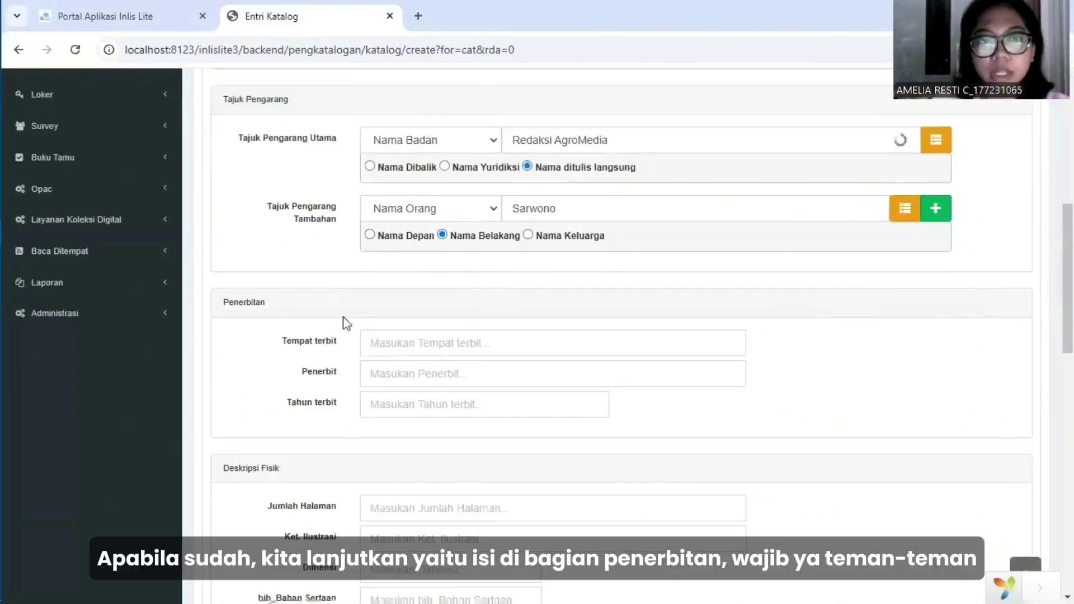
Enter publication details: Jakarta Selatan, PT AgroMedia Pustaka, 2007.
{"action": "scroll", "coordinate": [390, 293], "scroll_direction": "down", "scroll_amount": 1}
{"action": "left_click", "coordinate": [385, 259]}
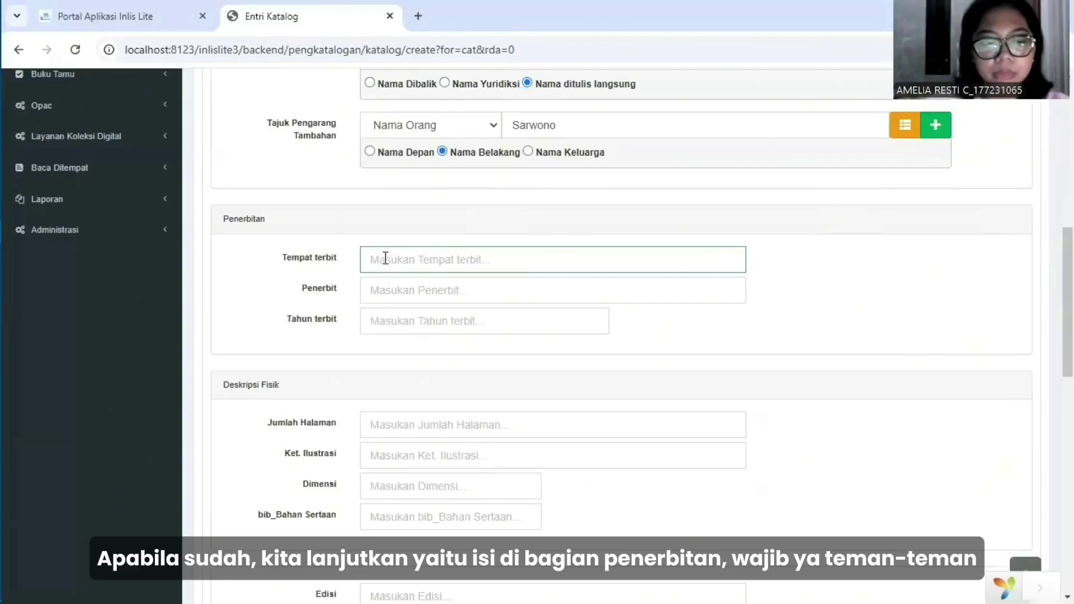
{"action": "type", "text": "Jakart"}
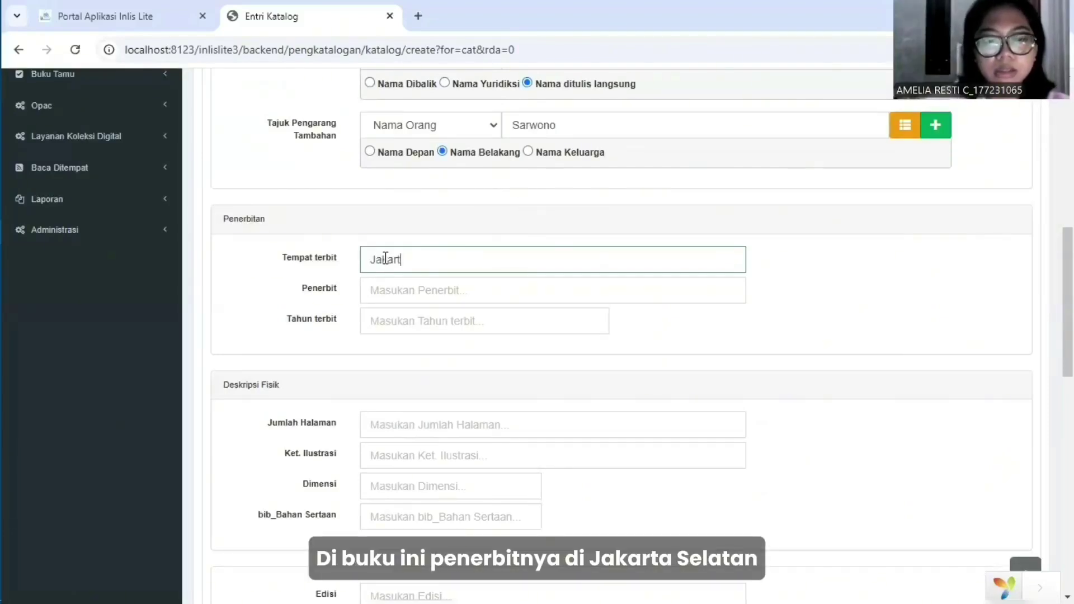
{"action": "type", "text": "a Selatan"}
{"action": "left_click", "coordinate": [401, 289]}
{"action": "type", "text": "PT AgroMedia "}
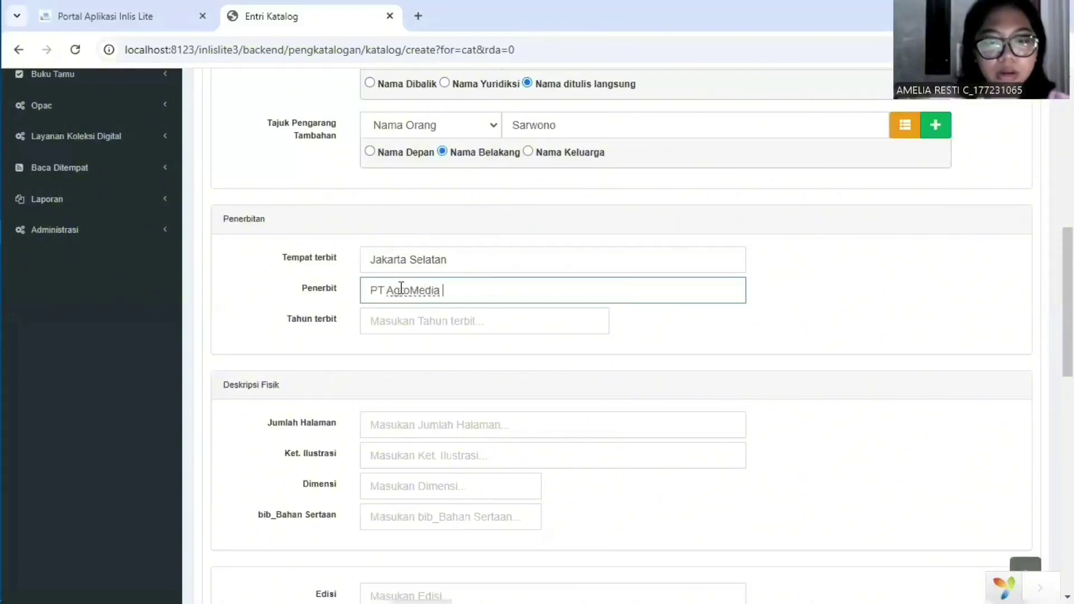
{"action": "type", "text": "Pustaka"}
{"action": "left_click", "coordinate": [427, 322]}
{"action": "type", "text": "2007"}
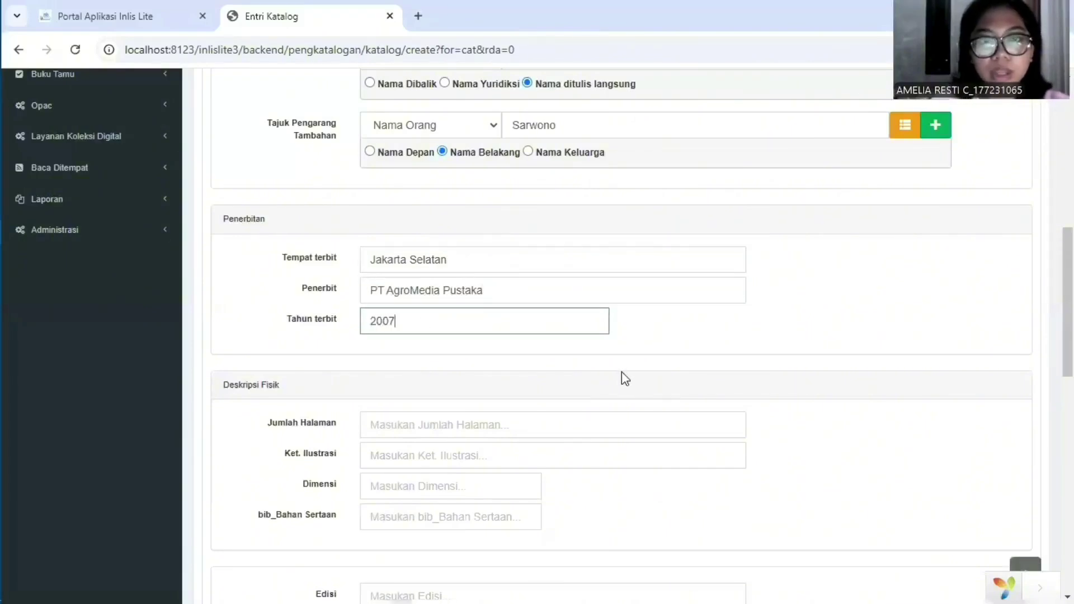
{"action": "scroll", "coordinate": [624, 378], "scroll_direction": "down", "scroll_amount": 2}
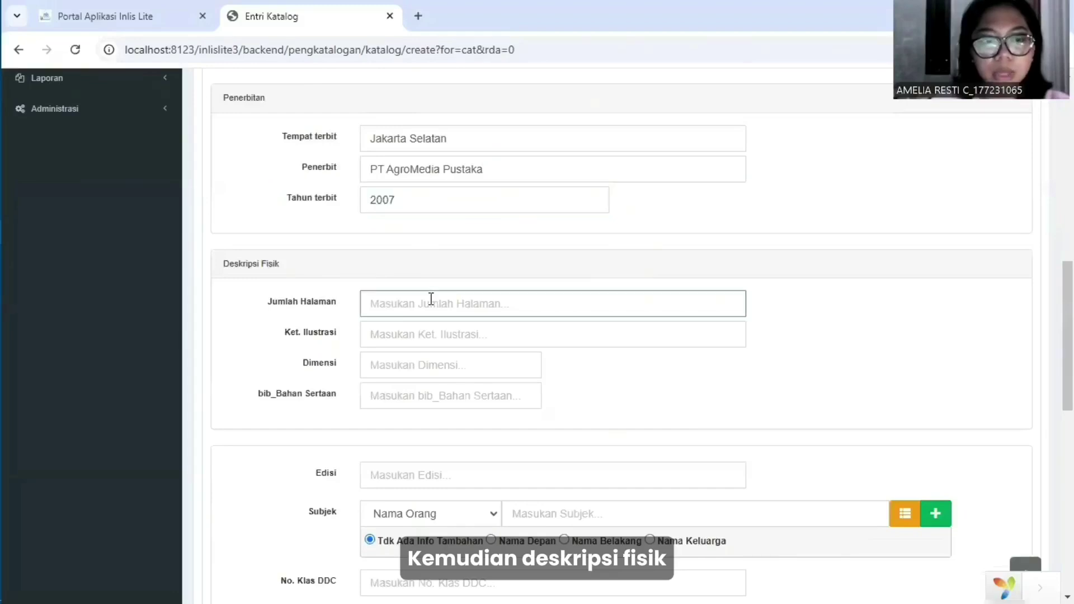
Enter the physical description: 52 hlm., illustrations Gambar, dimensions 20,5 cm.
{"action": "left_click", "coordinate": [430, 302]}
{"action": "type", "text": "52 hlm."}
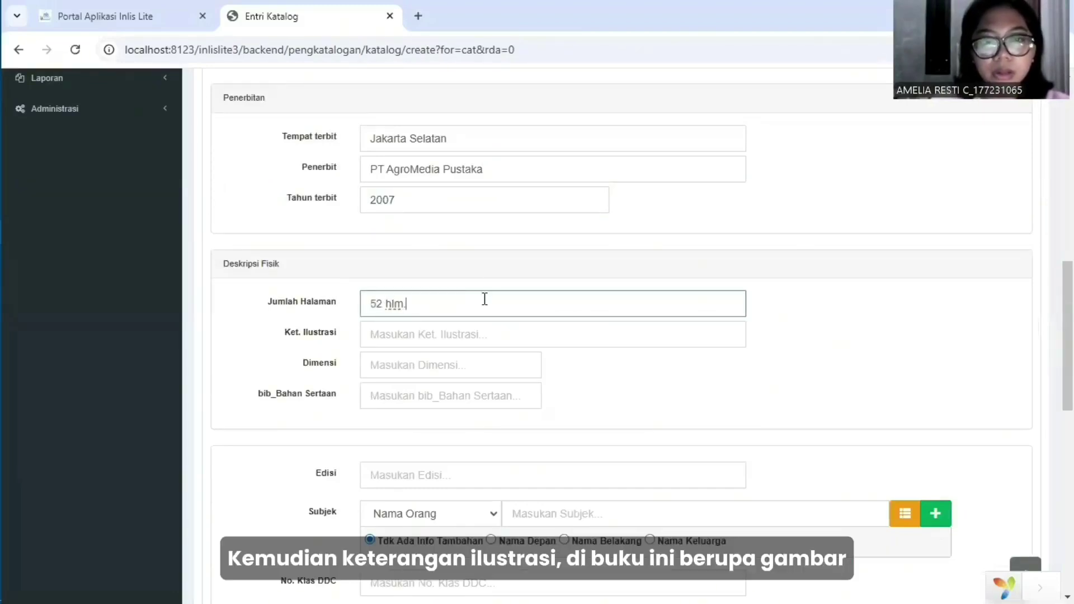
{"action": "scroll", "coordinate": [475, 281], "scroll_direction": "down", "scroll_amount": 1}
{"action": "type", "text": "hlm."}
{"action": "left_click", "coordinate": [475, 281]}
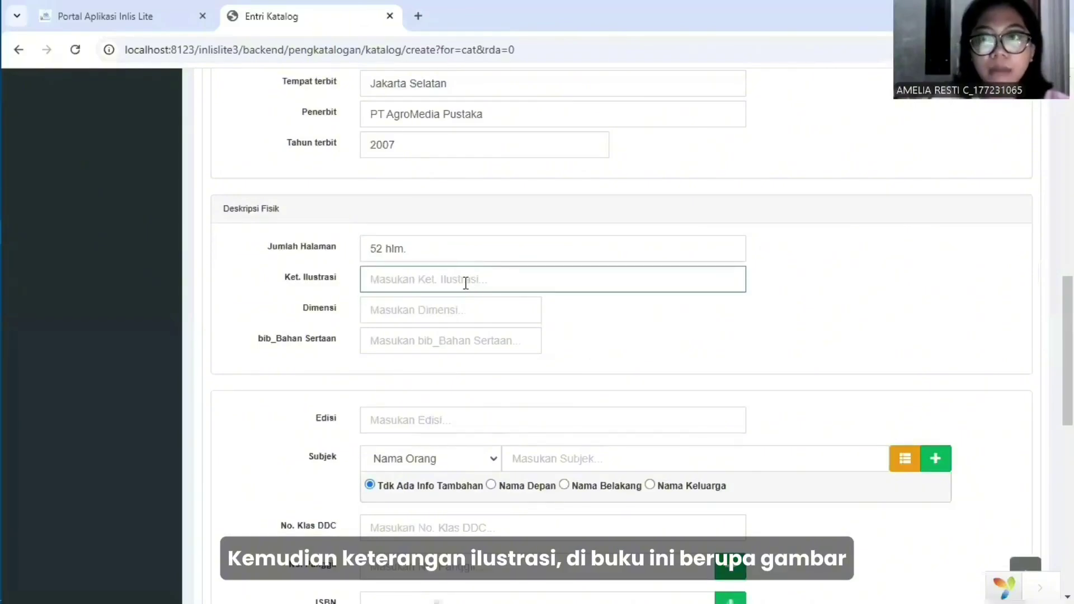
{"action": "type", "text": "Gambar"}
{"action": "left_click", "coordinate": [473, 314]}
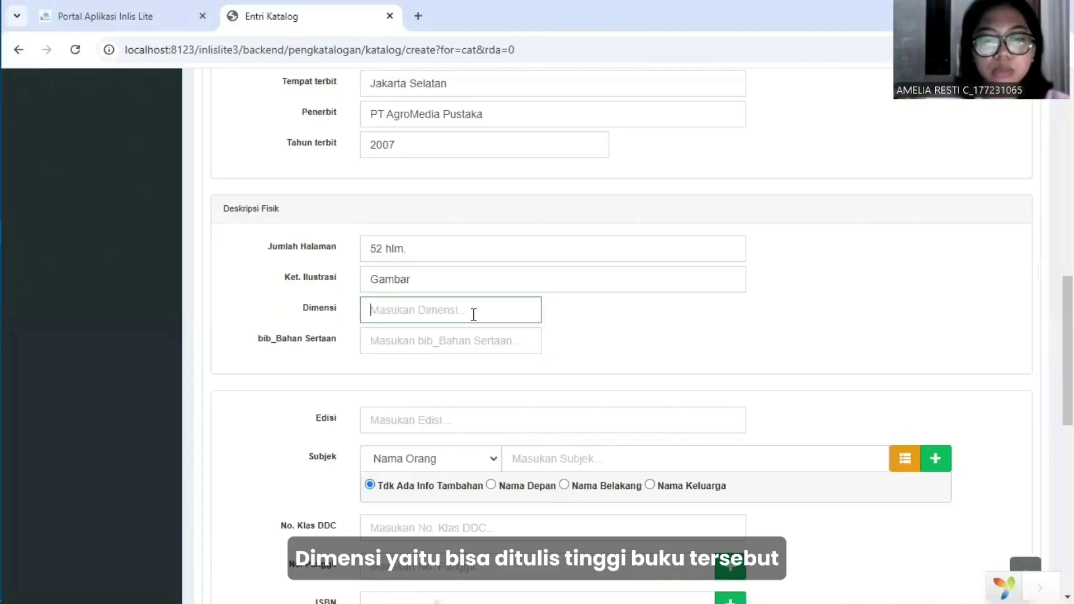
{"action": "type", "text": "20,5"}
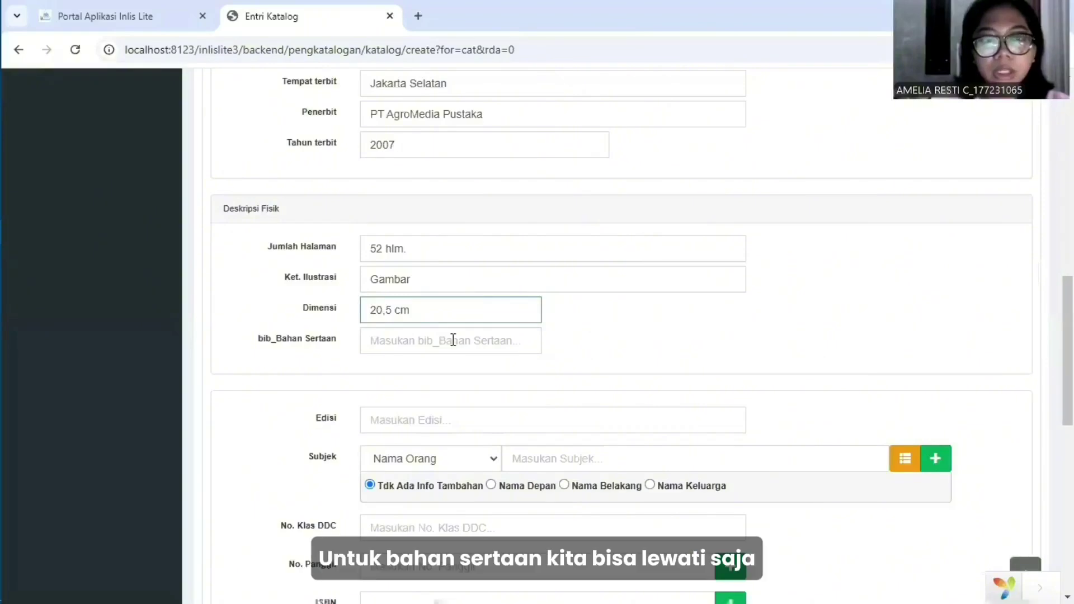
{"action": "left_click", "coordinate": [600, 342]}
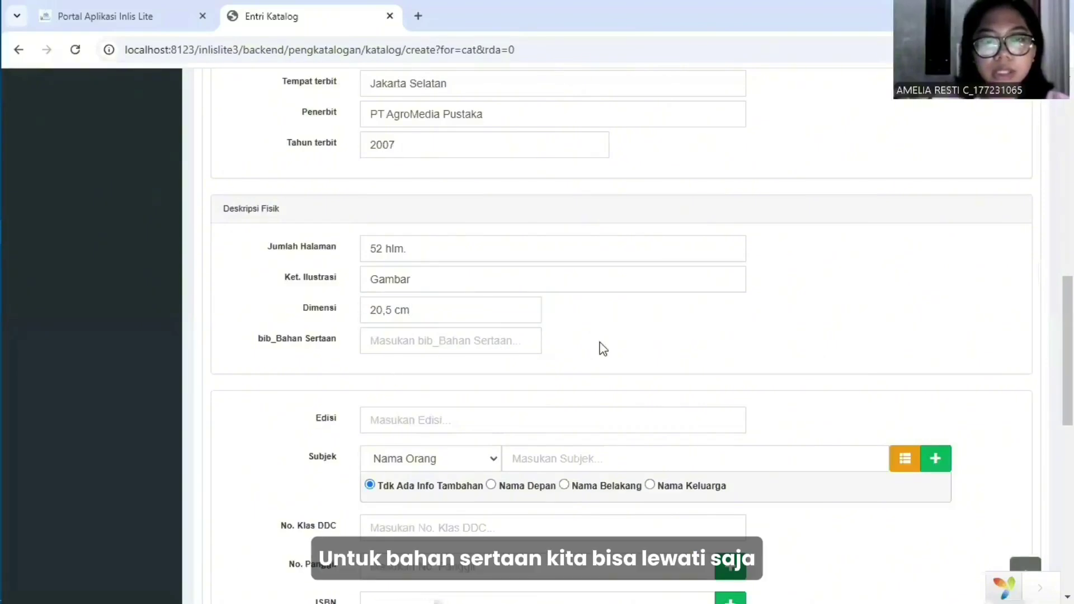
{"action": "scroll", "coordinate": [601, 342], "scroll_direction": "down", "scroll_amount": 3}
Enter edition 'Edisi 3' and the Topikal subject 'Beternak Ikan Lele'.
{"action": "left_click", "coordinate": [561, 281]}
{"action": "type", "text": "E"}
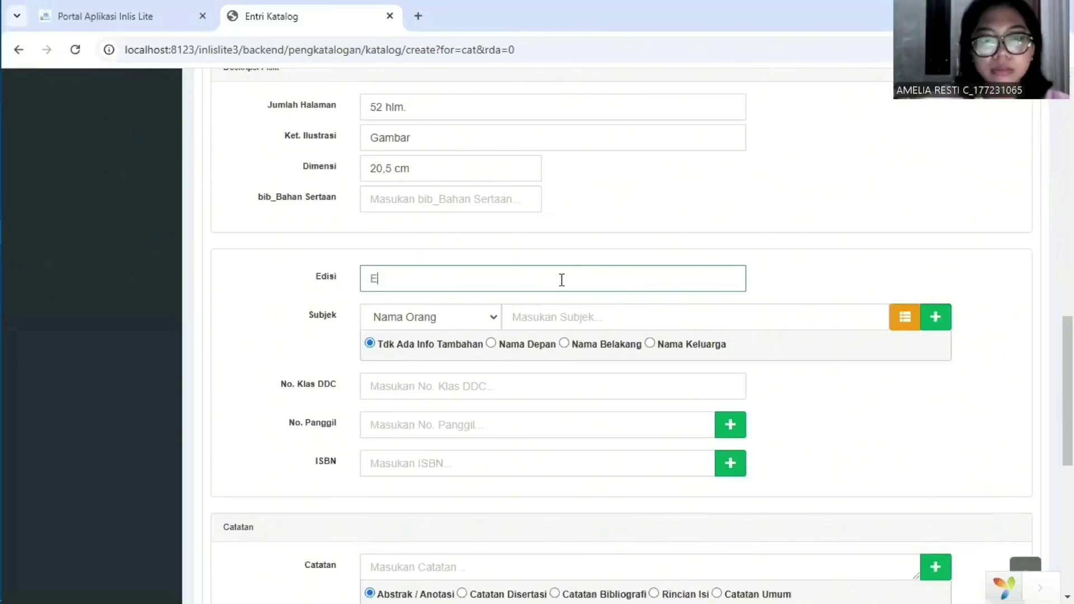
{"action": "type", "text": "disi 3"}
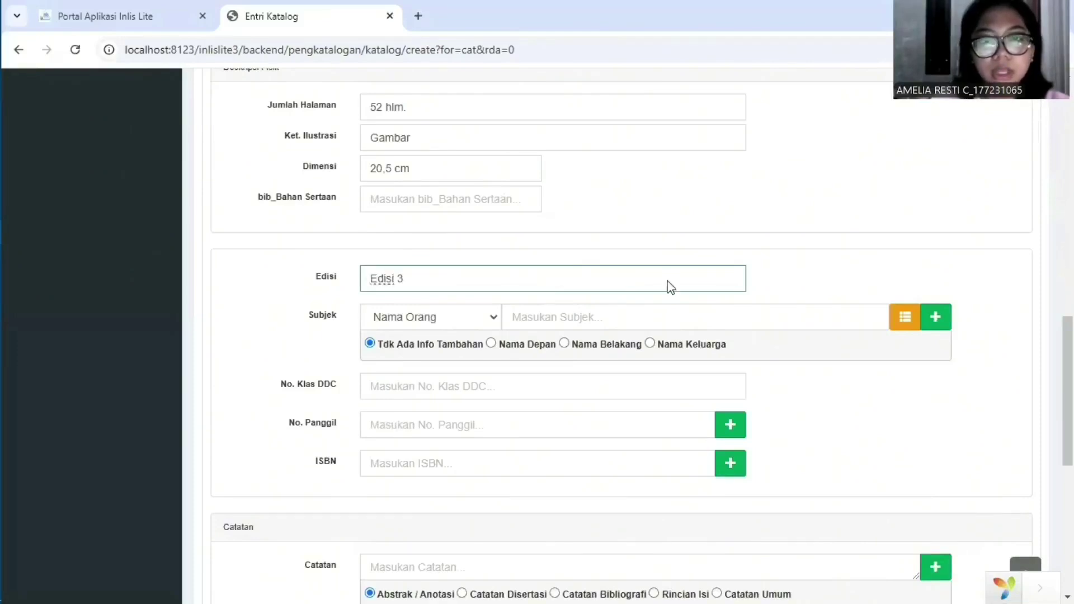
{"action": "scroll", "coordinate": [671, 287], "scroll_direction": "down", "scroll_amount": 2}
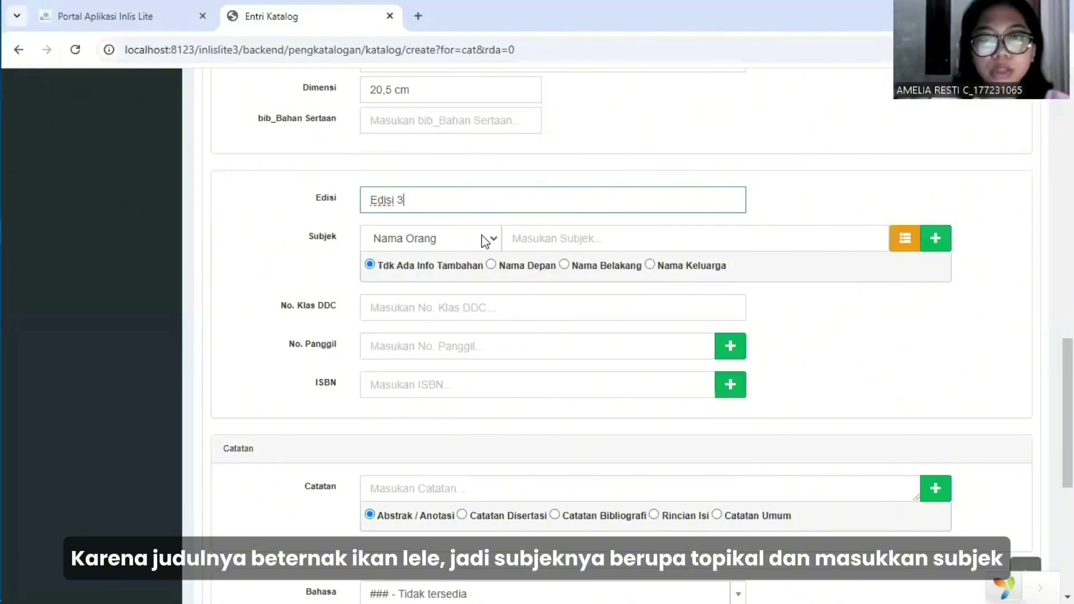
{"action": "left_click", "coordinate": [484, 241]}
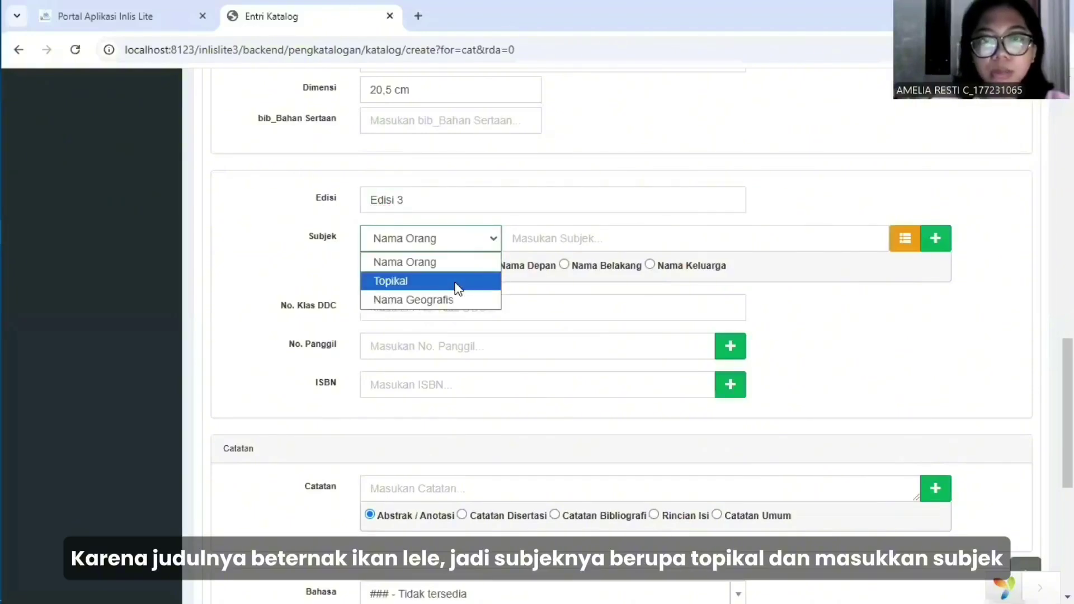
{"action": "left_click", "coordinate": [457, 287]}
{"action": "left_click", "coordinate": [546, 244]}
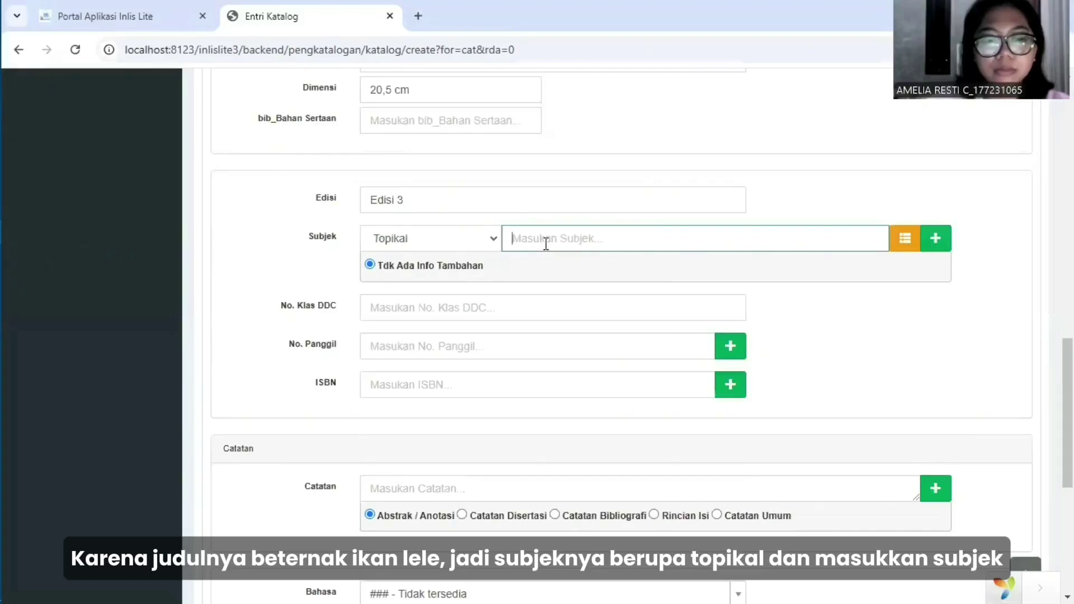
{"action": "type", "text": "Beternak Ikan Lele"}
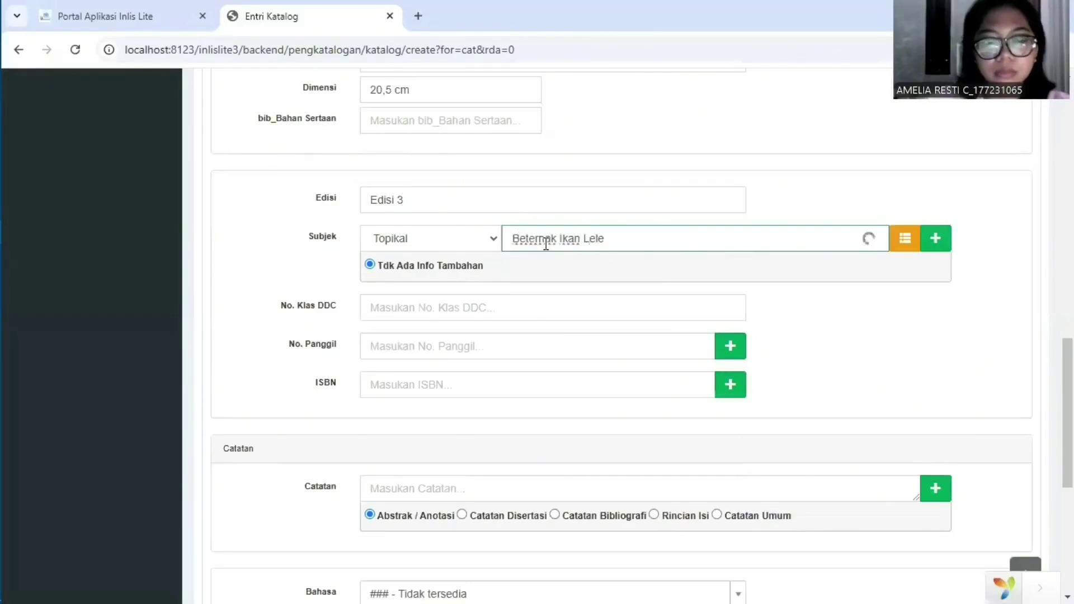
{"action": "scroll", "coordinate": [538, 254], "scroll_direction": "down", "scroll_amount": 1}
{"action": "left_click", "coordinate": [538, 253]}
{"action": "type", "text": "636.0"}
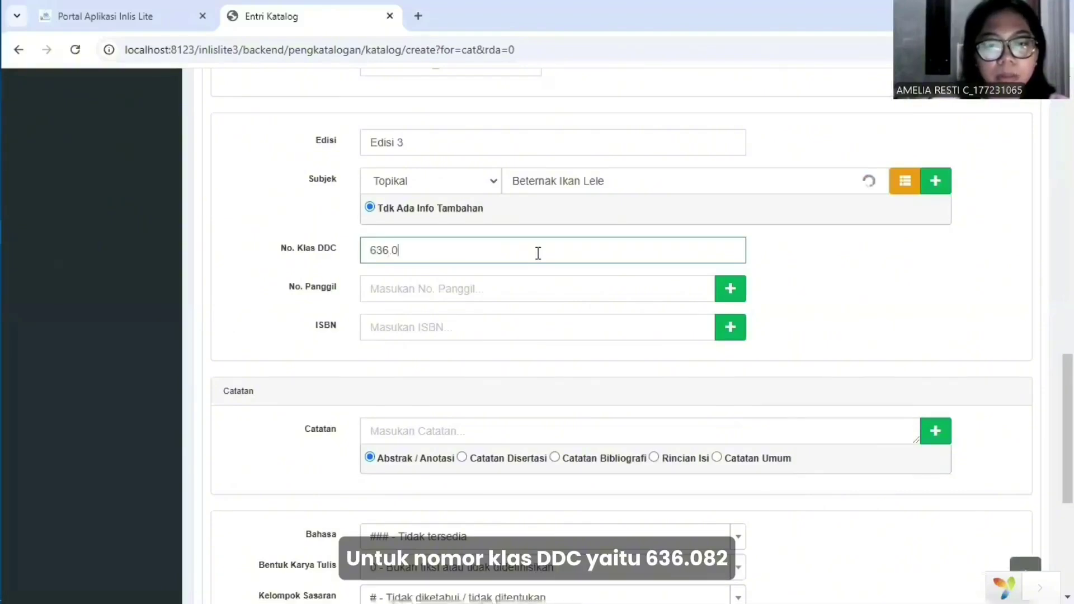
{"action": "type", "text": "82"}
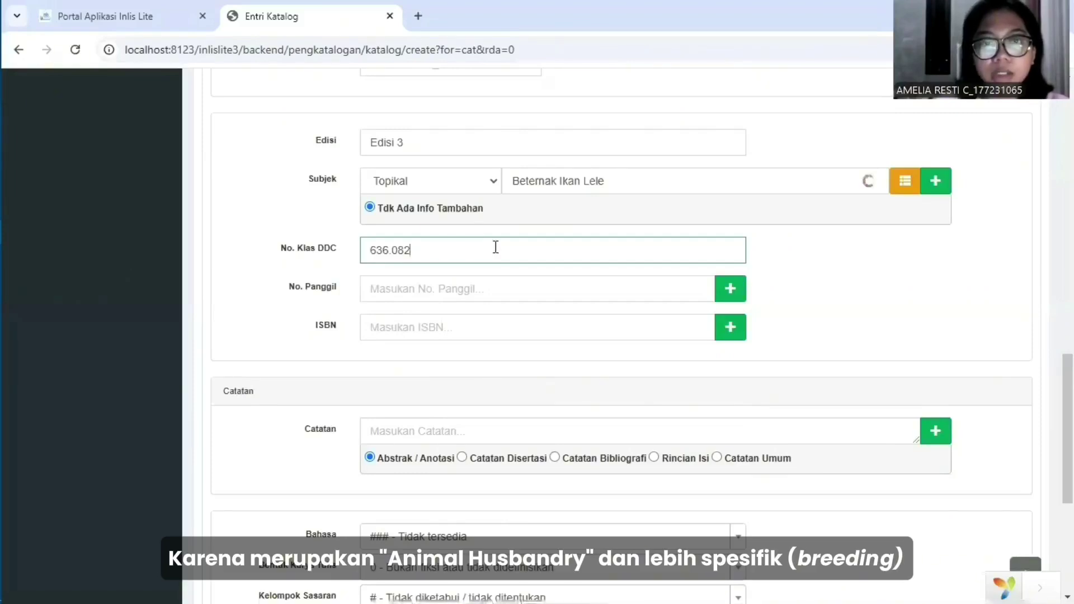
{"action": "left_click", "coordinate": [432, 291]}
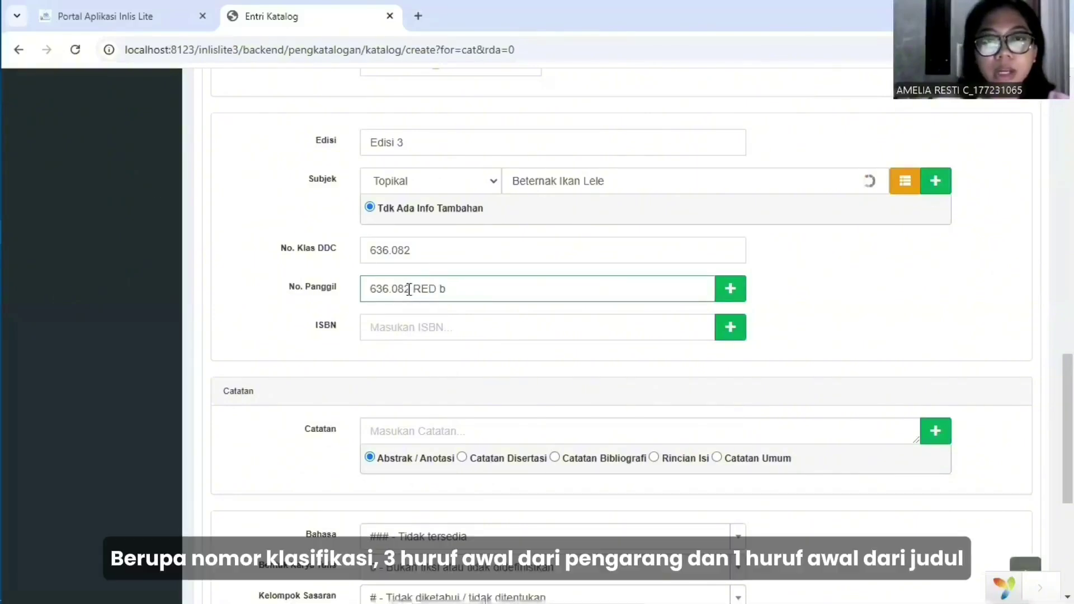
{"action": "double_click", "coordinate": [371, 289]}
{"action": "left_click", "coordinate": [437, 289]}
{"action": "double_click", "coordinate": [418, 289]}
{"action": "left_click", "coordinate": [451, 289]}
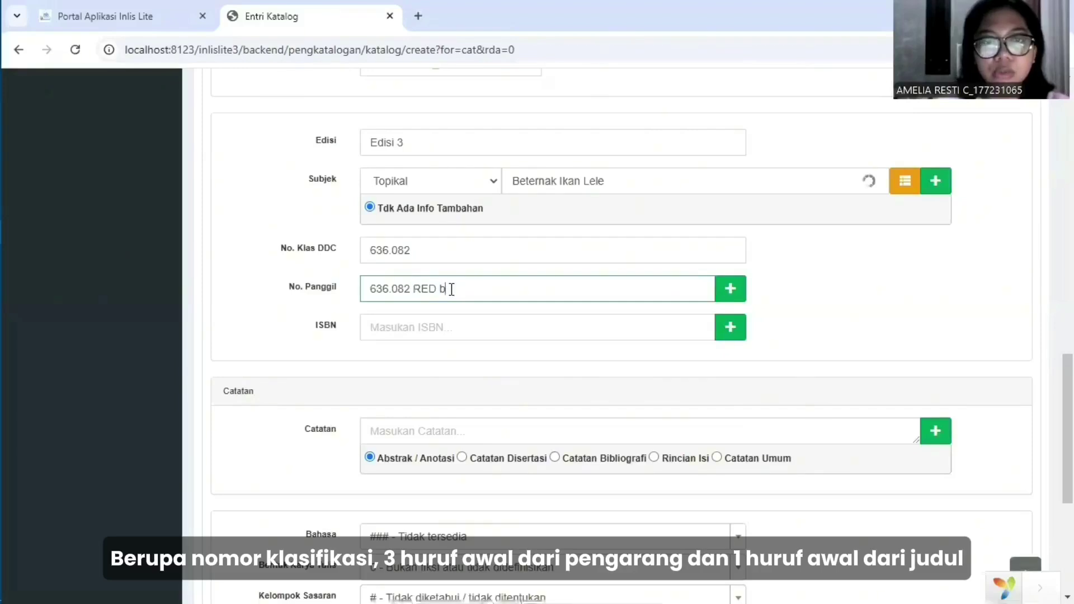
{"action": "left_click", "coordinate": [407, 325]}
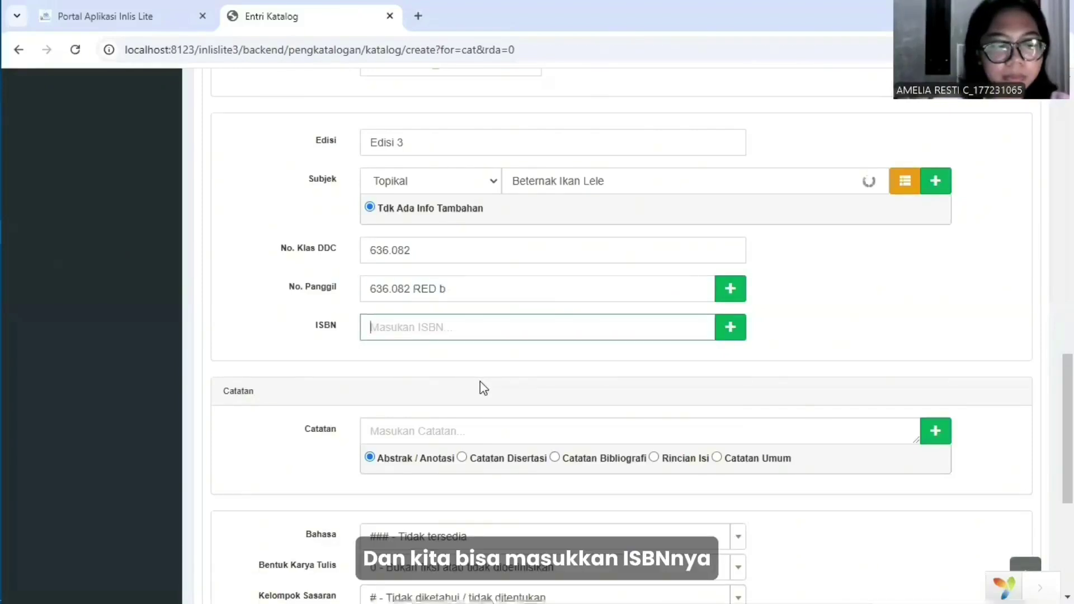
{"action": "type", "text": "979-006-0"}
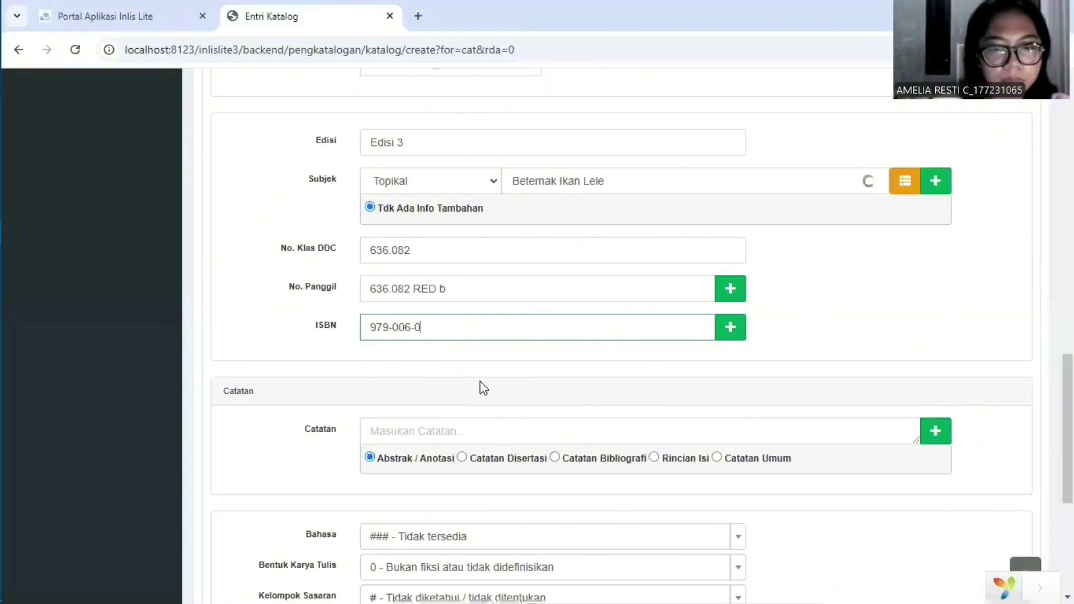
{"action": "type", "text": "76-9"}
{"action": "scroll", "coordinate": [751, 328], "scroll_direction": "down", "scroll_amount": 3}
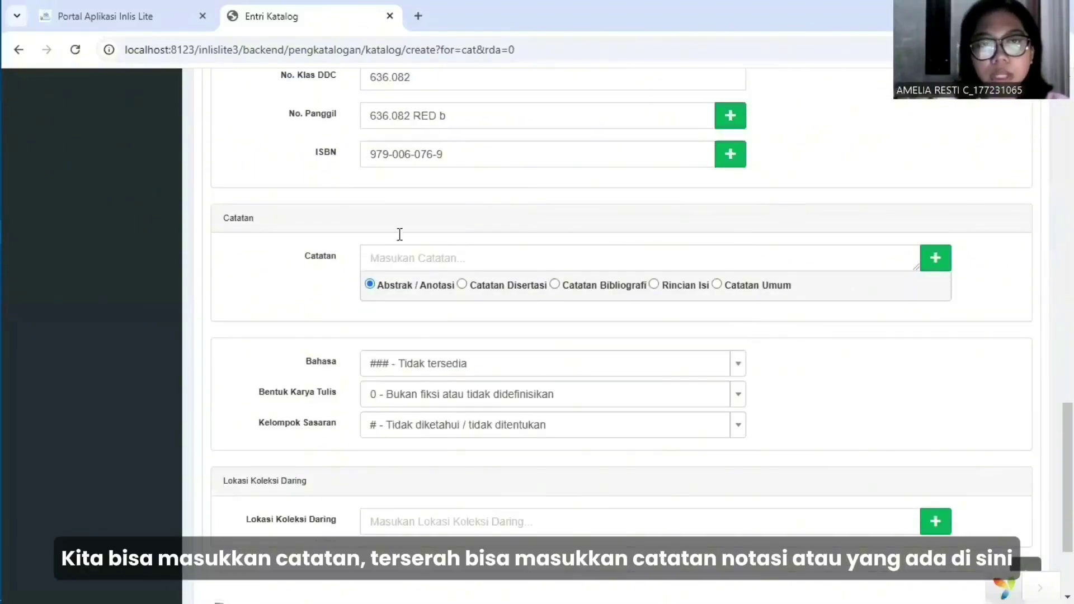
Add a Catatan Umum note: 'Buku ini disusun sebagai panduan beternak ikan lele dumbo'.
{"action": "scroll", "coordinate": [532, 273], "scroll_direction": "down", "scroll_amount": 1}
{"action": "left_click", "coordinate": [449, 234]}
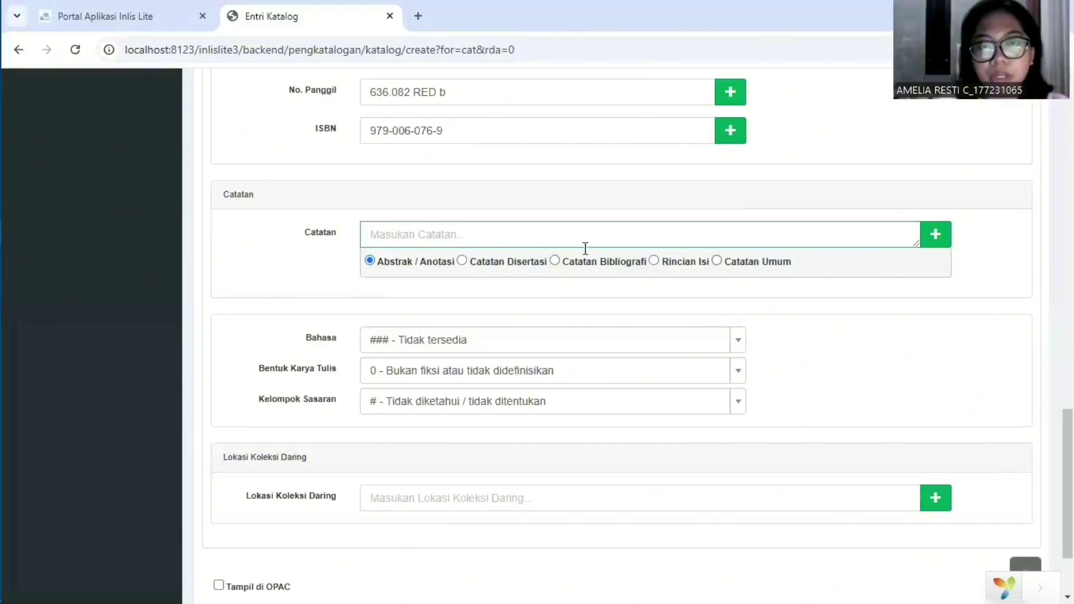
{"action": "left_click", "coordinate": [716, 260]}
{"action": "left_click", "coordinate": [690, 241]}
{"action": "type", "text": "Buku ini disusun sebagai panduan beternak ikan lele dumbo"}
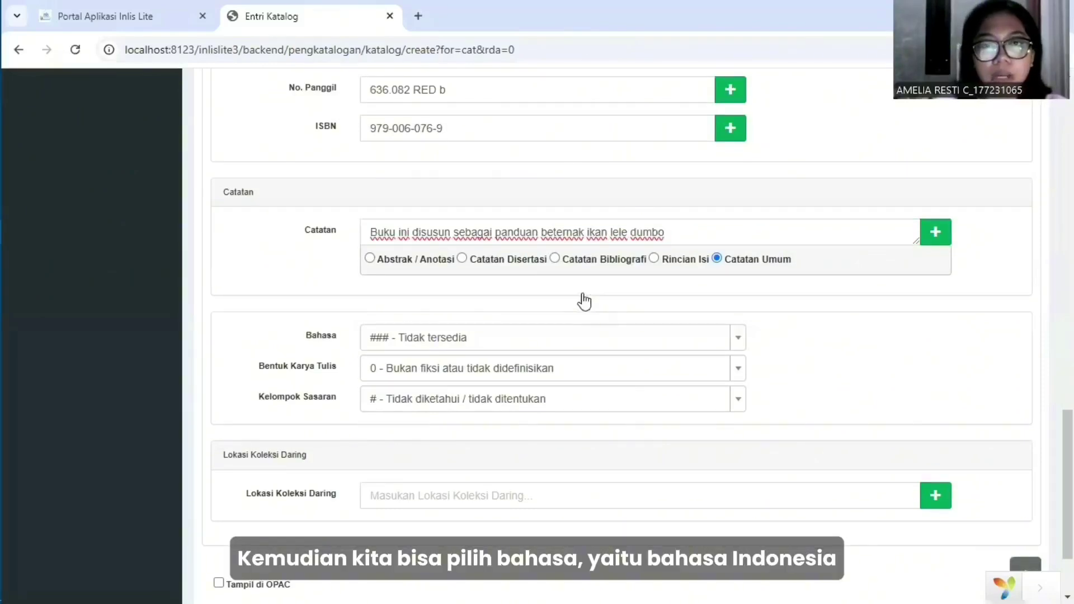
Set the language to ind - Indonesia and keep literary form 0 (non-fiction).
{"action": "scroll", "coordinate": [582, 300], "scroll_direction": "down", "scroll_amount": 1}
{"action": "left_click", "coordinate": [579, 288]}
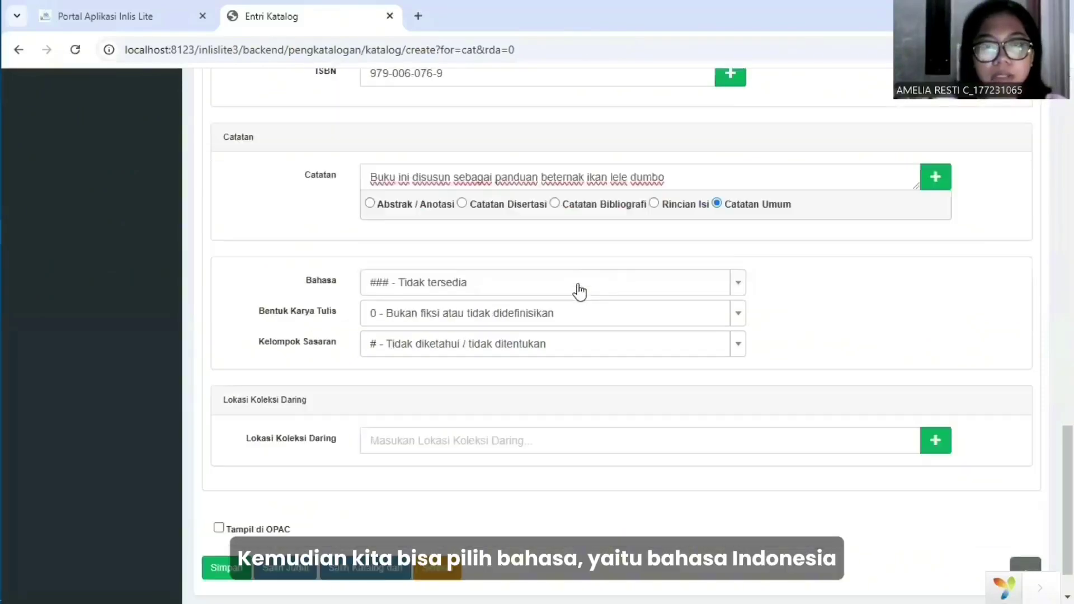
{"action": "scroll", "coordinate": [559, 375], "scroll_direction": "down", "scroll_amount": 1}
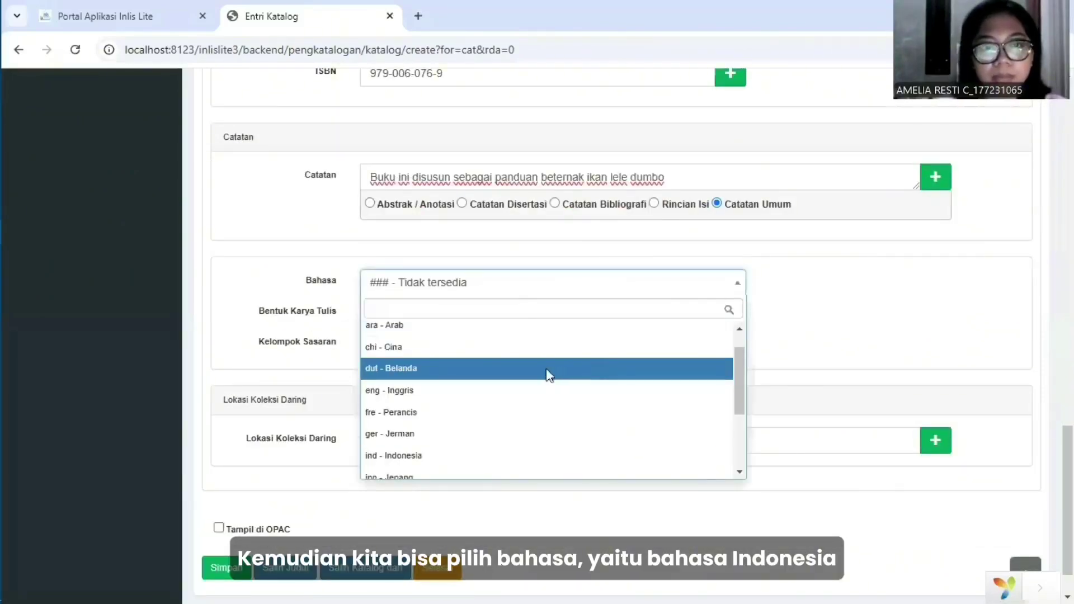
{"action": "left_click", "coordinate": [554, 455]}
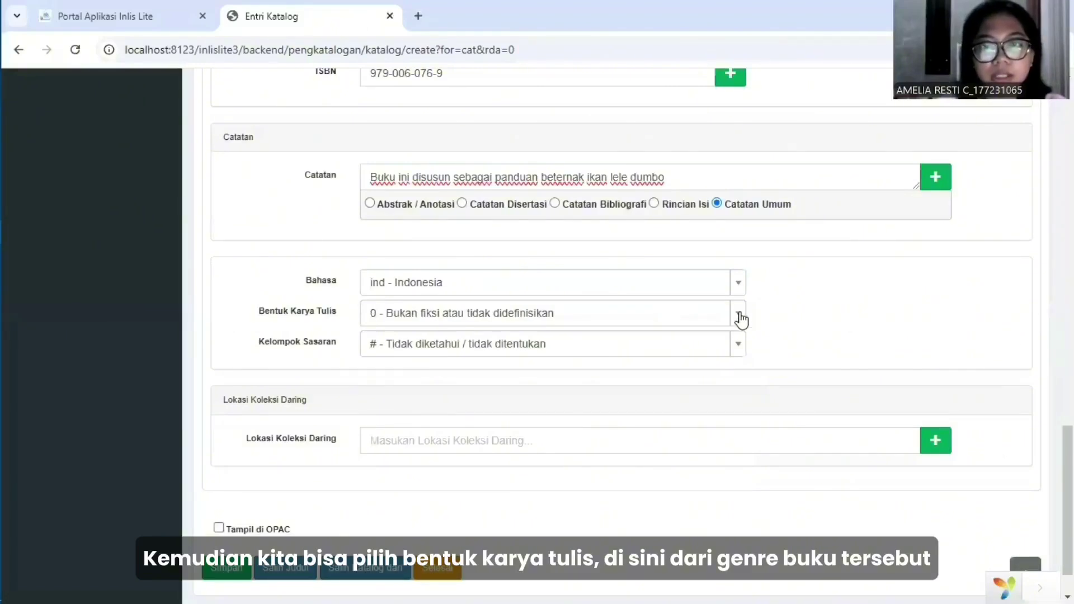
{"action": "left_click", "coordinate": [734, 317]}
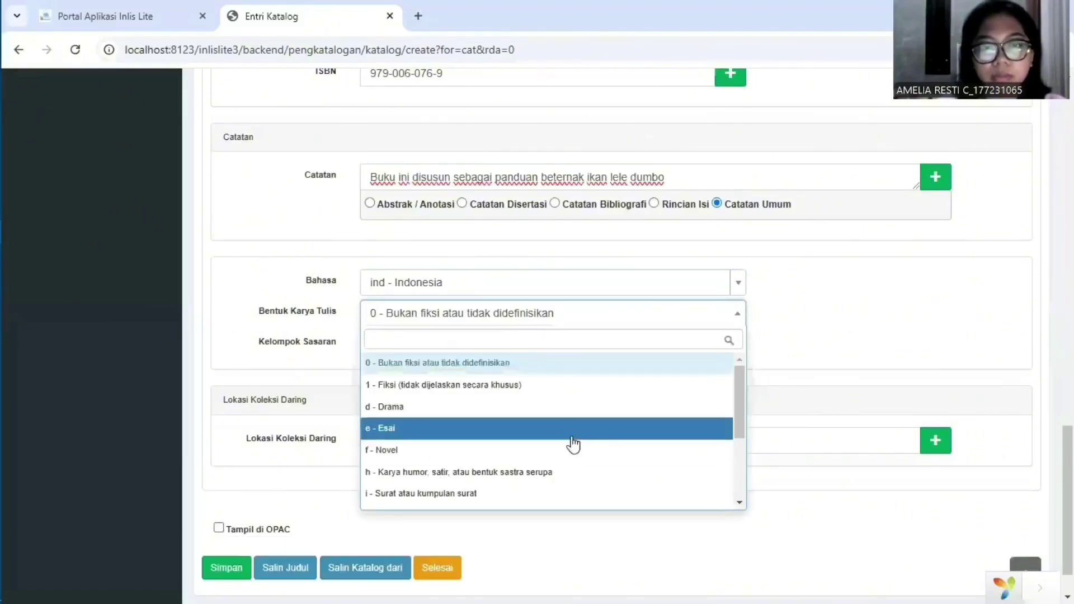
{"action": "scroll", "coordinate": [573, 445], "scroll_direction": "down", "scroll_amount": 3}
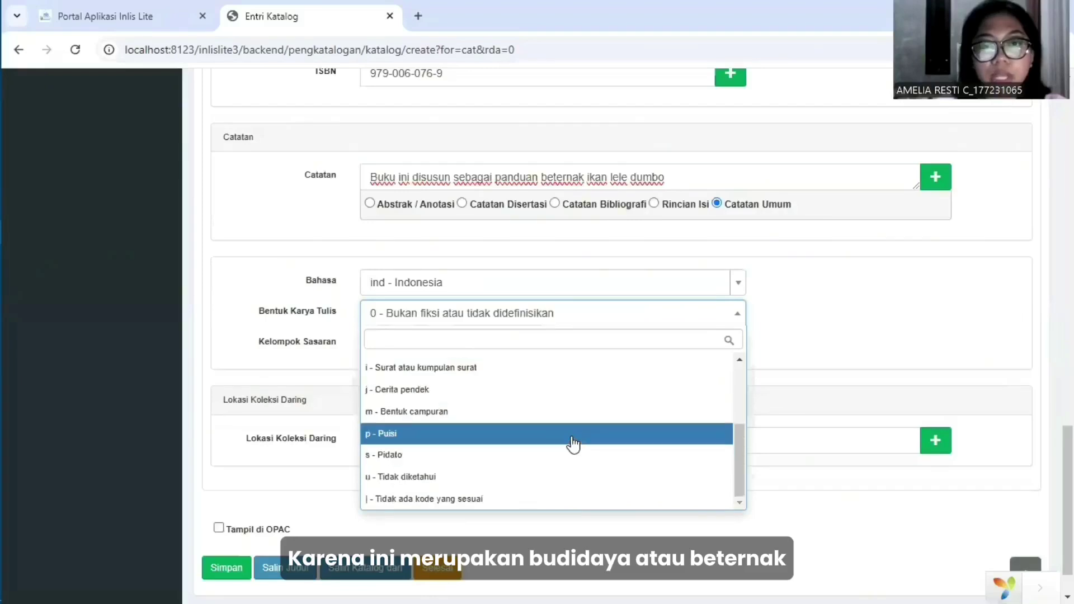
{"action": "scroll", "coordinate": [573, 445], "scroll_direction": "up", "scroll_amount": 3}
{"action": "scroll", "coordinate": [573, 444], "scroll_direction": "down", "scroll_amount": 3}
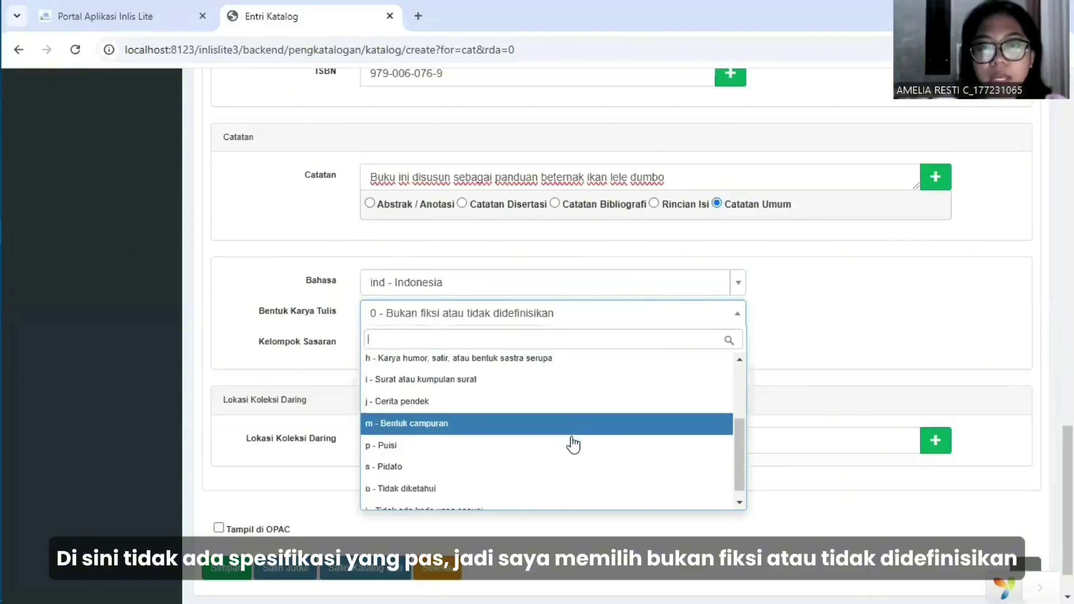
{"action": "scroll", "coordinate": [573, 445], "scroll_direction": "down", "scroll_amount": 1}
{"action": "scroll", "coordinate": [573, 445], "scroll_direction": "up", "scroll_amount": 3}
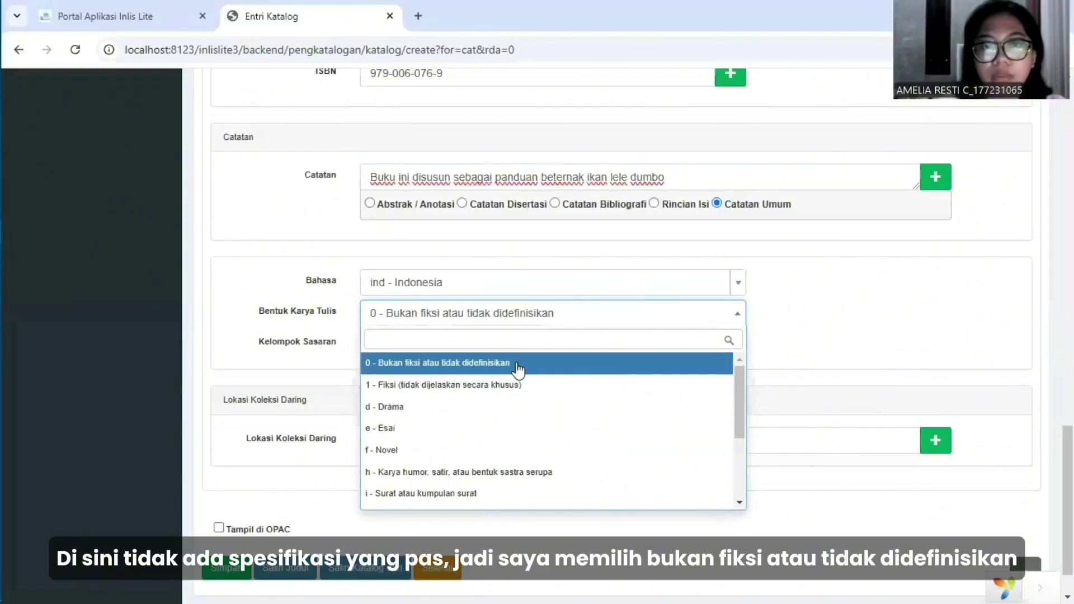
{"action": "left_click", "coordinate": [518, 369]}
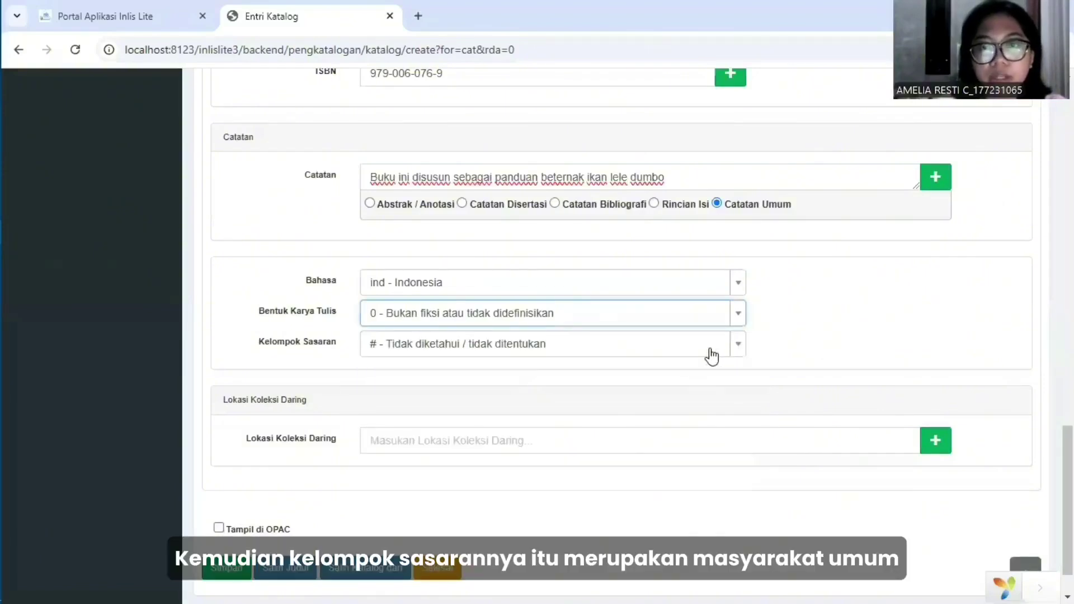
Set the target audience to g - Umum and tick Tampil di OPAC.
{"action": "left_click", "coordinate": [738, 354]}
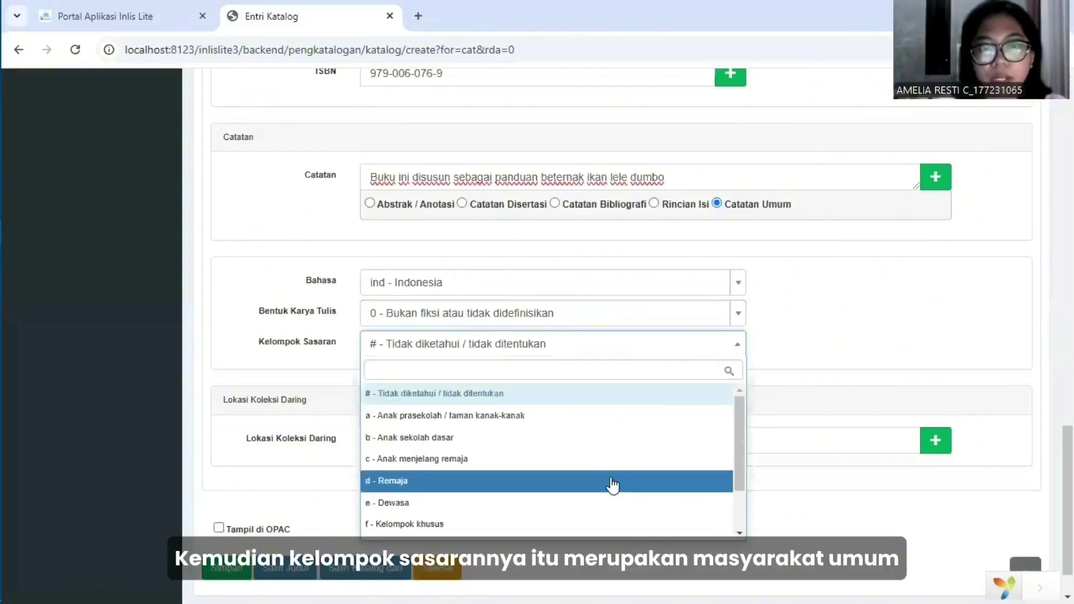
{"action": "scroll", "coordinate": [601, 486], "scroll_direction": "down", "scroll_amount": 1}
{"action": "left_click", "coordinate": [590, 487]}
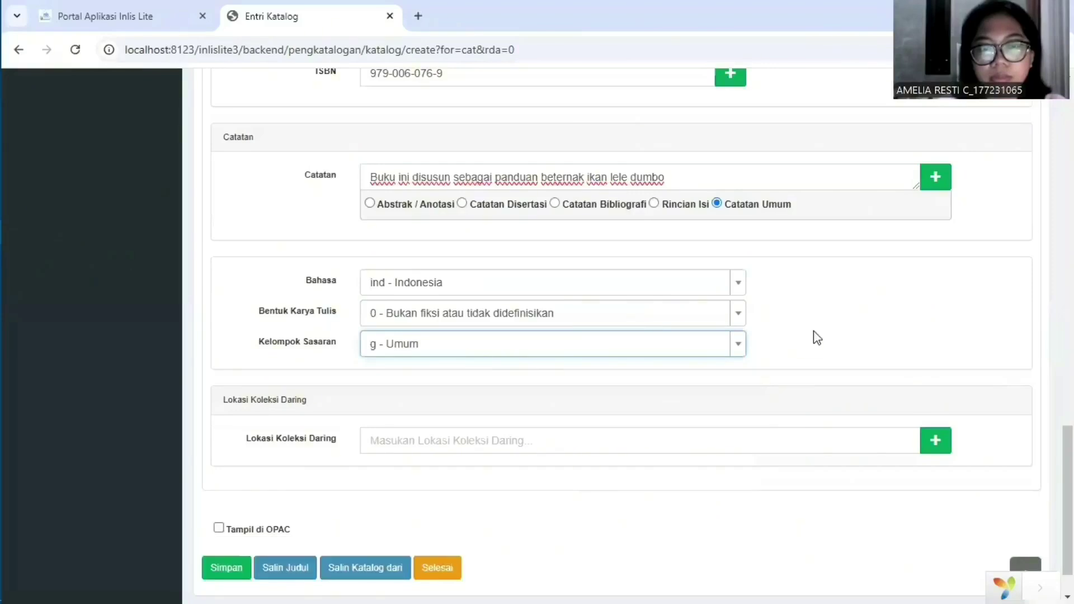
{"action": "scroll", "coordinate": [432, 308], "scroll_direction": "down", "scroll_amount": 1}
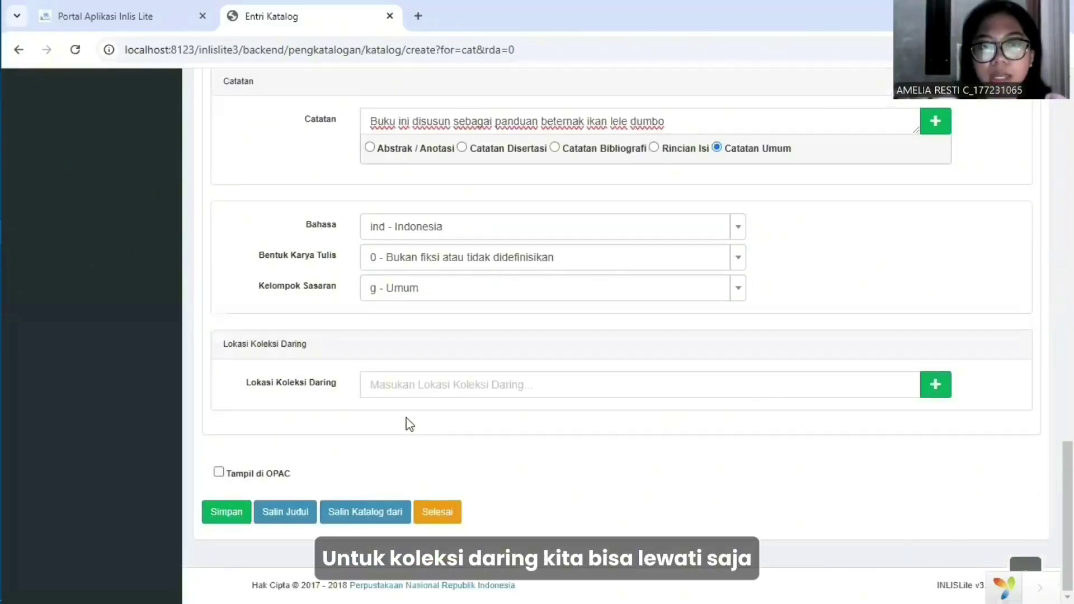
{"action": "left_click", "coordinate": [218, 474]}
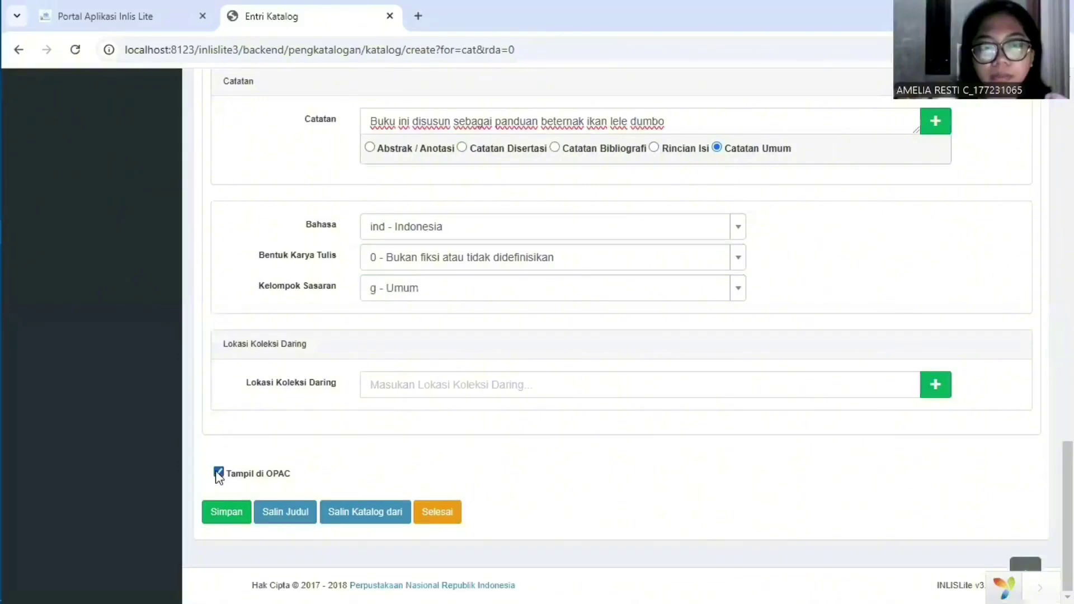
Save the Beternak Lele Dumbo record and view its empty Koleksi copy list.
{"action": "left_click", "coordinate": [226, 511]}
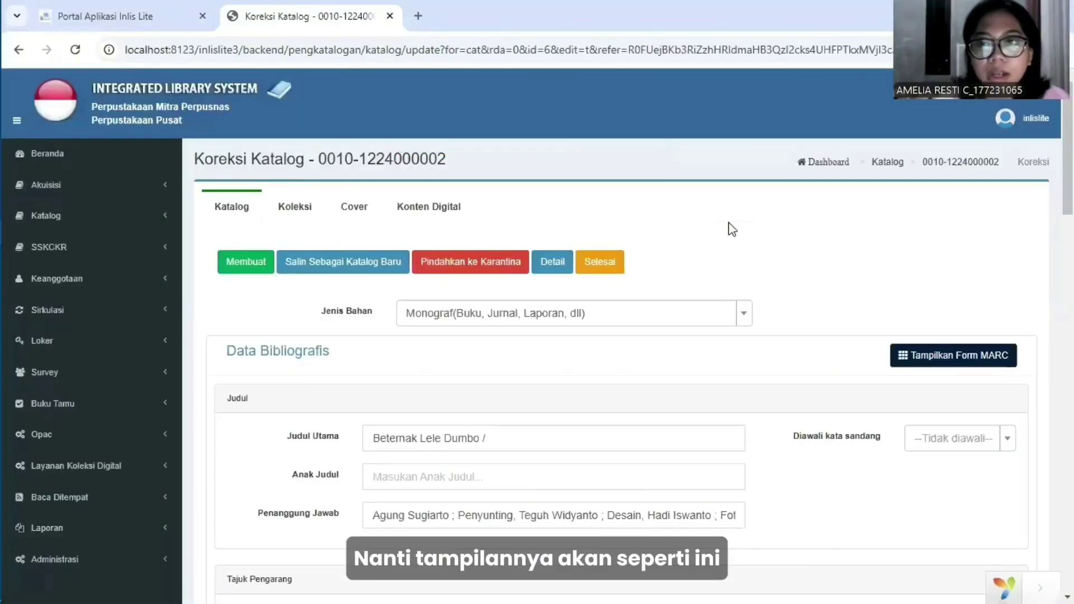
{"action": "scroll", "coordinate": [731, 229], "scroll_direction": "down", "scroll_amount": 20}
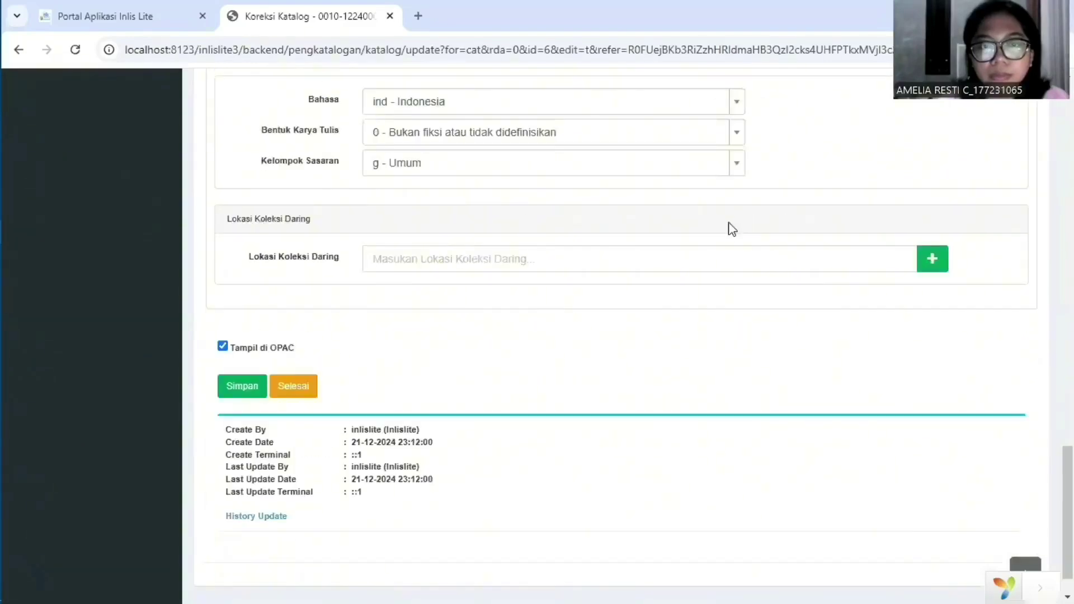
{"action": "scroll", "coordinate": [730, 239], "scroll_direction": "up", "scroll_amount": 18}
{"action": "scroll", "coordinate": [730, 239], "scroll_direction": "up", "scroll_amount": 3}
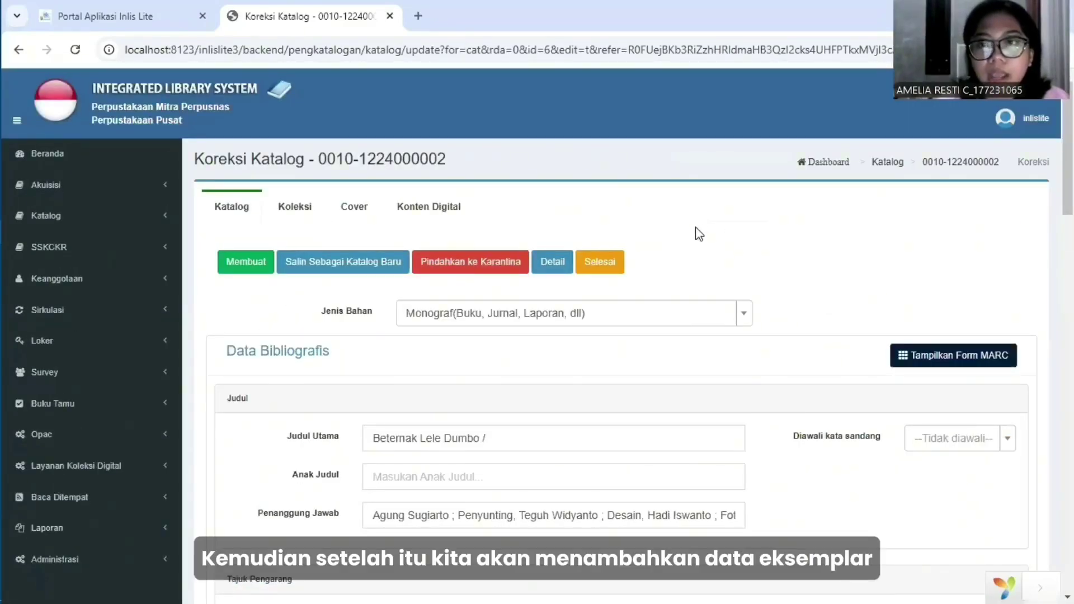
{"action": "left_click", "coordinate": [293, 210]}
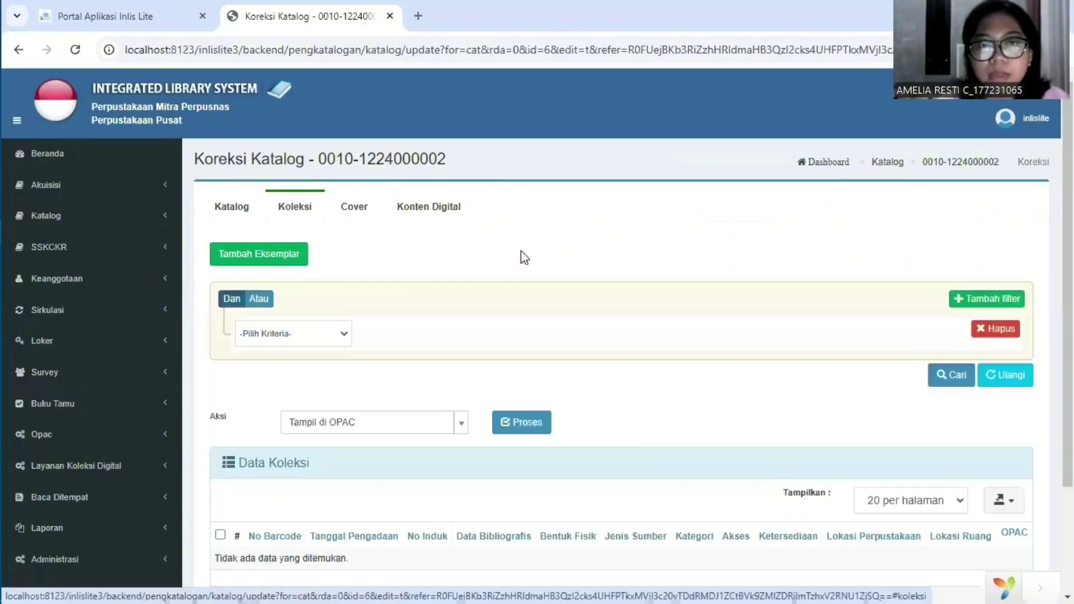
Start a new copy with accession number 0001/PB/2024.
{"action": "left_click", "coordinate": [285, 260]}
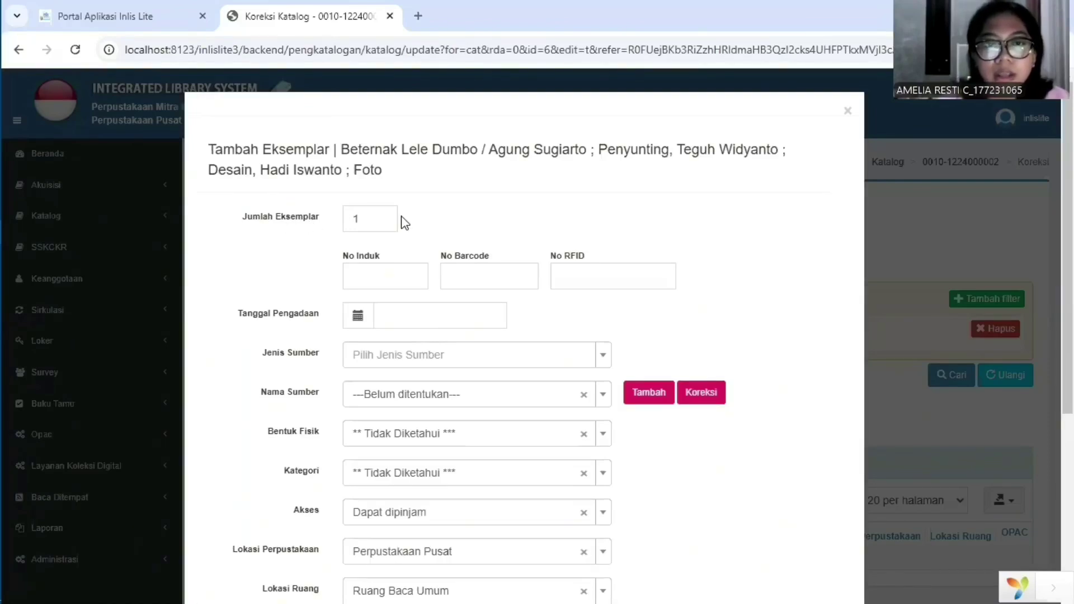
{"action": "left_click", "coordinate": [387, 273]}
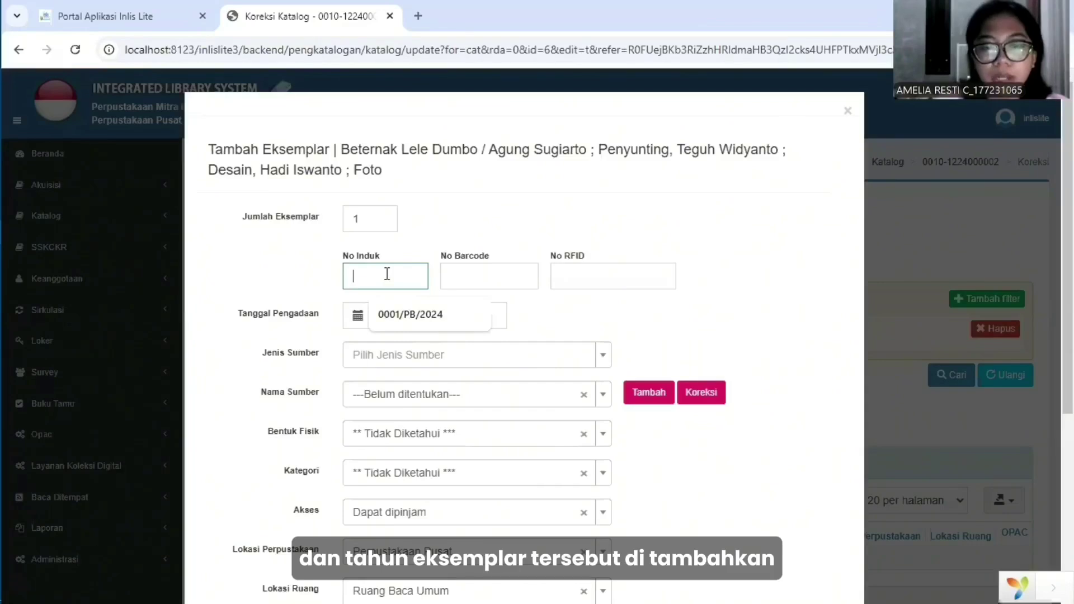
{"action": "type", "text": "0001/"}
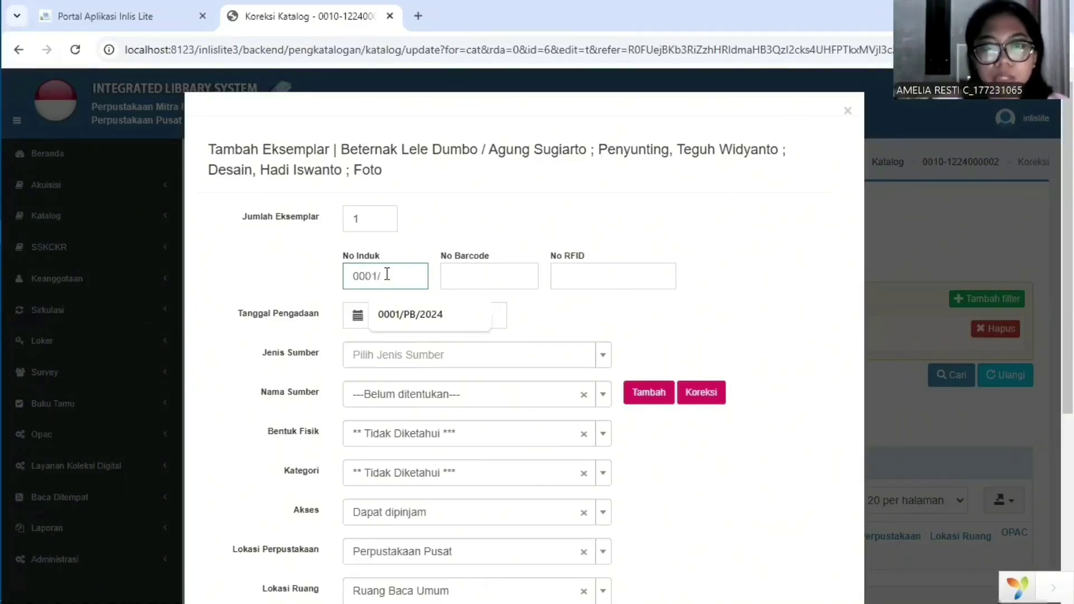
{"action": "type", "text": "PB/2024"}
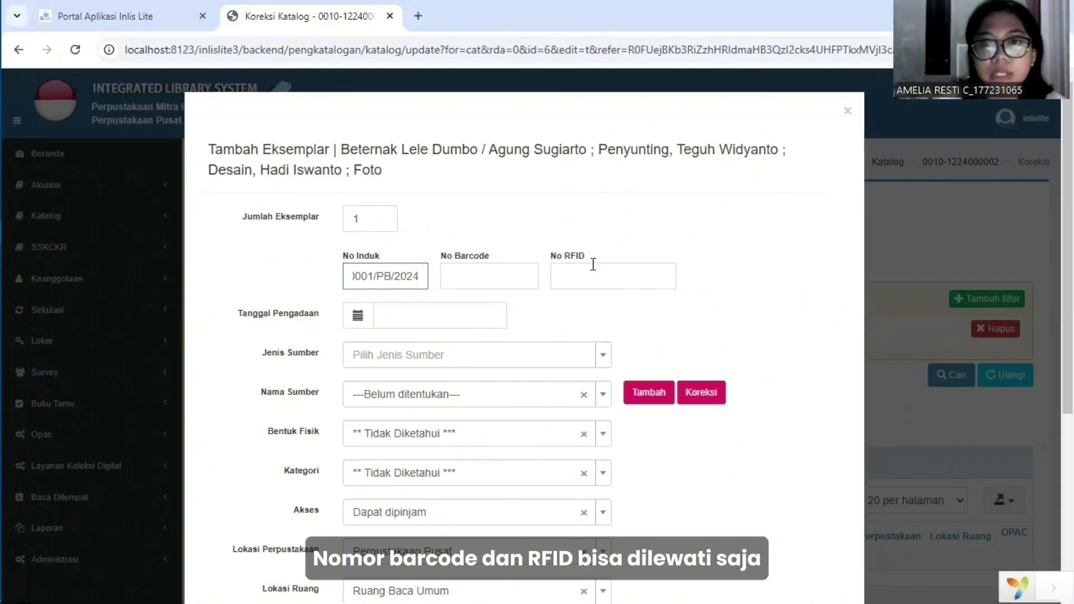
{"action": "scroll", "coordinate": [503, 288], "scroll_direction": "down", "scroll_amount": 1}
Set the copy's acquisition date to 21-12-2024 and source type to Pembelian.
{"action": "left_click", "coordinate": [475, 243]}
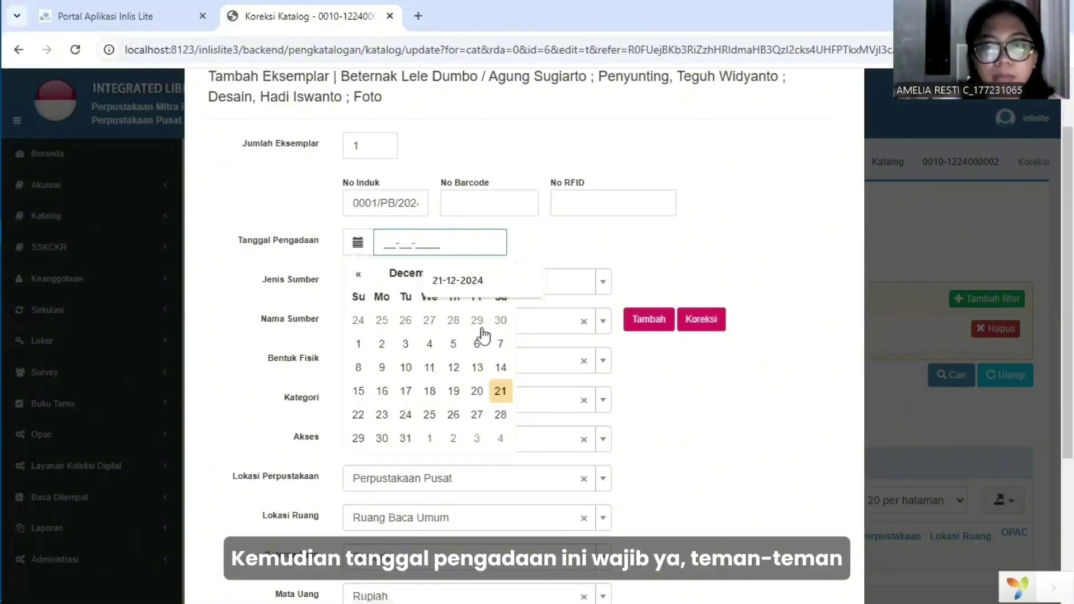
{"action": "left_click", "coordinate": [502, 392]}
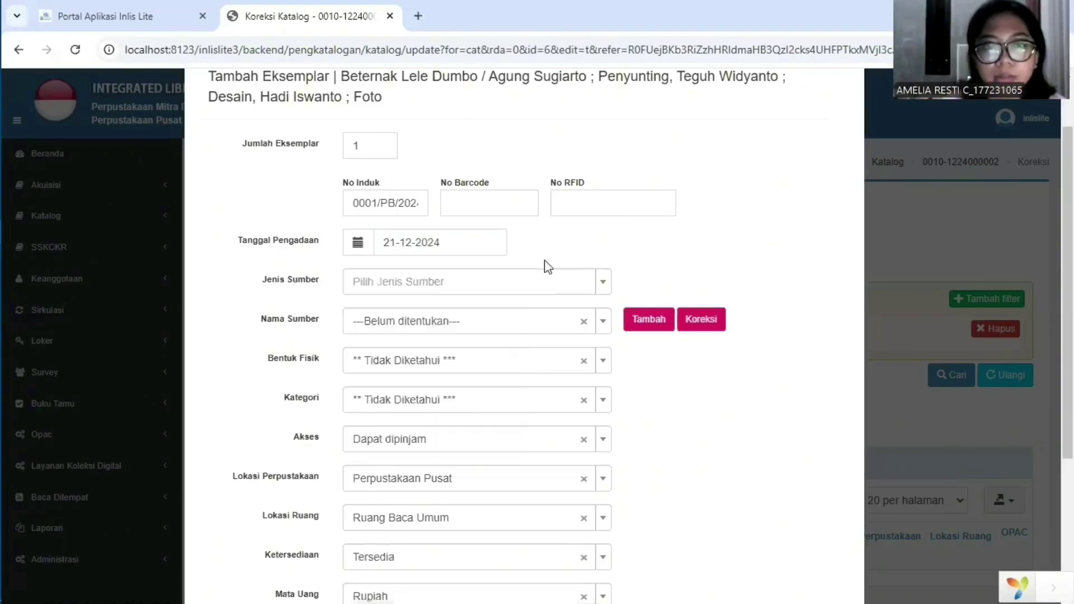
{"action": "scroll", "coordinate": [563, 257], "scroll_direction": "down", "scroll_amount": 1}
{"action": "scroll", "coordinate": [602, 226], "scroll_direction": "down", "scroll_amount": 1}
{"action": "left_click", "coordinate": [601, 221]}
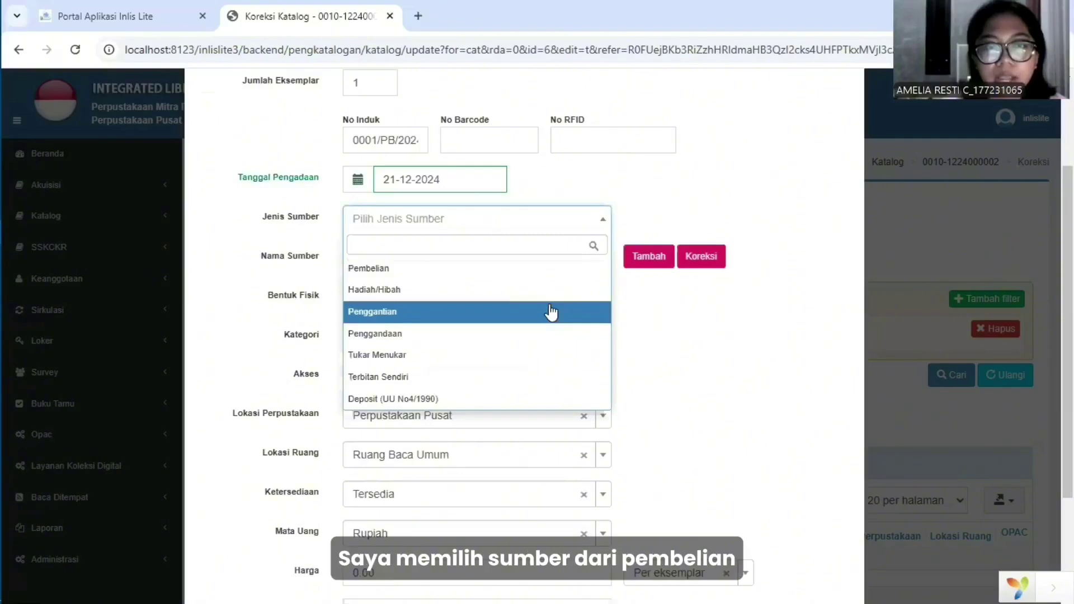
{"action": "left_click", "coordinate": [547, 276]}
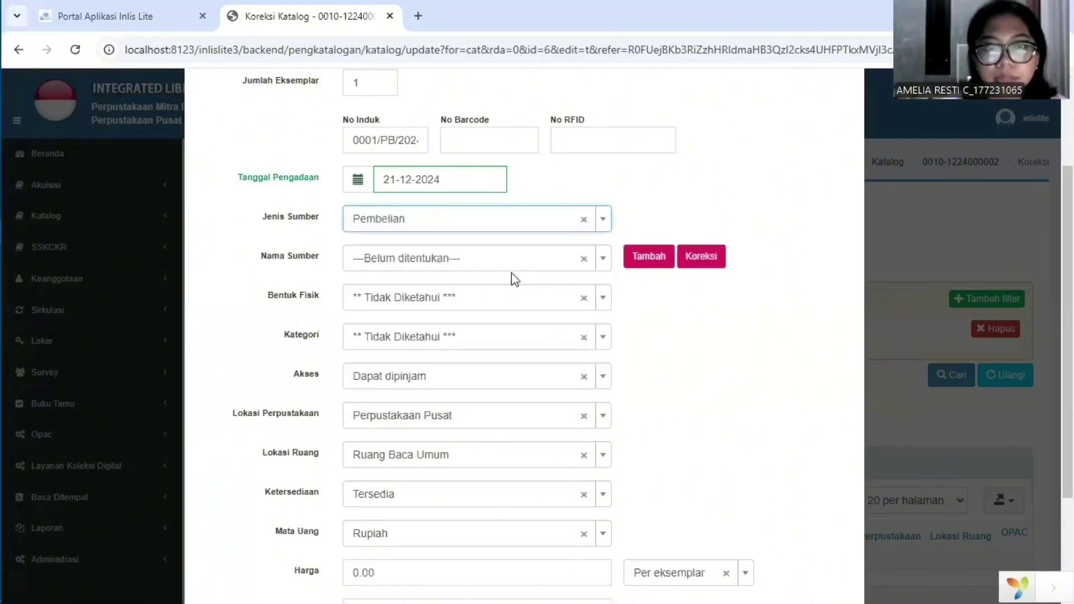
{"action": "left_click", "coordinate": [432, 279]}
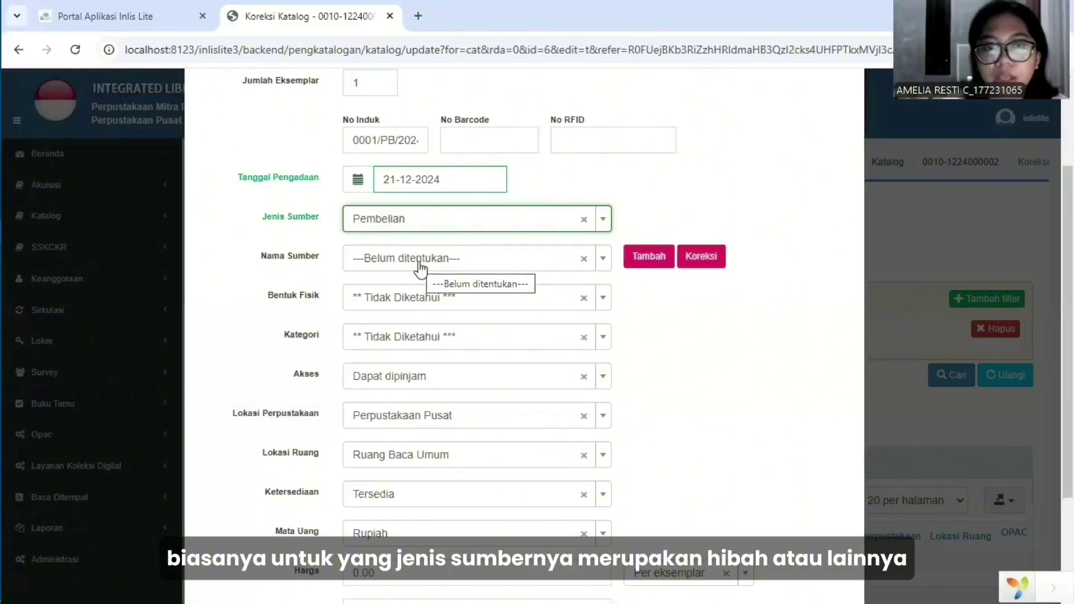
{"action": "left_click", "coordinate": [554, 297]}
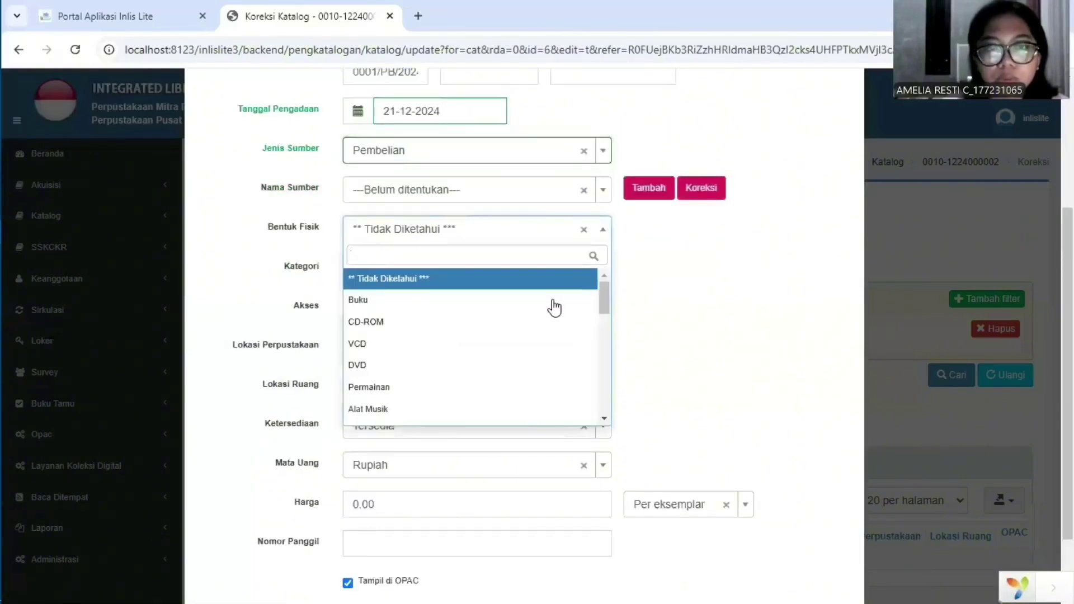
Set physical form Buku, category Koleksi Umum and access Dapat dipinjam.
{"action": "left_click", "coordinate": [554, 300]}
{"action": "left_click", "coordinate": [603, 269]}
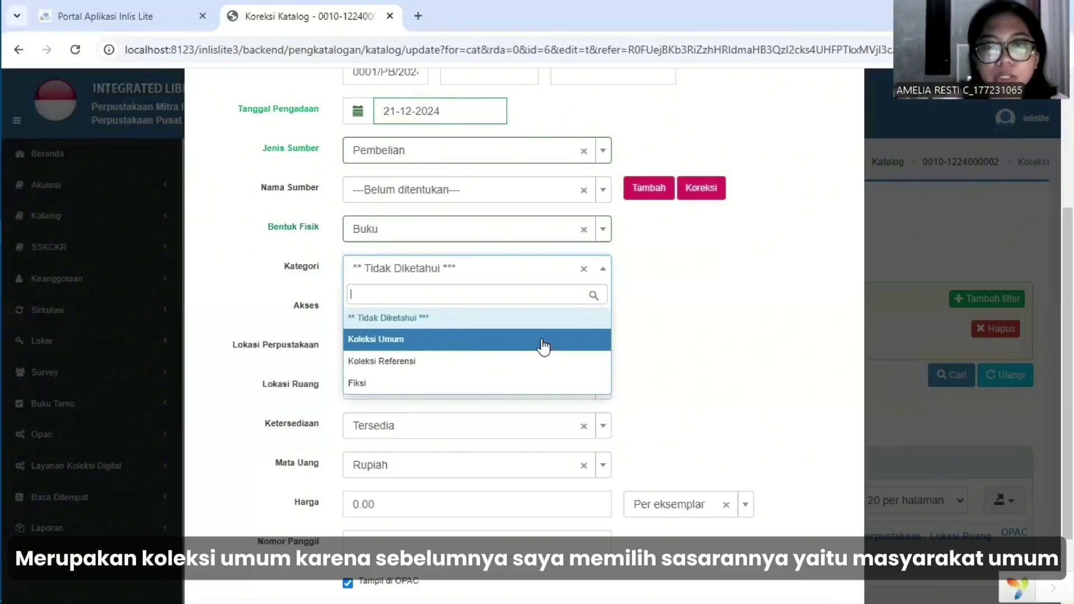
{"action": "left_click", "coordinate": [543, 345]}
{"action": "left_click", "coordinate": [604, 314]}
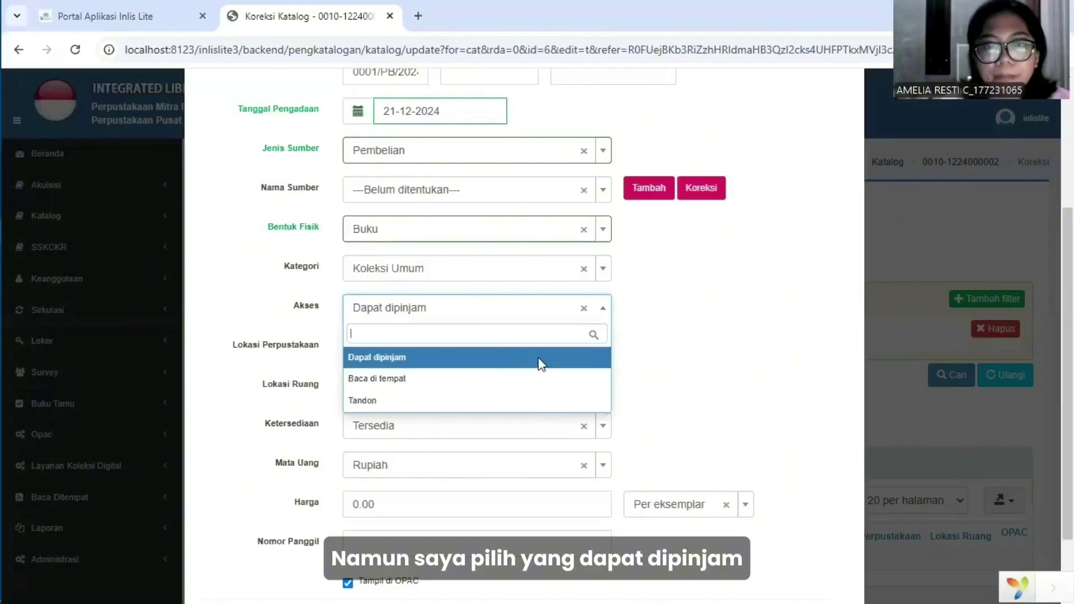
{"action": "left_click", "coordinate": [613, 360]}
Keep location Perpustakaan Pusat, room Ruang Baca Umum and availability Tersedia.
{"action": "scroll", "coordinate": [610, 335], "scroll_direction": "down", "scroll_amount": 1}
{"action": "left_click", "coordinate": [604, 302]}
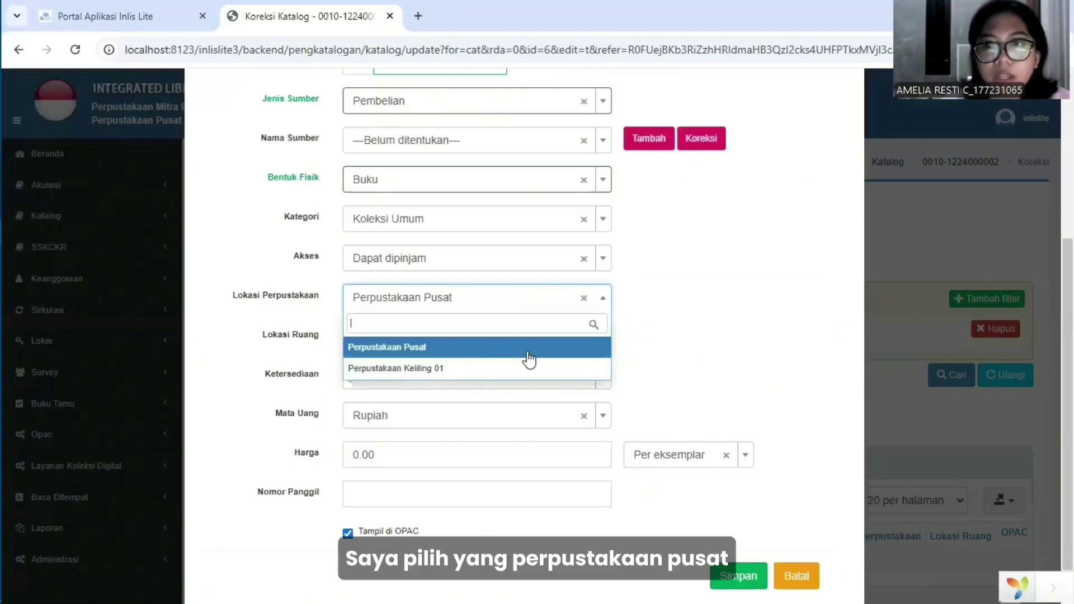
{"action": "left_click", "coordinate": [558, 353]}
{"action": "left_click", "coordinate": [602, 347]}
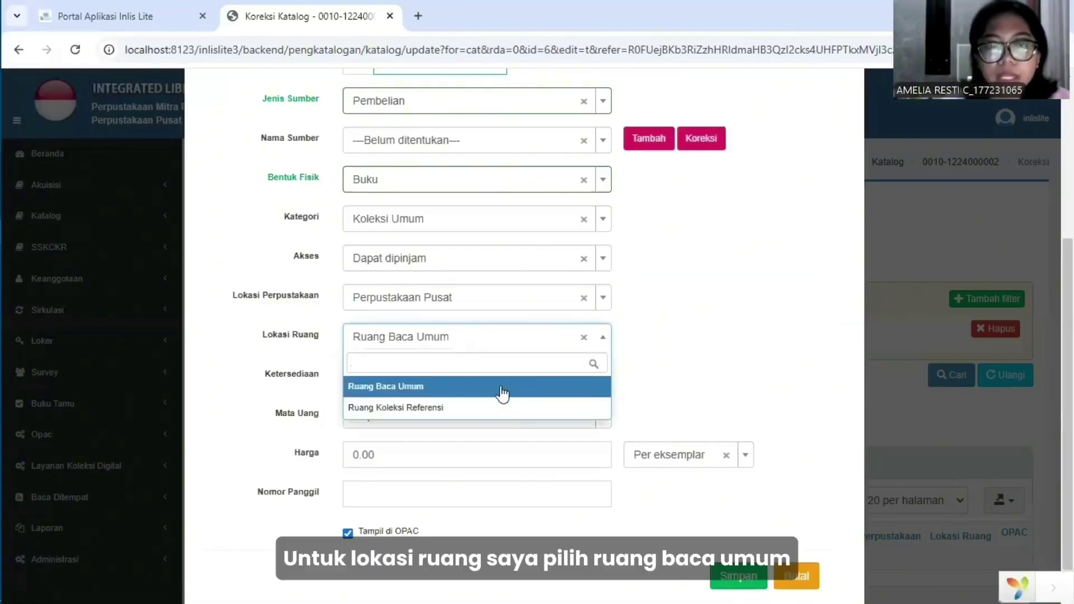
{"action": "left_click", "coordinate": [558, 385]}
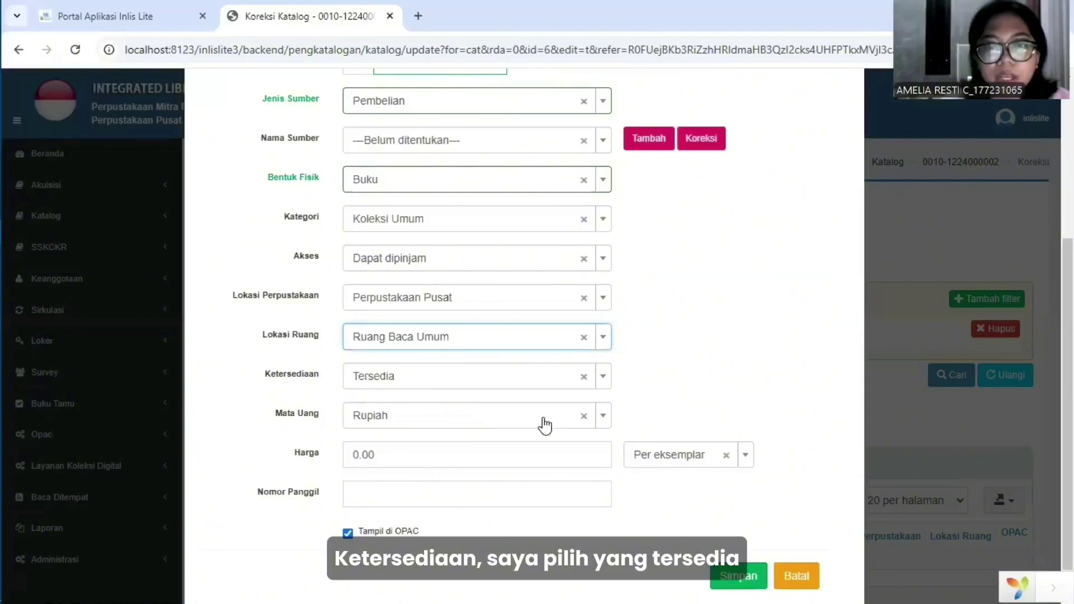
{"action": "left_click", "coordinate": [520, 377]}
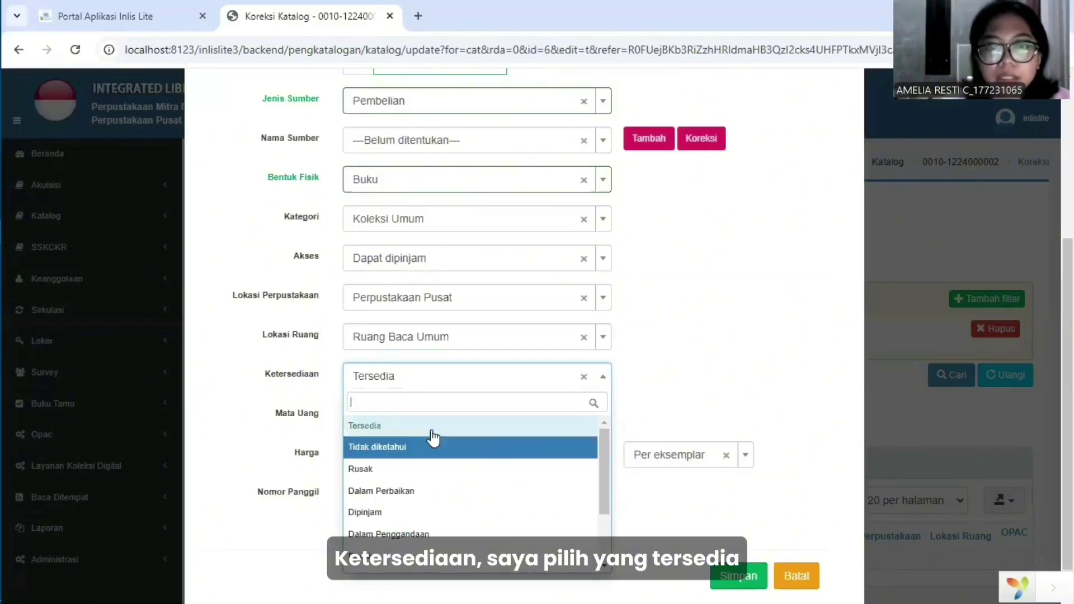
{"action": "left_click", "coordinate": [687, 383]}
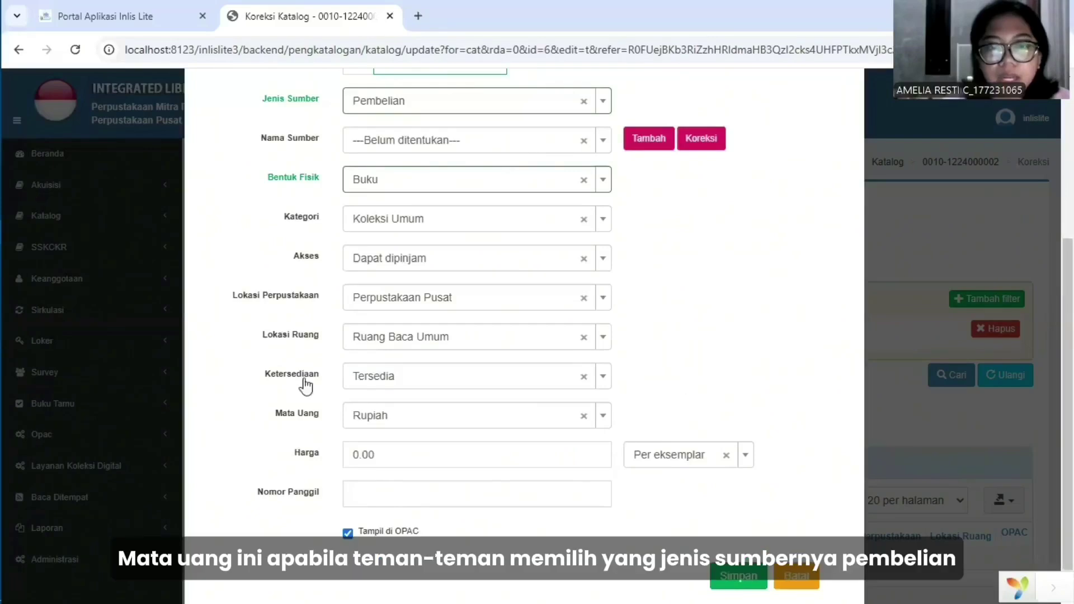
{"action": "scroll", "coordinate": [471, 397], "scroll_direction": "down", "scroll_amount": 1}
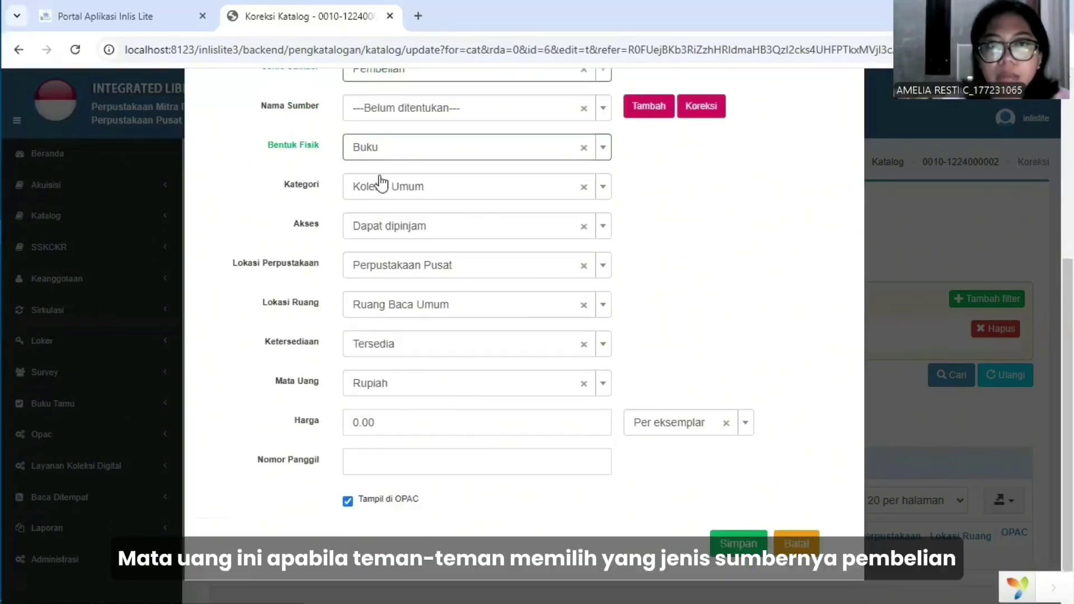
{"action": "scroll", "coordinate": [320, 171], "scroll_direction": "up", "scroll_amount": 2}
{"action": "scroll", "coordinate": [442, 313], "scroll_direction": "down", "scroll_amount": 2}
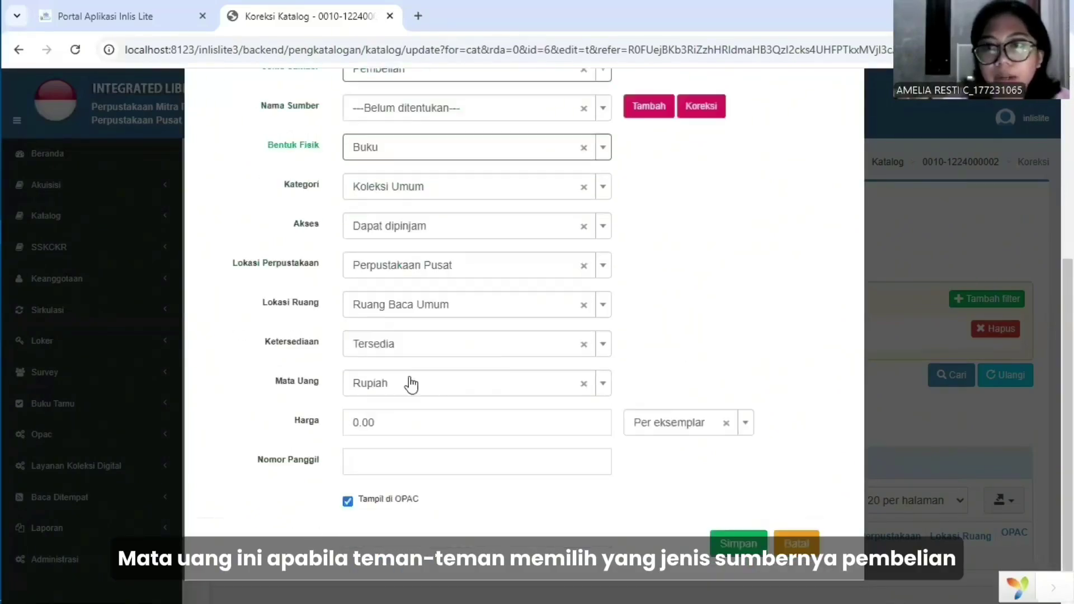
Set the price to 50,000.00 per copy and call number 636.082 RED b.
{"action": "left_click", "coordinate": [386, 417]}
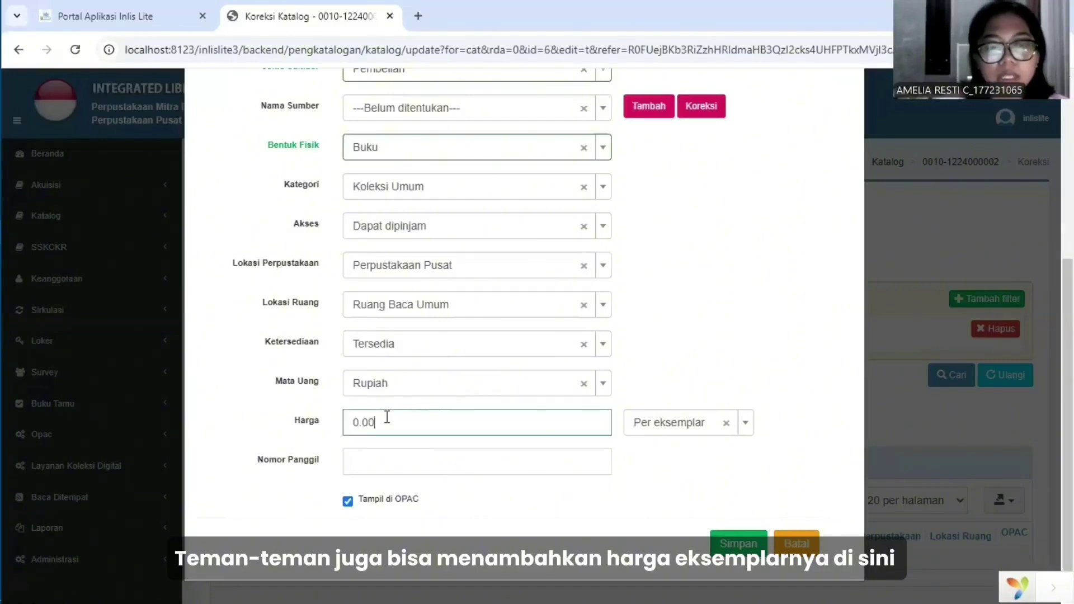
{"action": "type", "text": "50,000.00"}
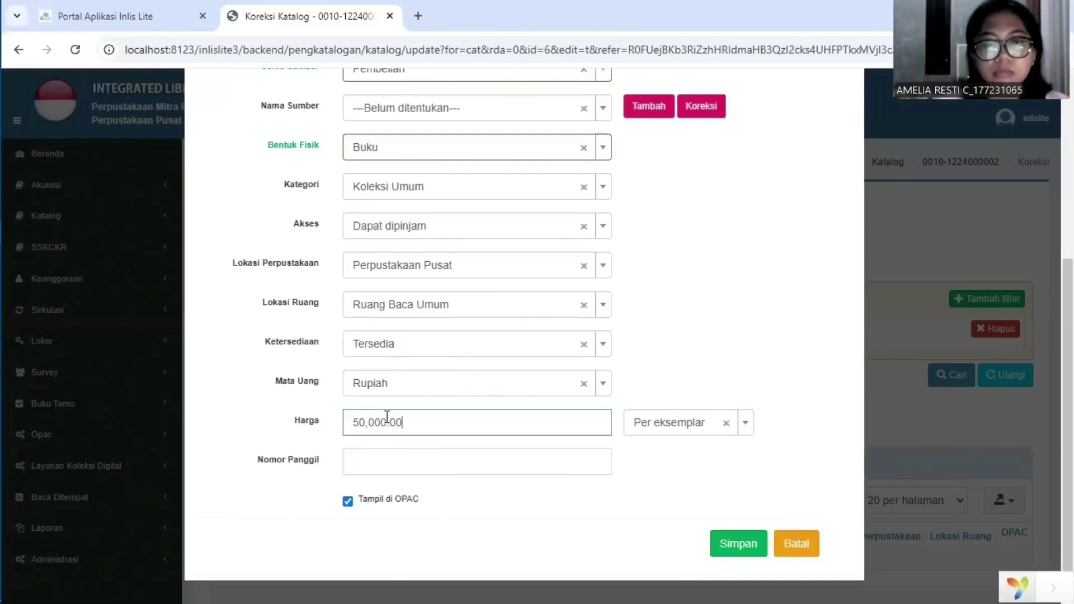
{"action": "left_click", "coordinate": [745, 423]}
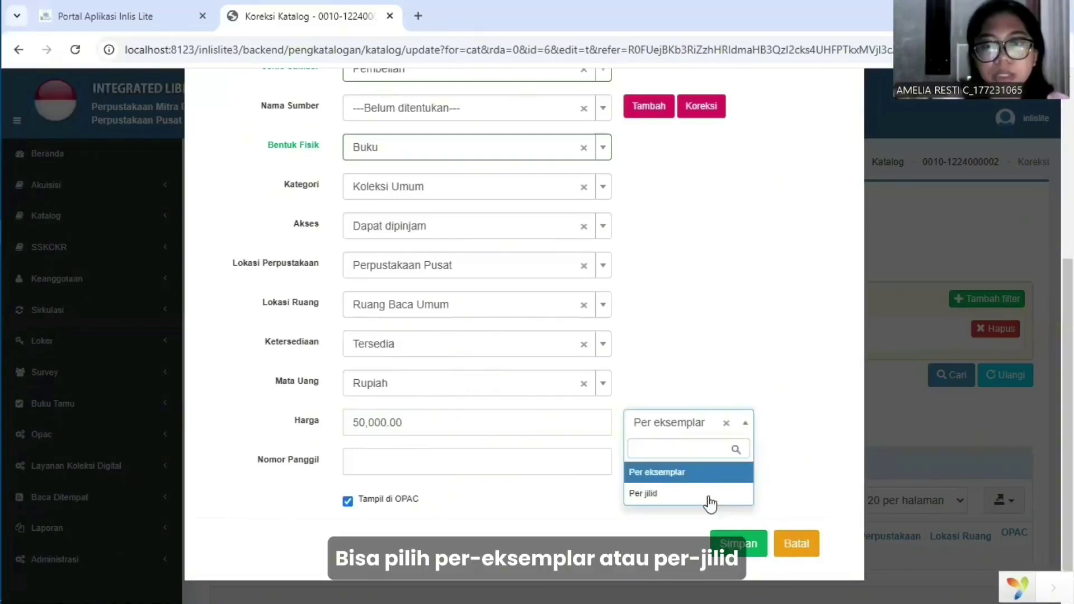
{"action": "left_click", "coordinate": [706, 482]}
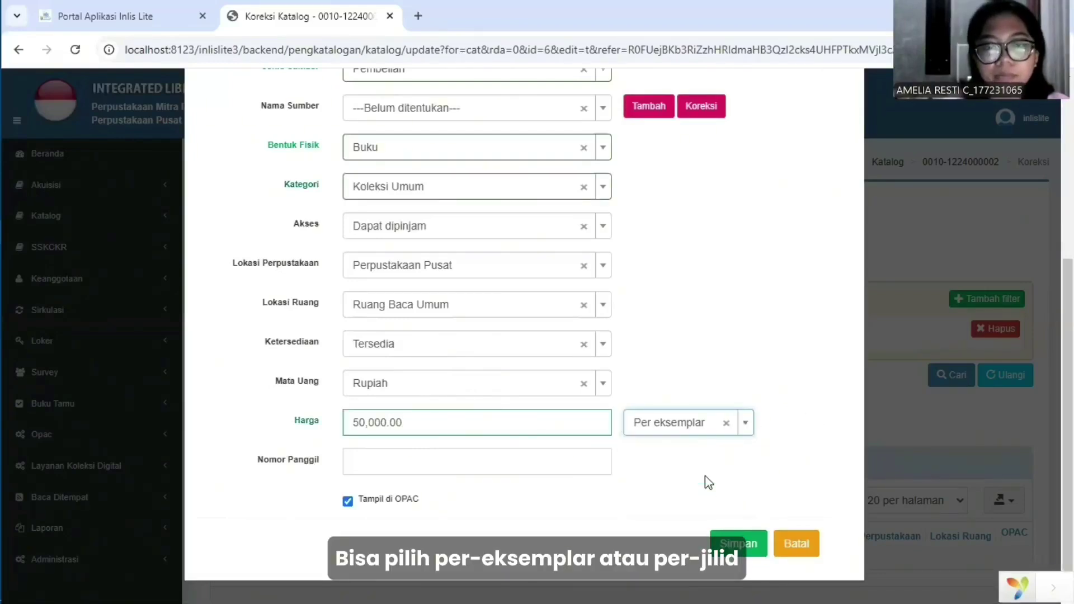
{"action": "left_click", "coordinate": [495, 462]}
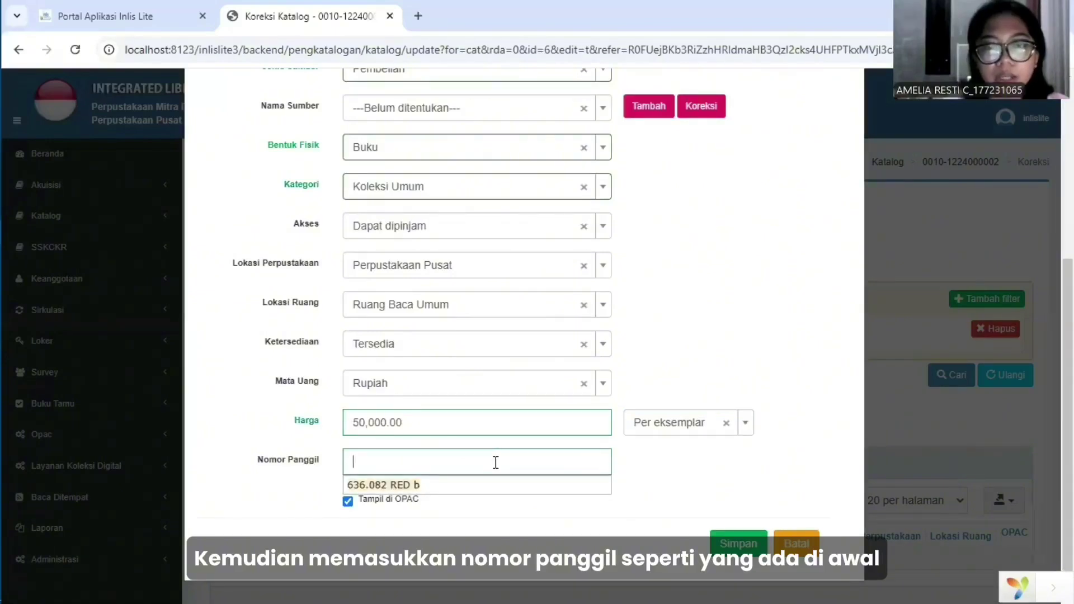
{"action": "left_click", "coordinate": [414, 486]}
{"action": "left_click", "coordinate": [544, 511]}
Save copy 0001/PB/2024 and check it in the Koleksi tab's Data Koleksi table.
{"action": "left_click", "coordinate": [733, 544]}
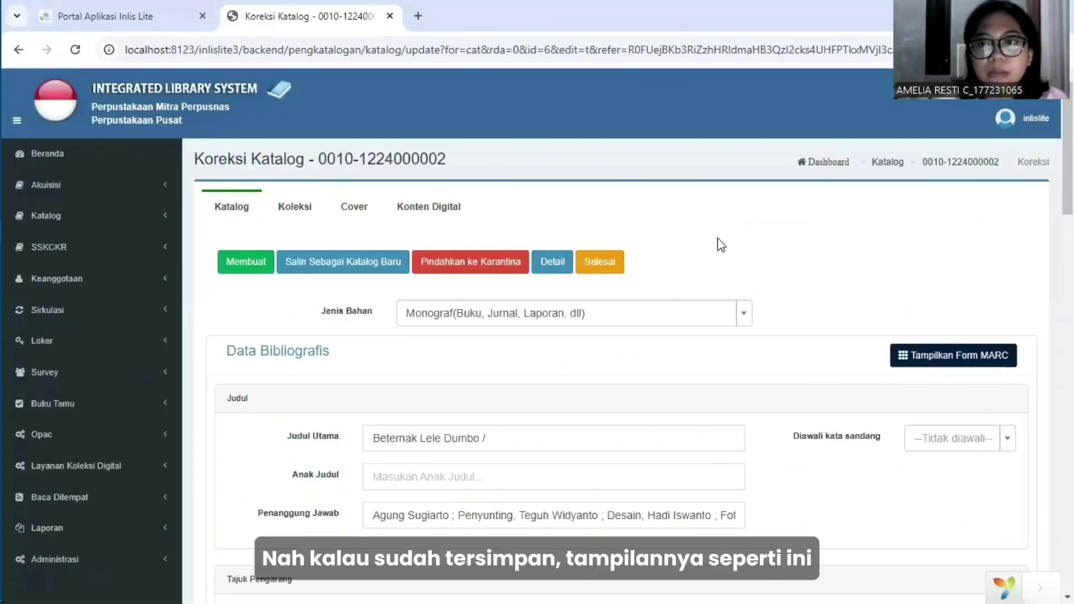
{"action": "scroll", "coordinate": [682, 259], "scroll_direction": "down", "scroll_amount": 2}
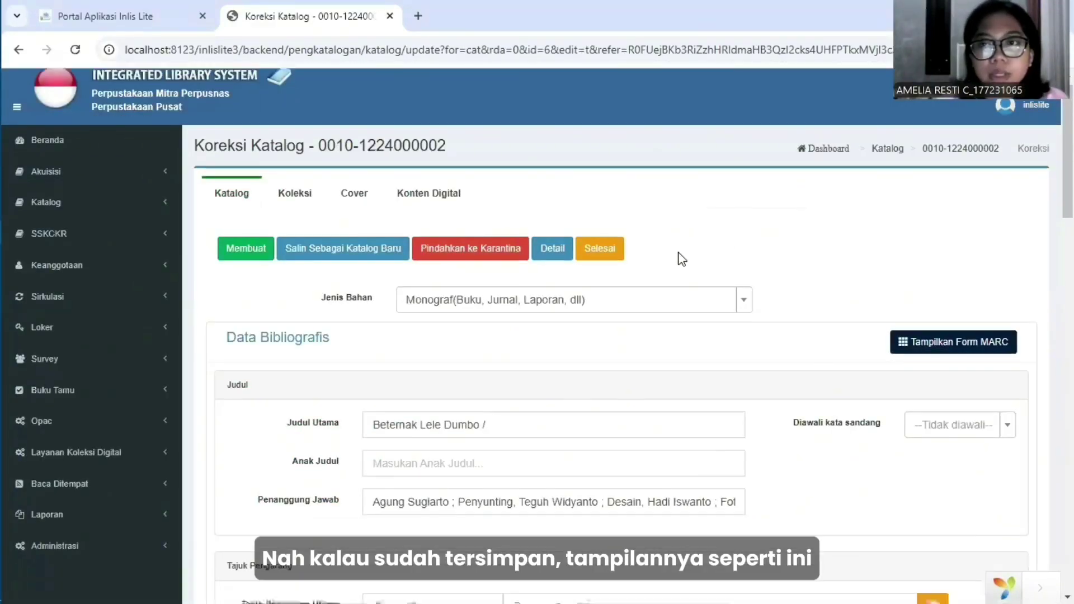
{"action": "left_click", "coordinate": [295, 142]}
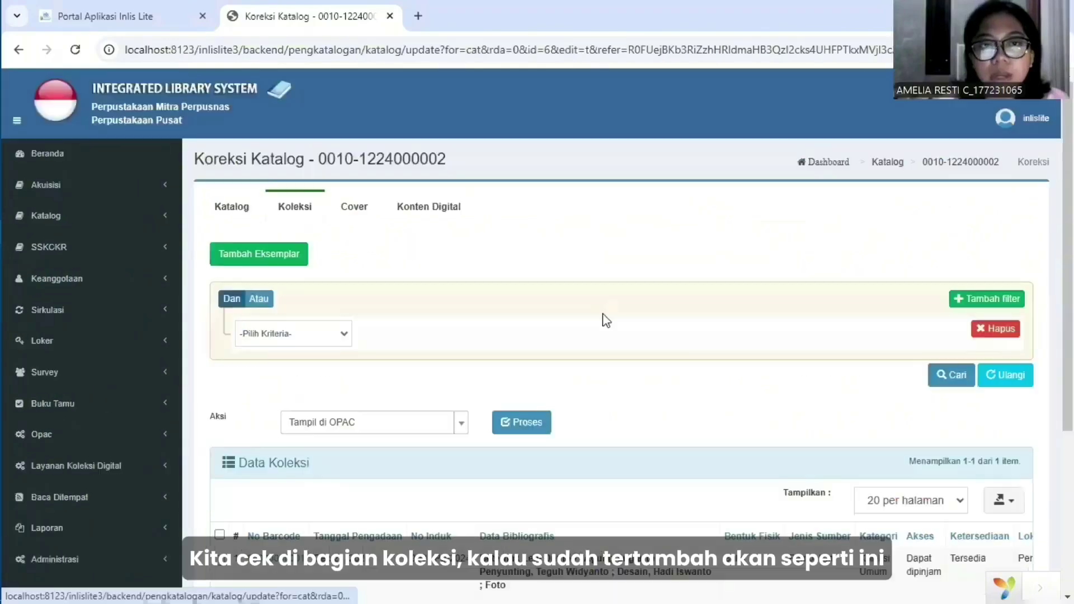
{"action": "scroll", "coordinate": [739, 383], "scroll_direction": "down", "scroll_amount": 3}
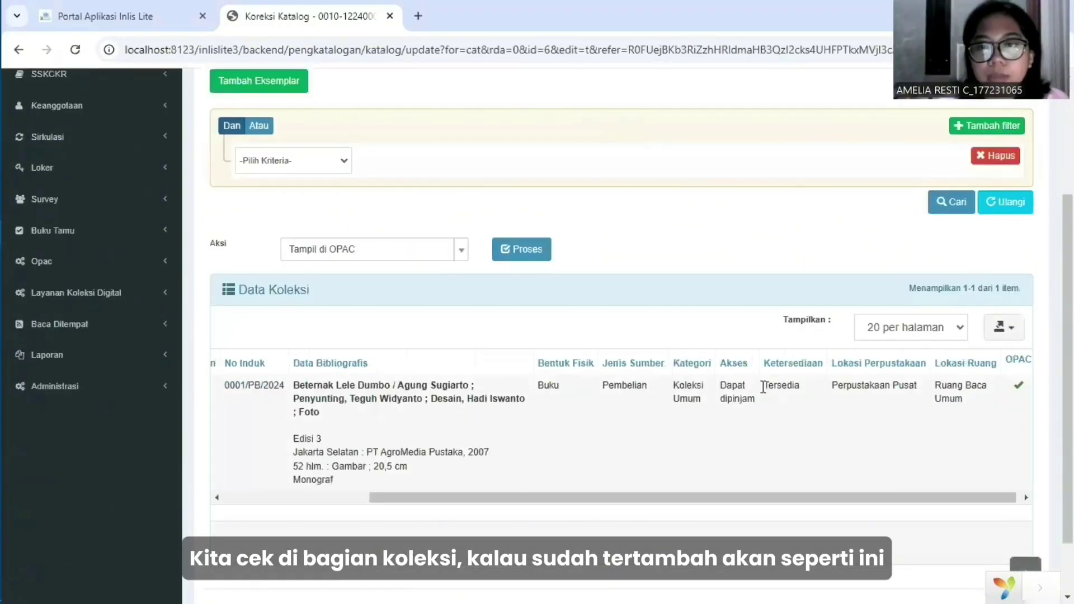
{"action": "scroll", "coordinate": [763, 388], "scroll_direction": "left", "scroll_amount": 3}
{"action": "scroll", "coordinate": [731, 316], "scroll_direction": "up", "scroll_amount": 3}
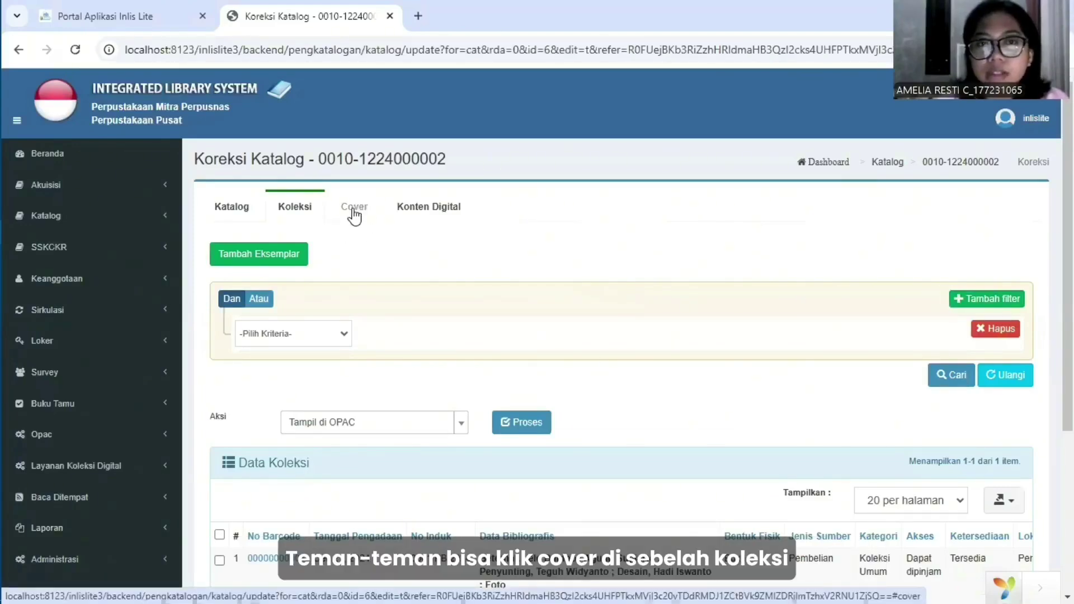
{"action": "left_click", "coordinate": [357, 210]}
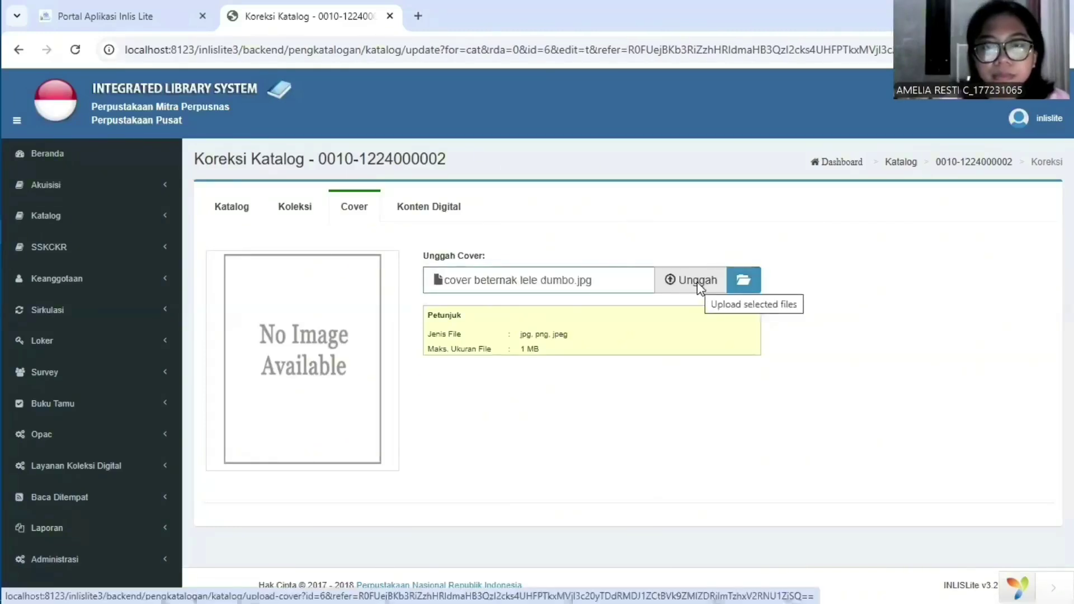
{"action": "left_click", "coordinate": [693, 281]}
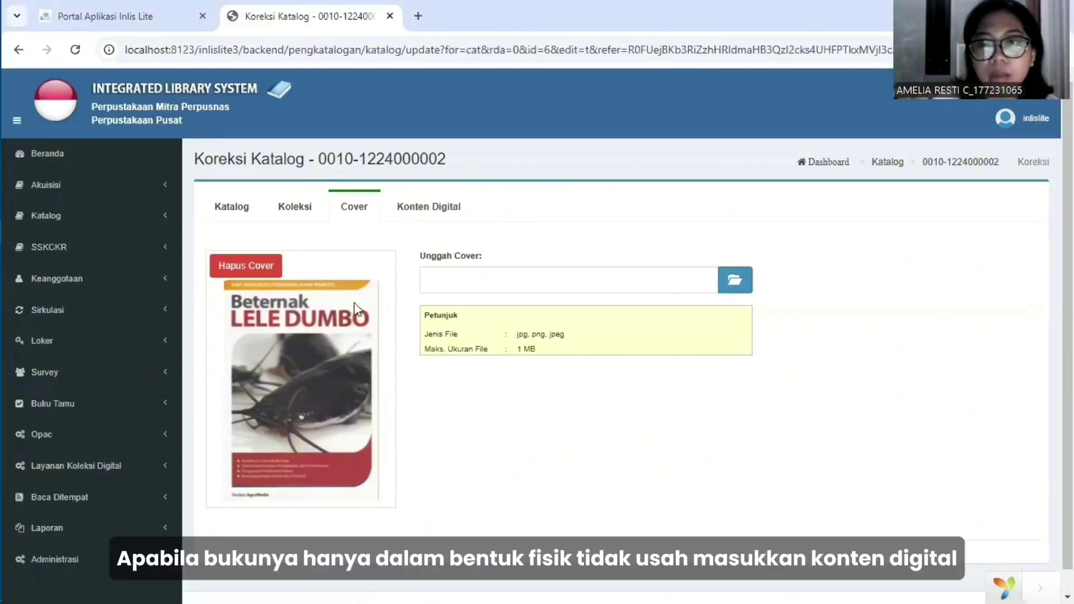
Attach the lele dumbo PDF as public digital content named Buku digital ternak lele.pdf.
{"action": "left_click", "coordinate": [430, 216]}
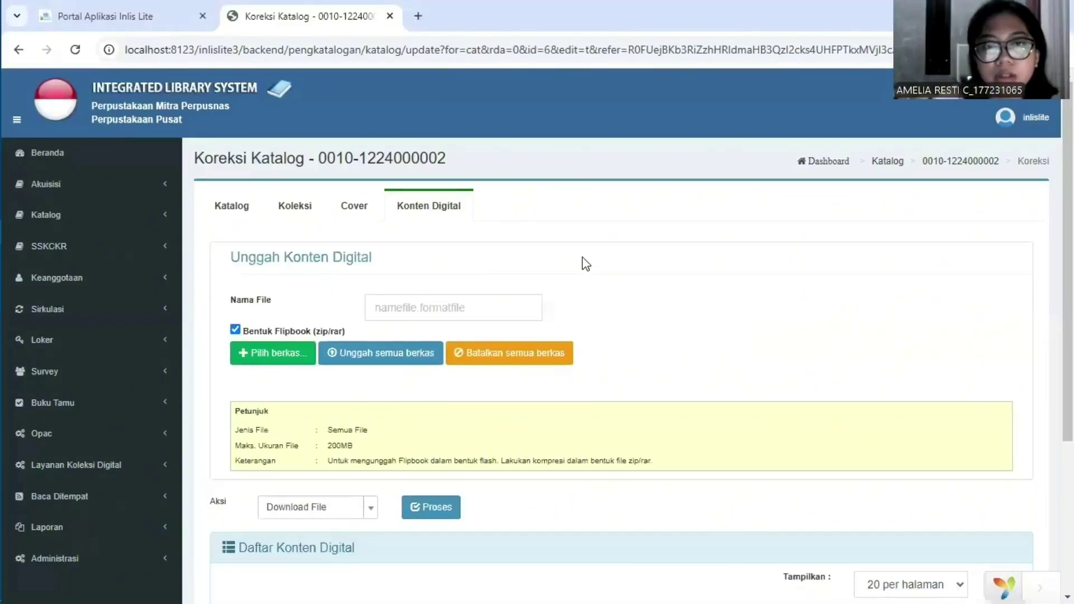
{"action": "left_click", "coordinate": [287, 369]}
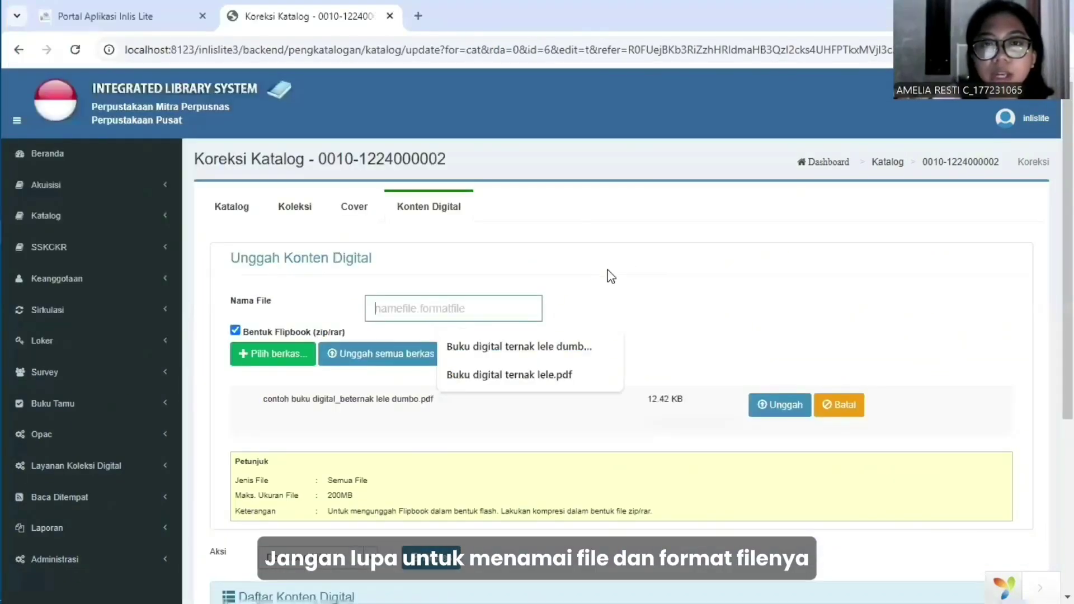
{"action": "left_click", "coordinate": [566, 346]}
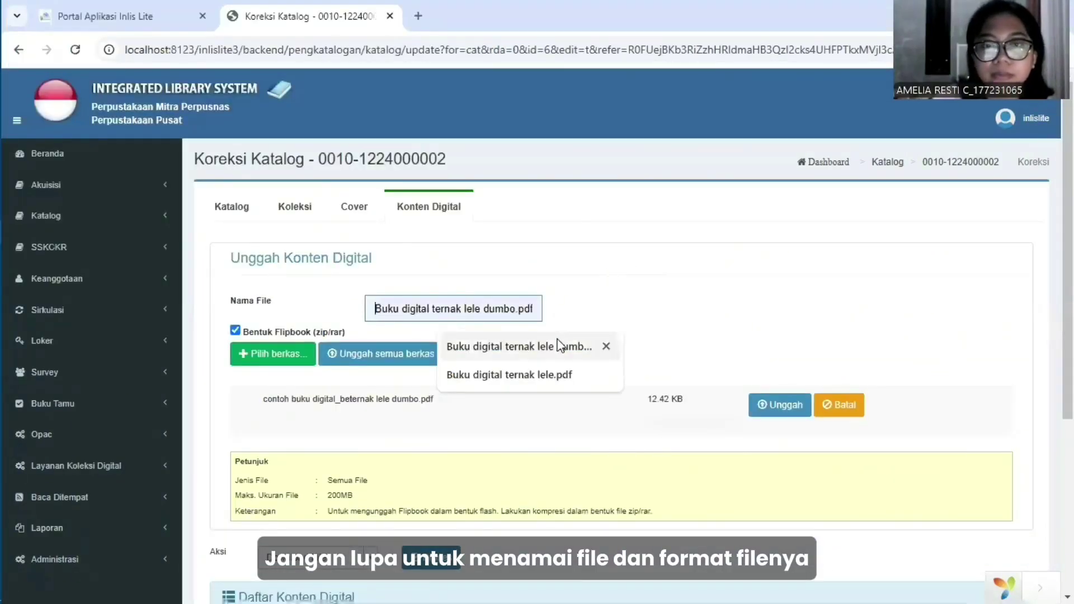
{"action": "left_click", "coordinate": [538, 374]}
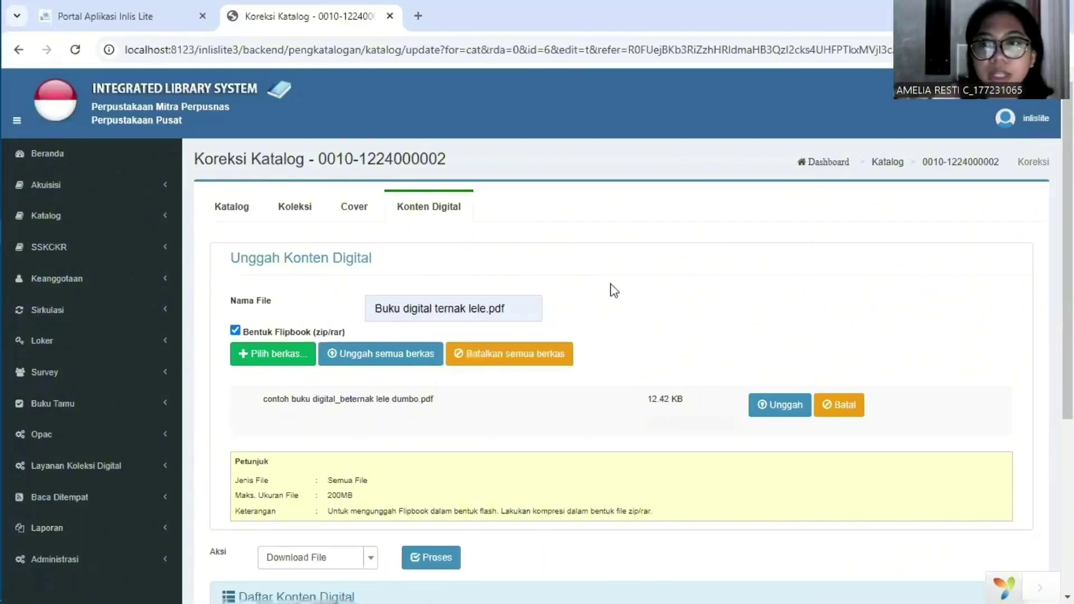
{"action": "left_click", "coordinate": [766, 402]}
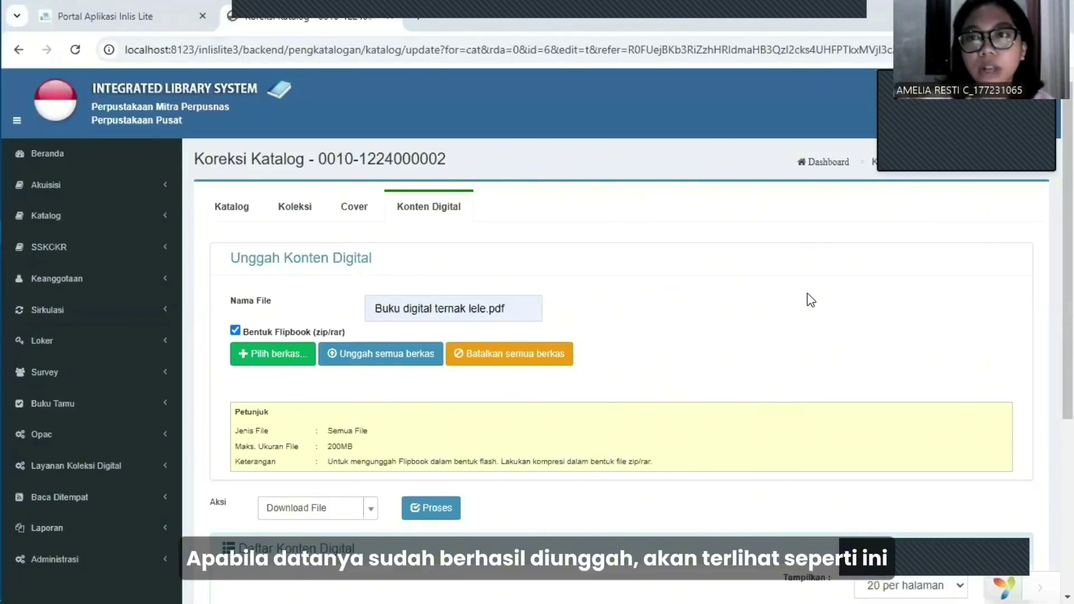
{"action": "scroll", "coordinate": [807, 293], "scroll_direction": "down", "scroll_amount": 5}
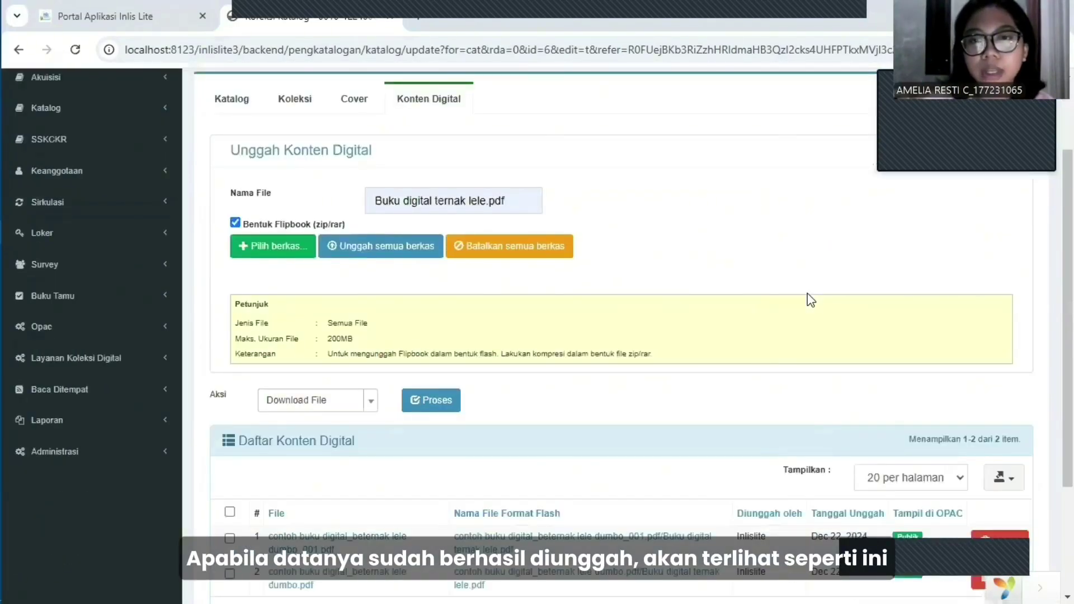
{"action": "scroll", "coordinate": [727, 312], "scroll_direction": "up", "scroll_amount": 1}
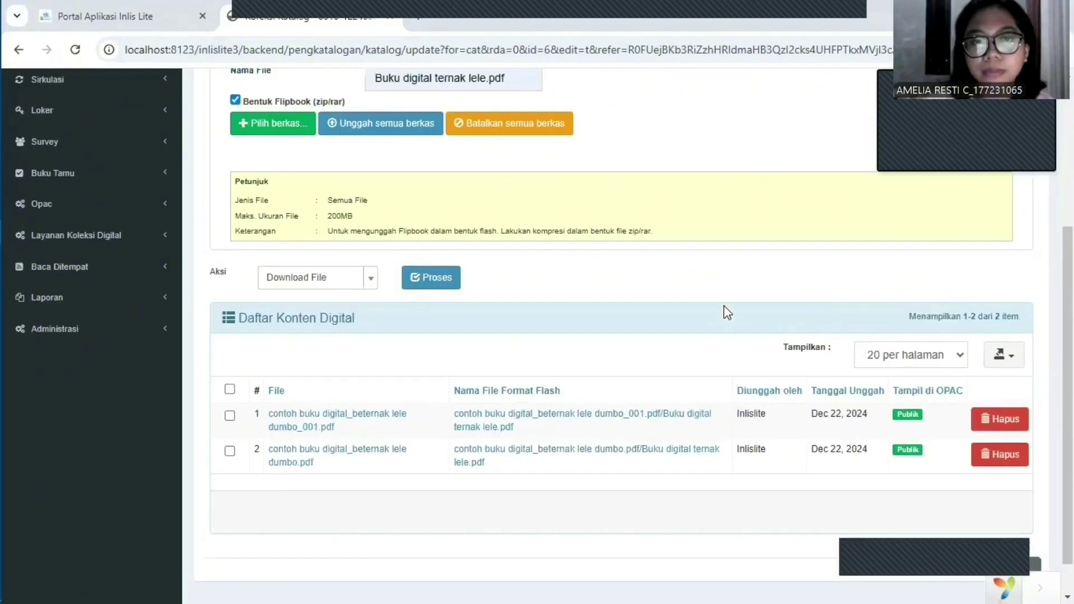
{"action": "scroll", "coordinate": [727, 312], "scroll_direction": "up", "scroll_amount": 1}
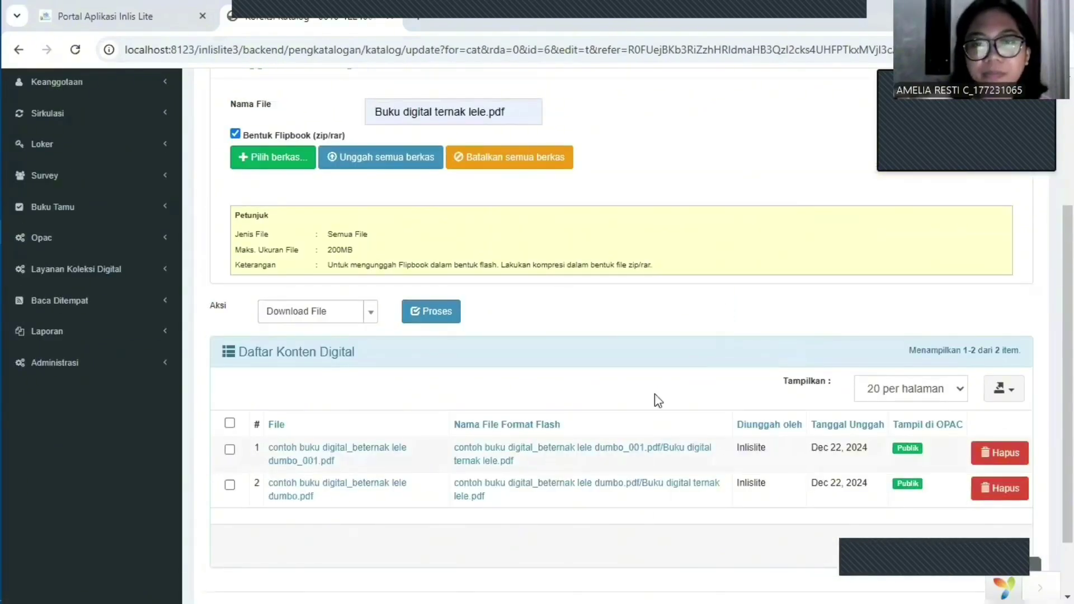
{"action": "scroll", "coordinate": [655, 395], "scroll_direction": "up", "scroll_amount": 5}
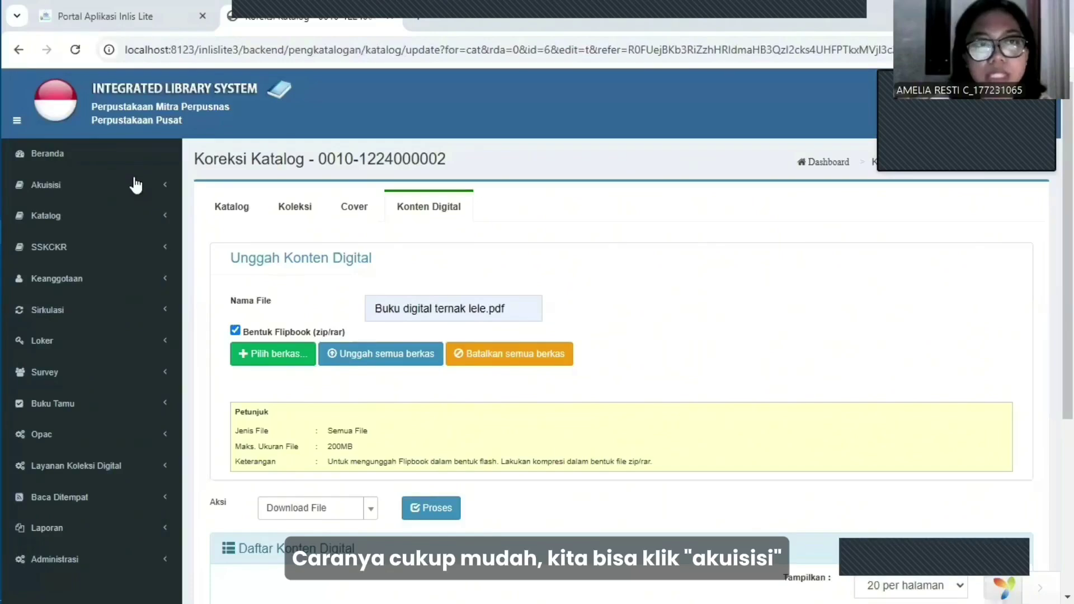
Mark the Beternak Lele Dumbo copy in the collection list and choose to print labels.
{"action": "left_click", "coordinate": [134, 187]}
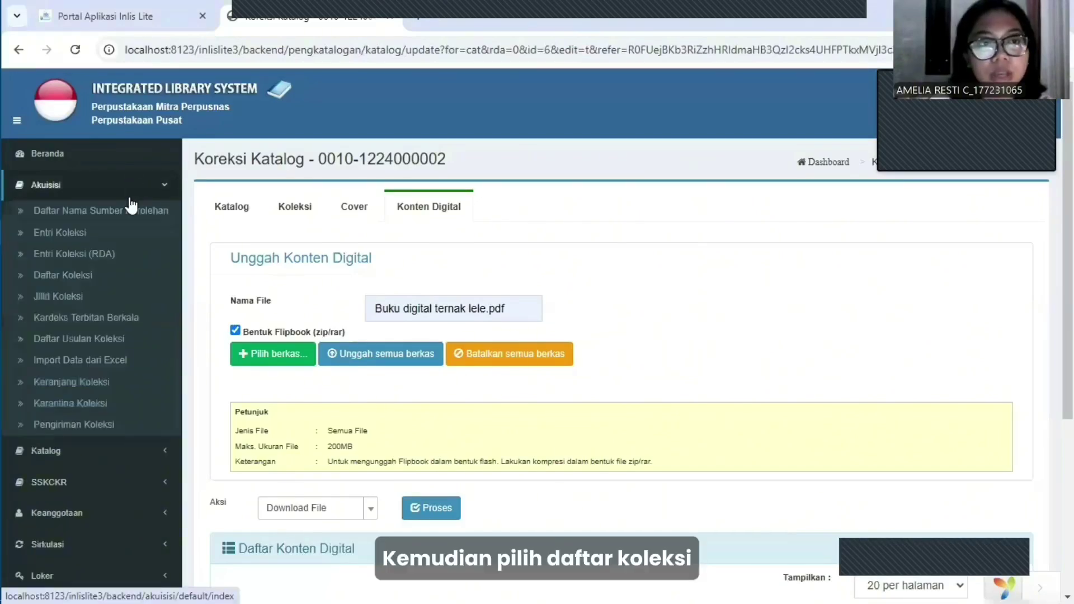
{"action": "left_click", "coordinate": [63, 275]}
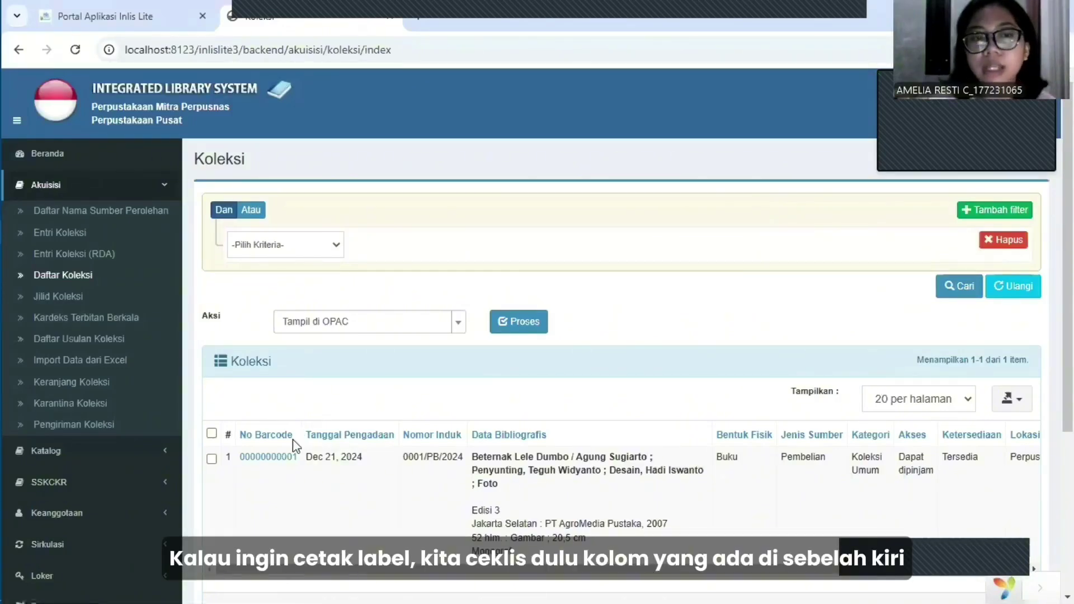
{"action": "left_click", "coordinate": [211, 460]}
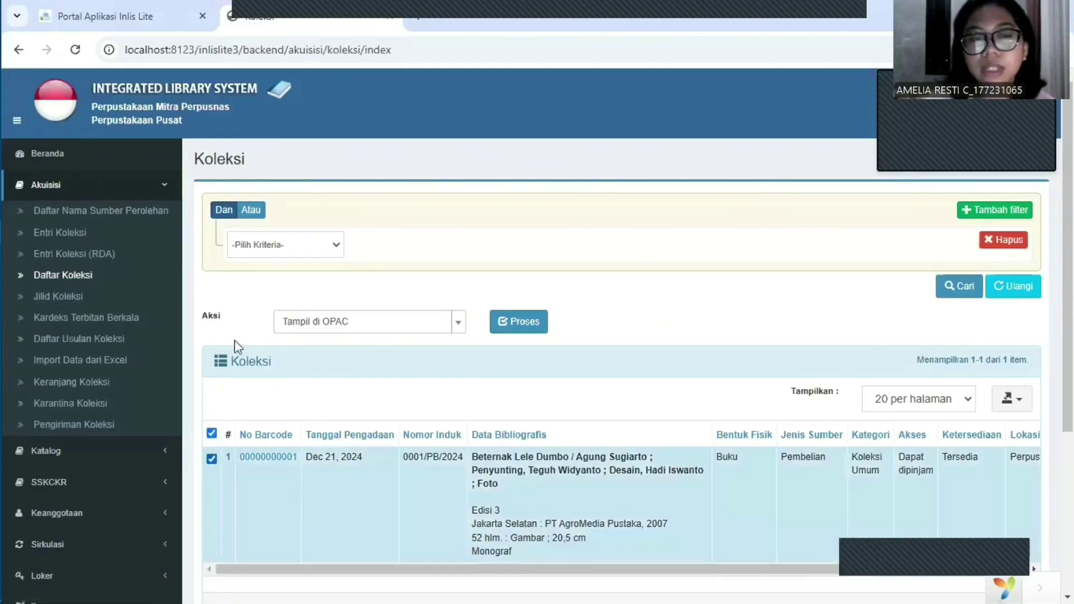
{"action": "left_click", "coordinate": [463, 335]}
{"action": "scroll", "coordinate": [391, 431], "scroll_direction": "down", "scroll_amount": 3}
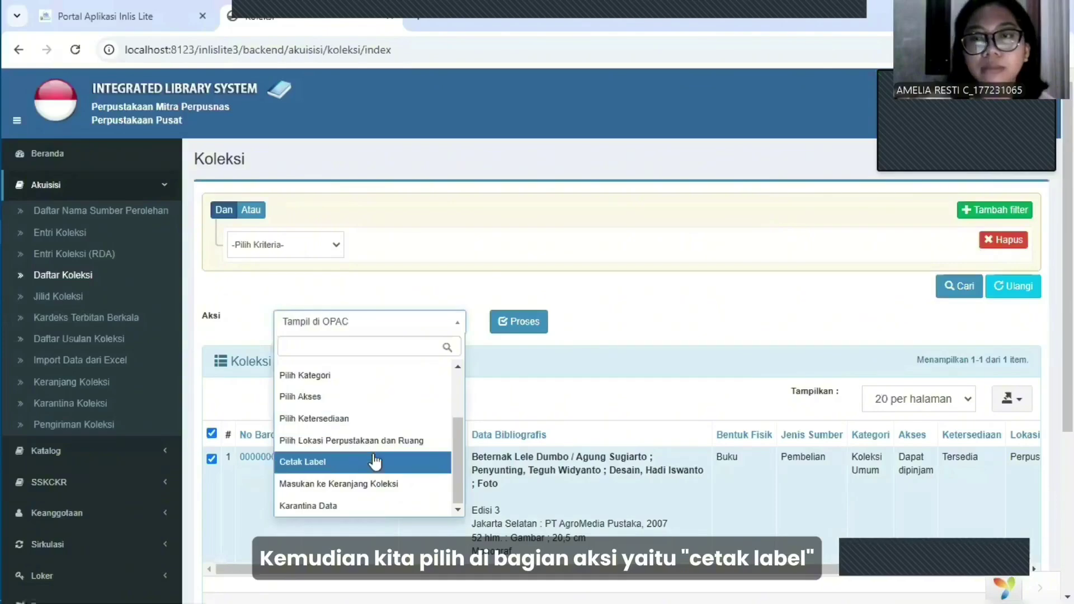
{"action": "left_click", "coordinate": [374, 462]}
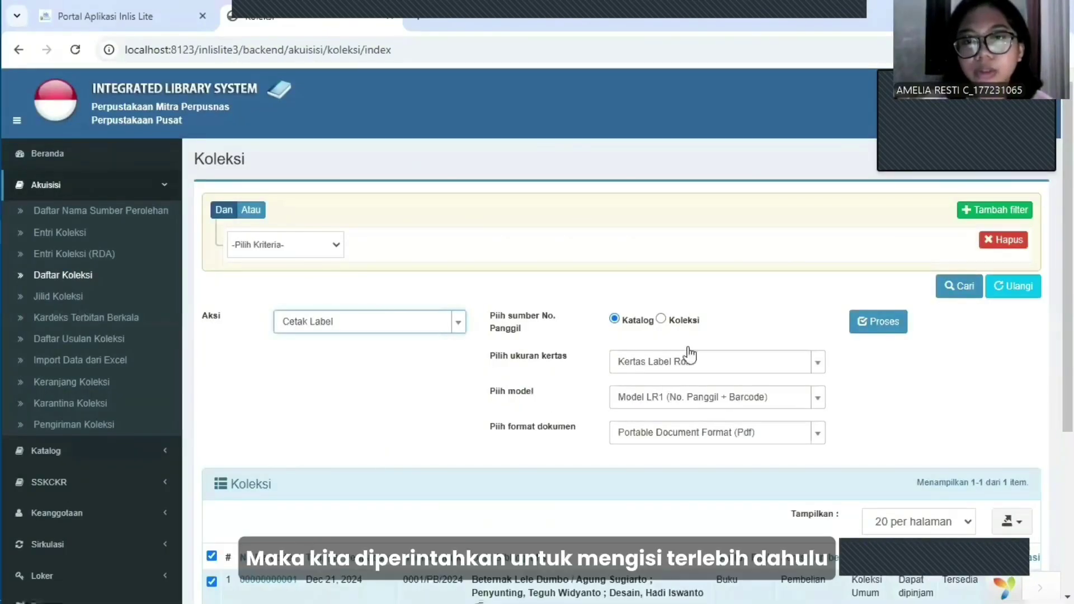
{"action": "scroll", "coordinate": [689, 354], "scroll_direction": "down", "scroll_amount": 1}
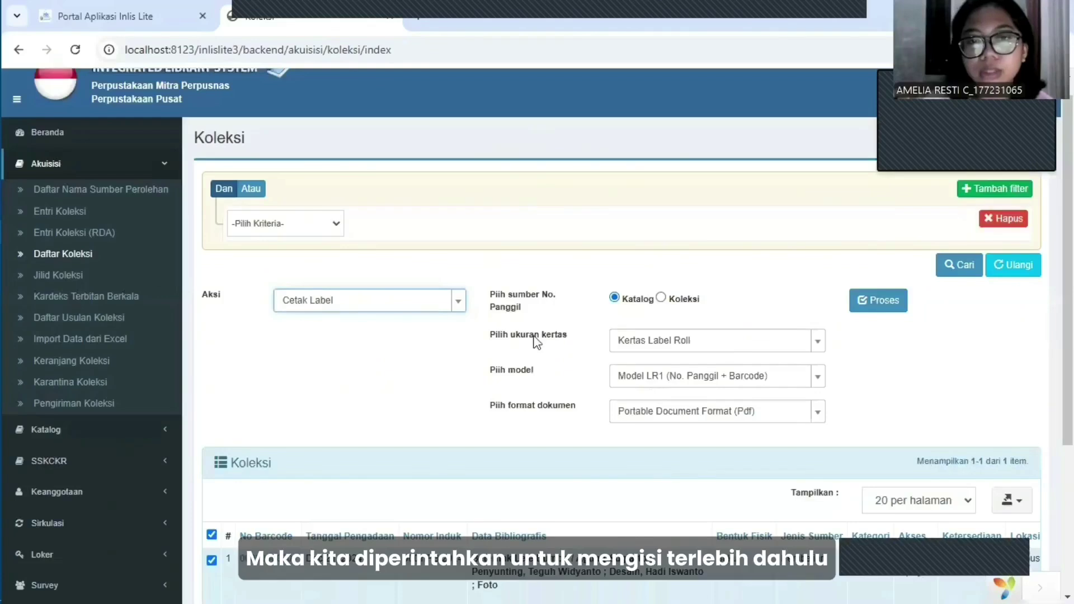
Generate labels from the copy's call numbers on Kertas A4, model A4-6, as PDF.
{"action": "left_click", "coordinate": [661, 299]}
{"action": "left_click", "coordinate": [813, 343]}
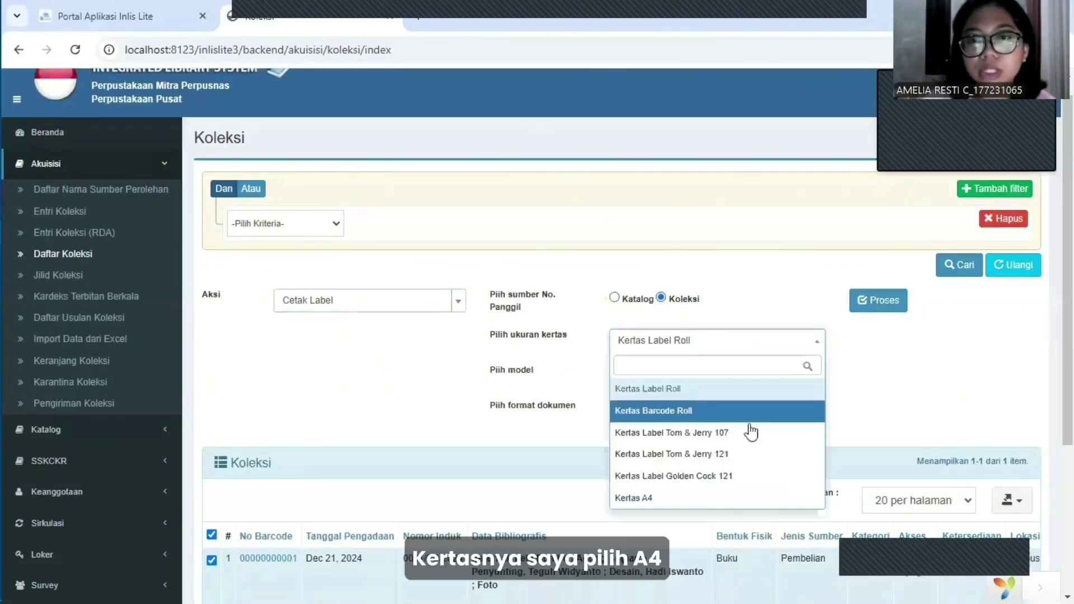
{"action": "left_click", "coordinate": [709, 496]}
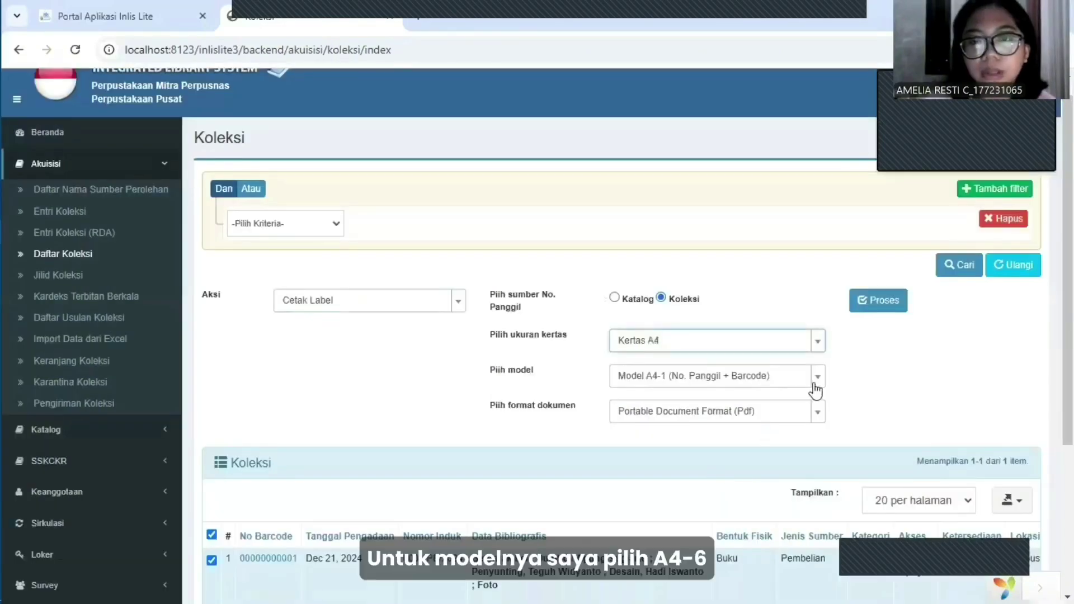
{"action": "left_click", "coordinate": [812, 381]}
{"action": "scroll", "coordinate": [732, 508], "scroll_direction": "down", "scroll_amount": 2}
{"action": "scroll", "coordinate": [719, 478], "scroll_direction": "up", "scroll_amount": 2}
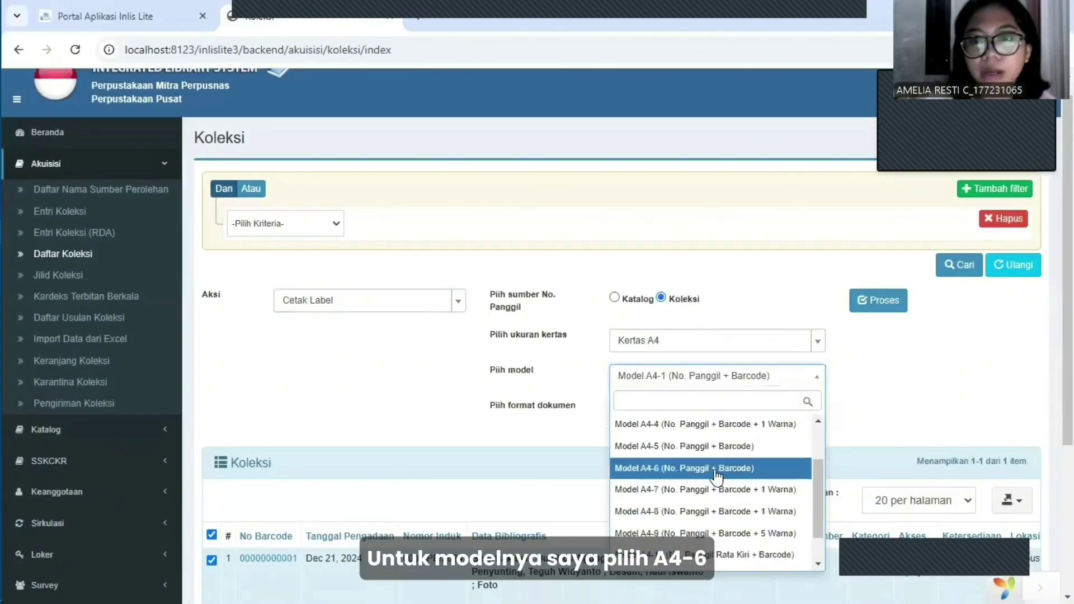
{"action": "left_click", "coordinate": [717, 474]}
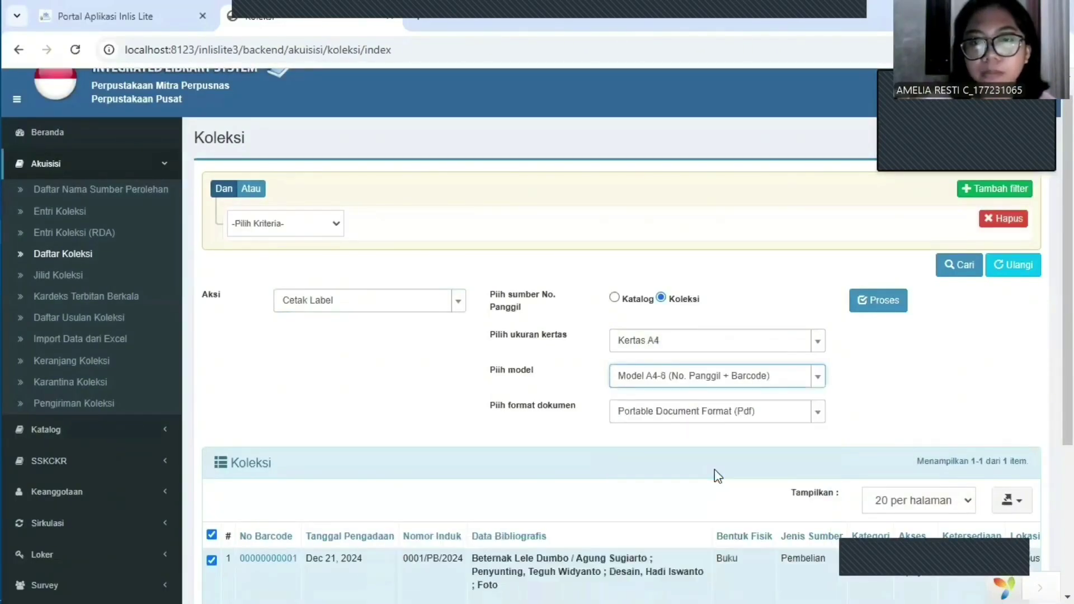
{"action": "left_click", "coordinate": [816, 416]}
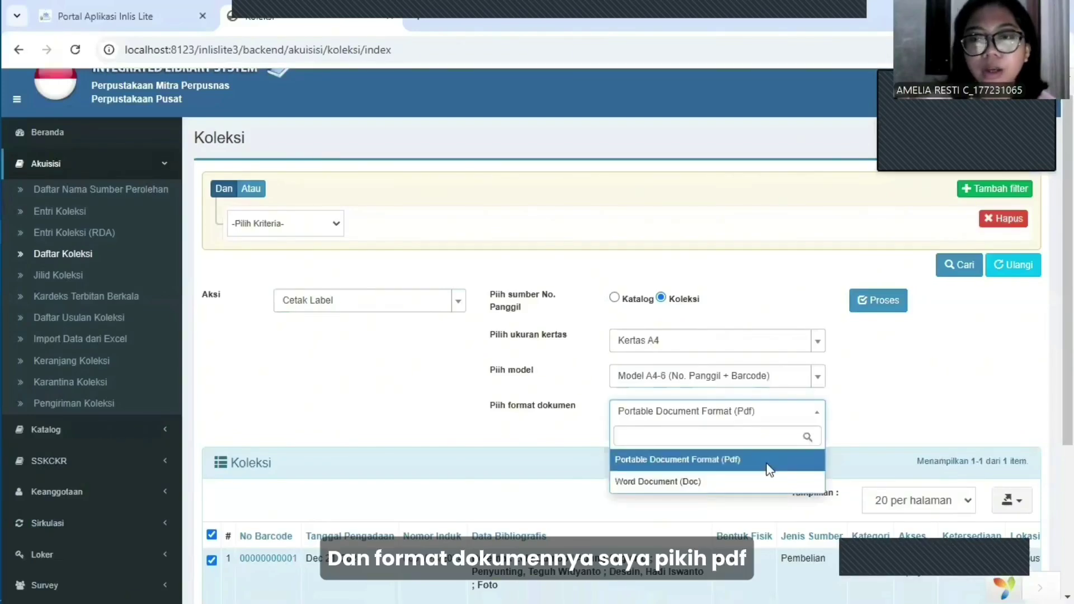
{"action": "left_click", "coordinate": [768, 471]}
{"action": "left_click", "coordinate": [870, 300]}
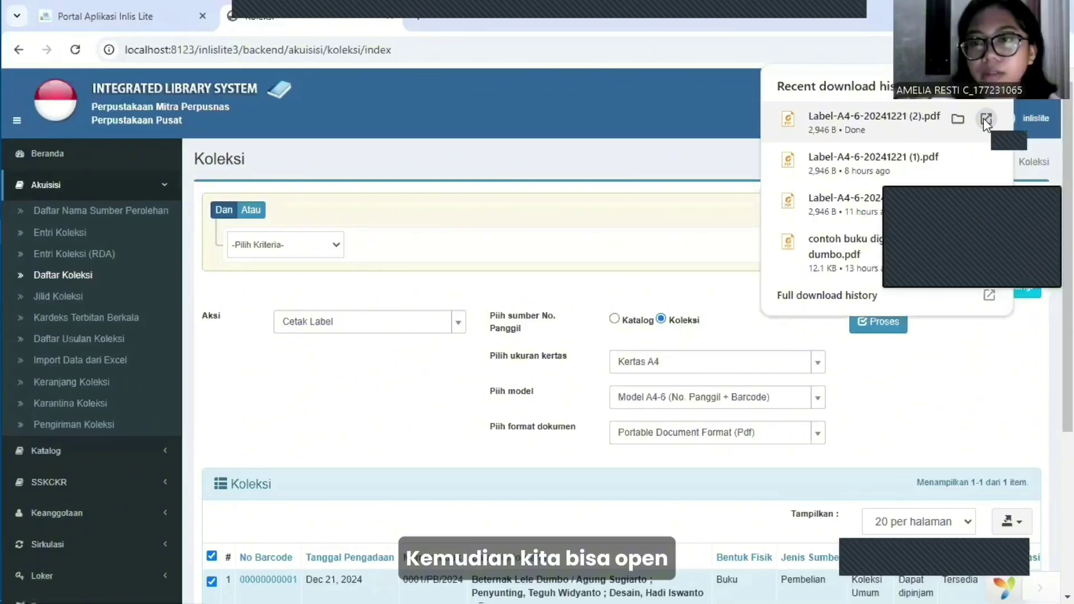
{"action": "left_click", "coordinate": [986, 119]}
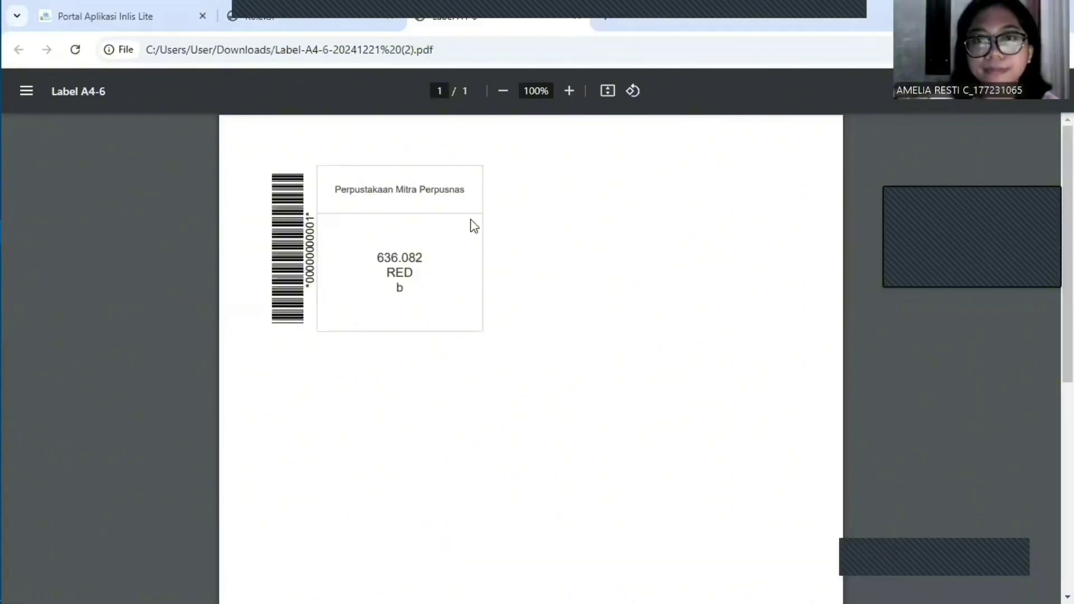
{"action": "left_click", "coordinate": [577, 17]}
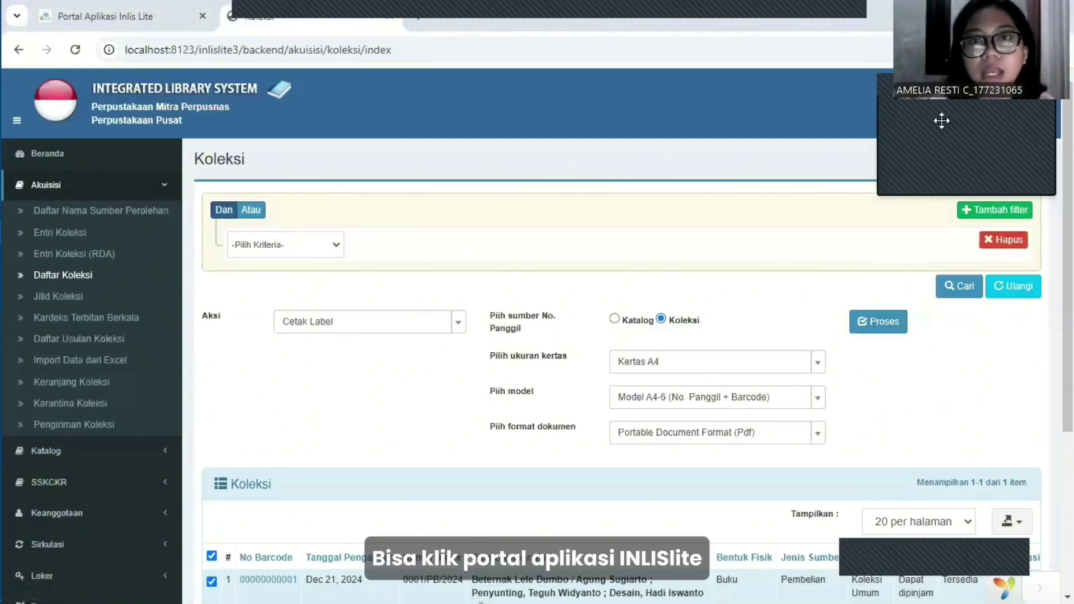
Open the OPAC from the Inlis Lite portal and browse the Beternak Lele Dumbo record's details.
{"action": "left_click", "coordinate": [130, 15]}
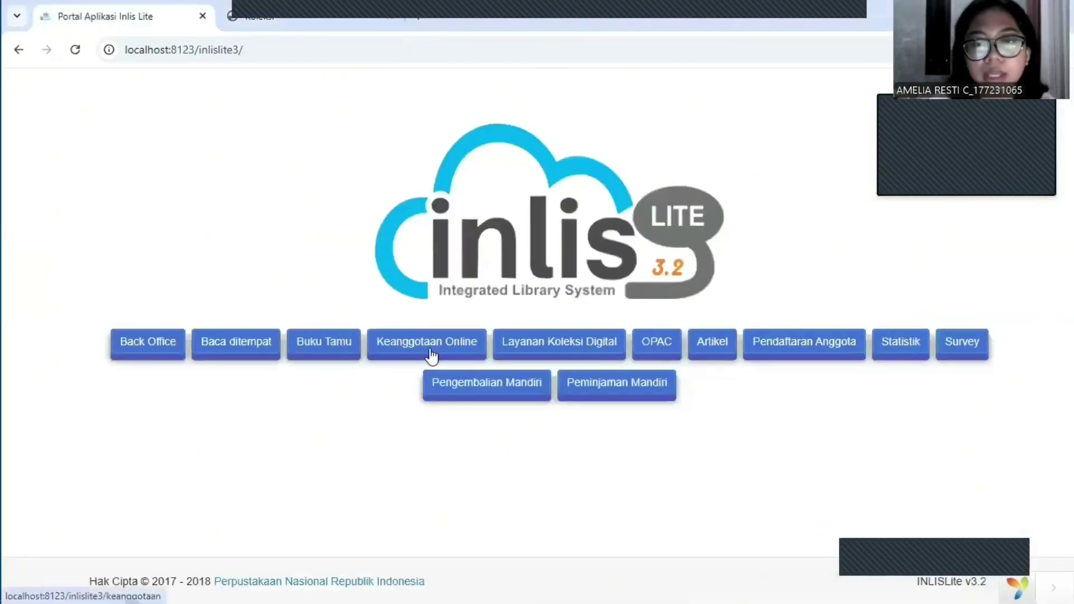
{"action": "left_click", "coordinate": [658, 345]}
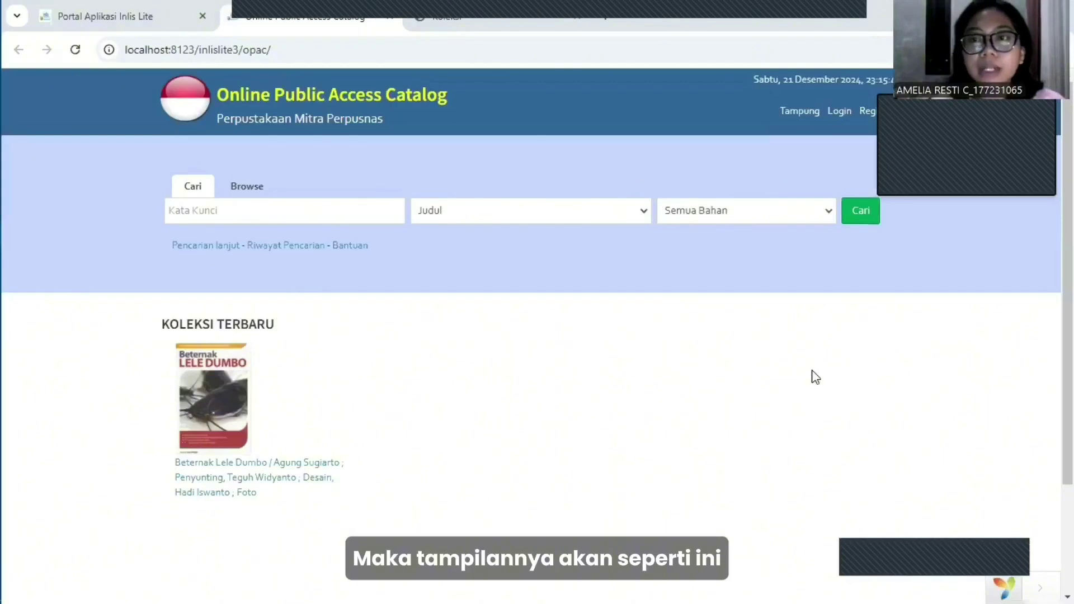
{"action": "scroll", "coordinate": [422, 326], "scroll_direction": "down", "scroll_amount": 1}
{"action": "scroll", "coordinate": [425, 329], "scroll_direction": "up", "scroll_amount": 1}
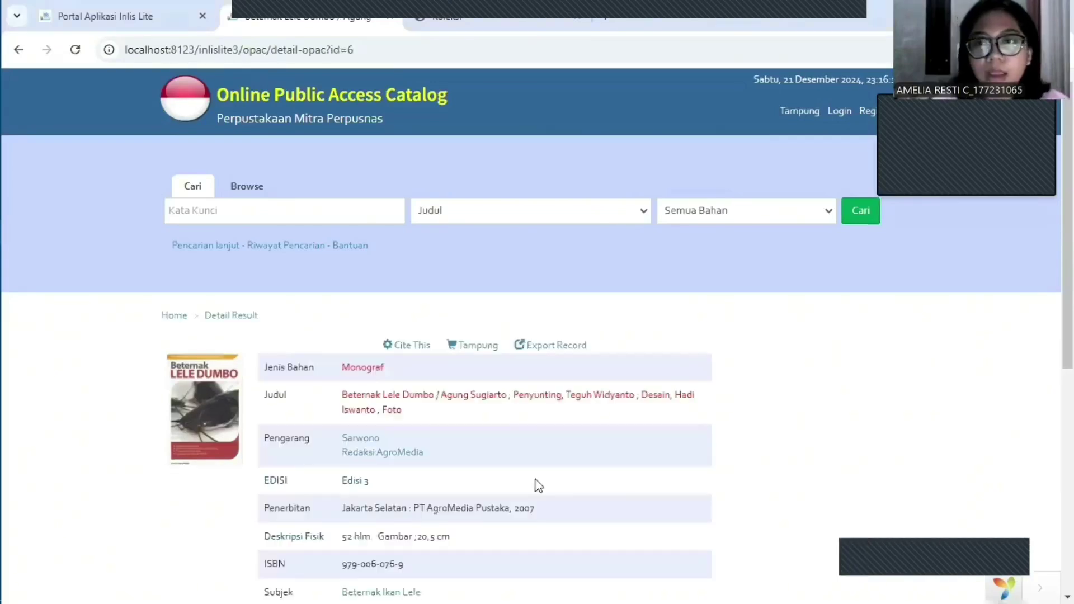
{"action": "scroll", "coordinate": [538, 484], "scroll_direction": "down", "scroll_amount": 1}
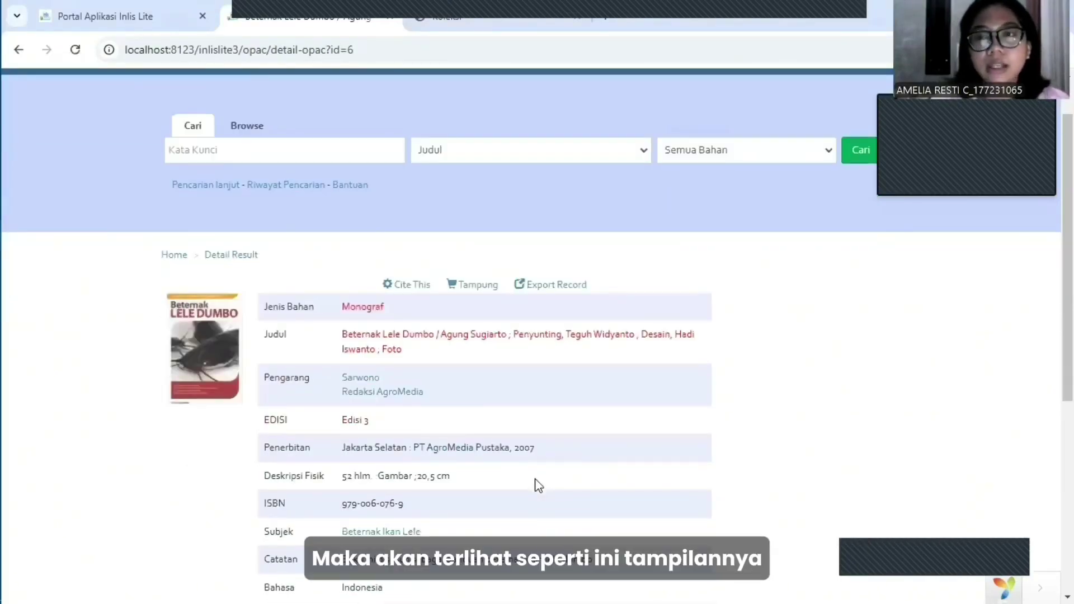
{"action": "scroll", "coordinate": [538, 485], "scroll_direction": "down", "scroll_amount": 3}
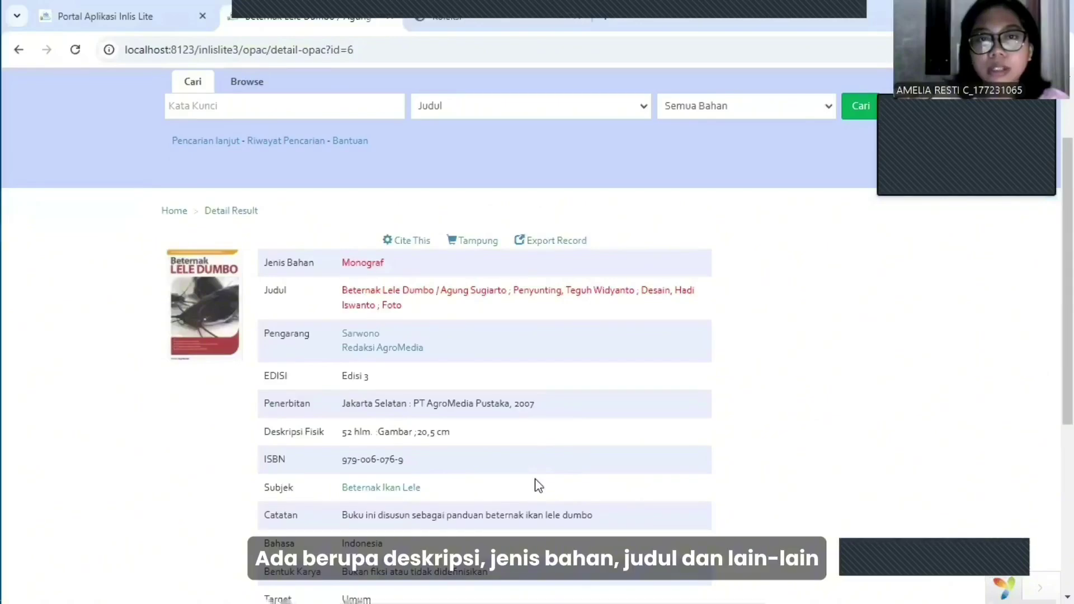
{"action": "scroll", "coordinate": [378, 240], "scroll_direction": "down", "scroll_amount": 1}
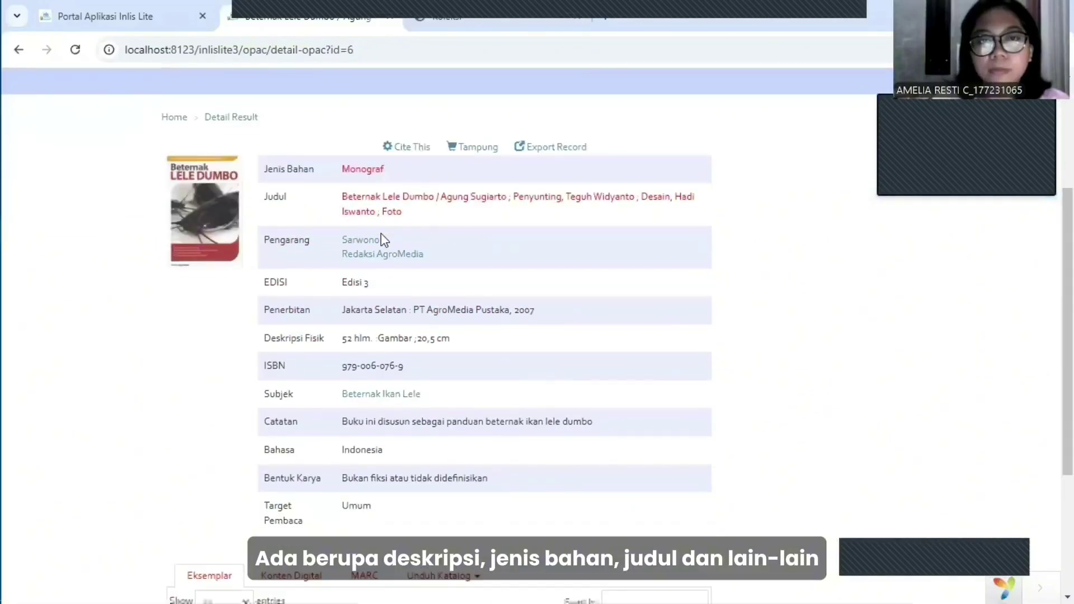
{"action": "scroll", "coordinate": [377, 279], "scroll_direction": "down", "scroll_amount": 4}
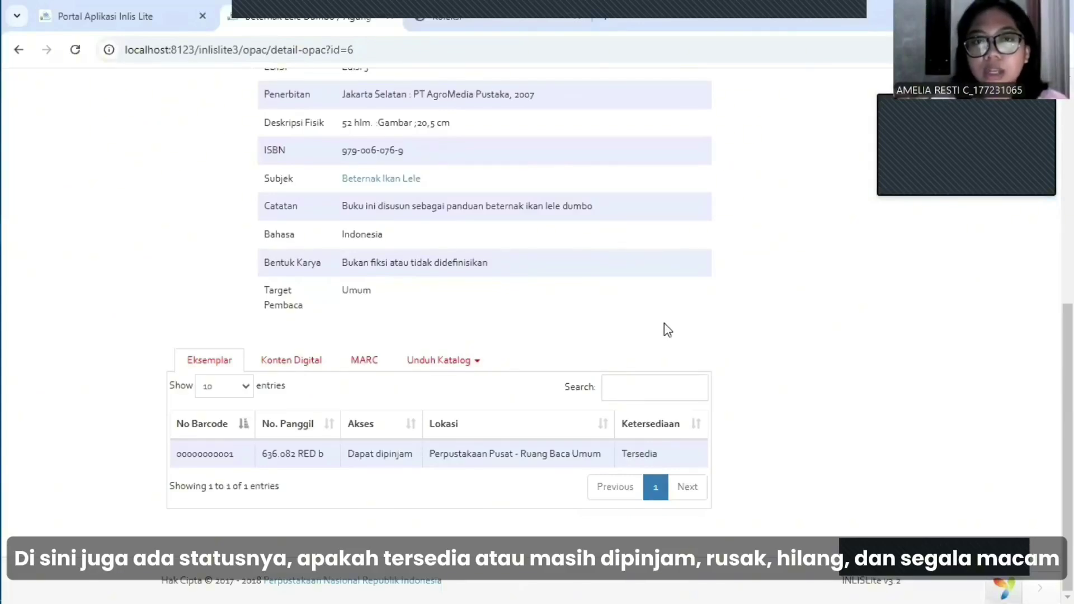
{"action": "scroll", "coordinate": [664, 324], "scroll_direction": "up", "scroll_amount": 2}
{"action": "scroll", "coordinate": [663, 323], "scroll_direction": "up", "scroll_amount": 5}
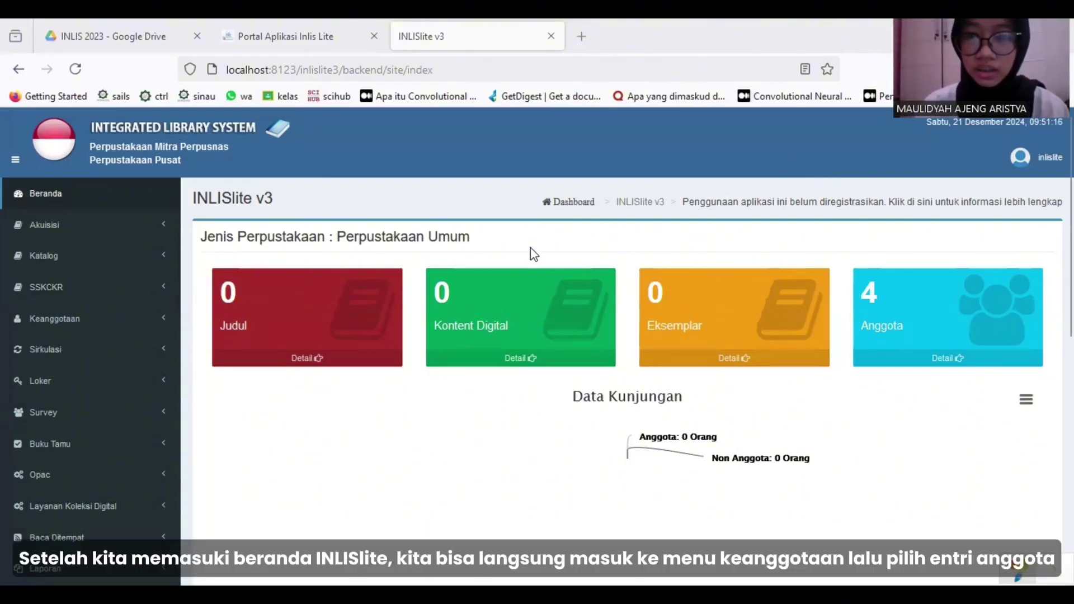
Open Keanggotaan > Entri Anggota and look over the blank Tambah Anggota form.
{"action": "left_click", "coordinate": [150, 324]}
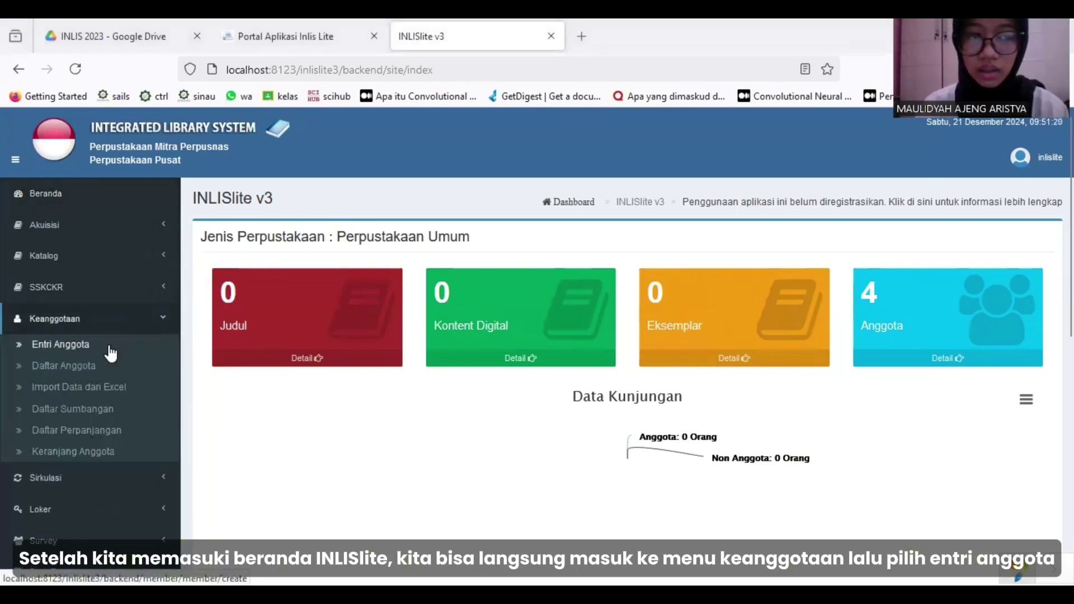
{"action": "left_click", "coordinate": [102, 346]}
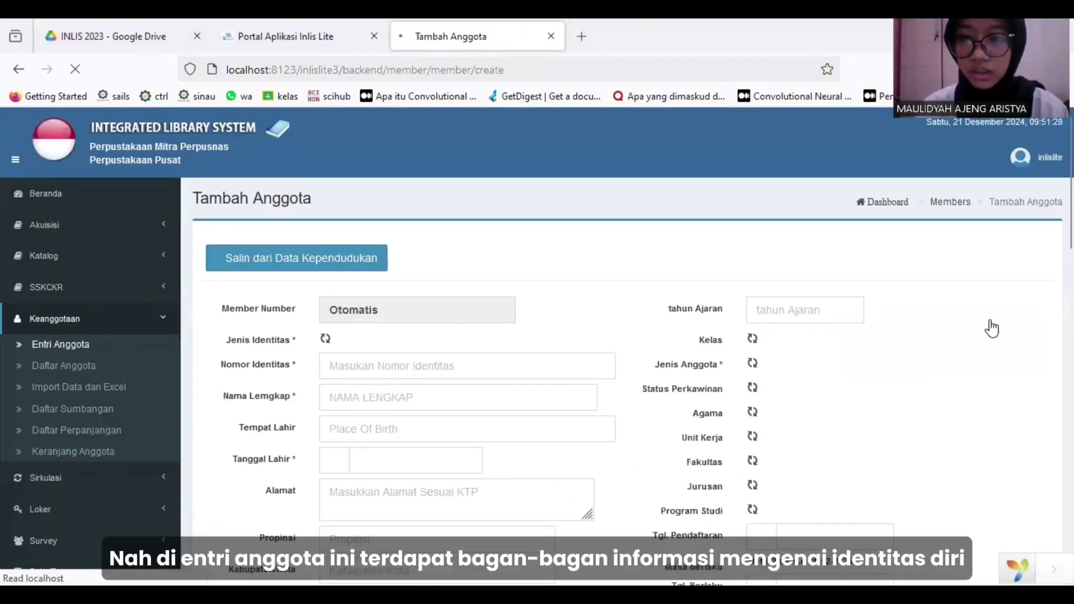
{"action": "scroll", "coordinate": [991, 328], "scroll_direction": "down", "scroll_amount": 2}
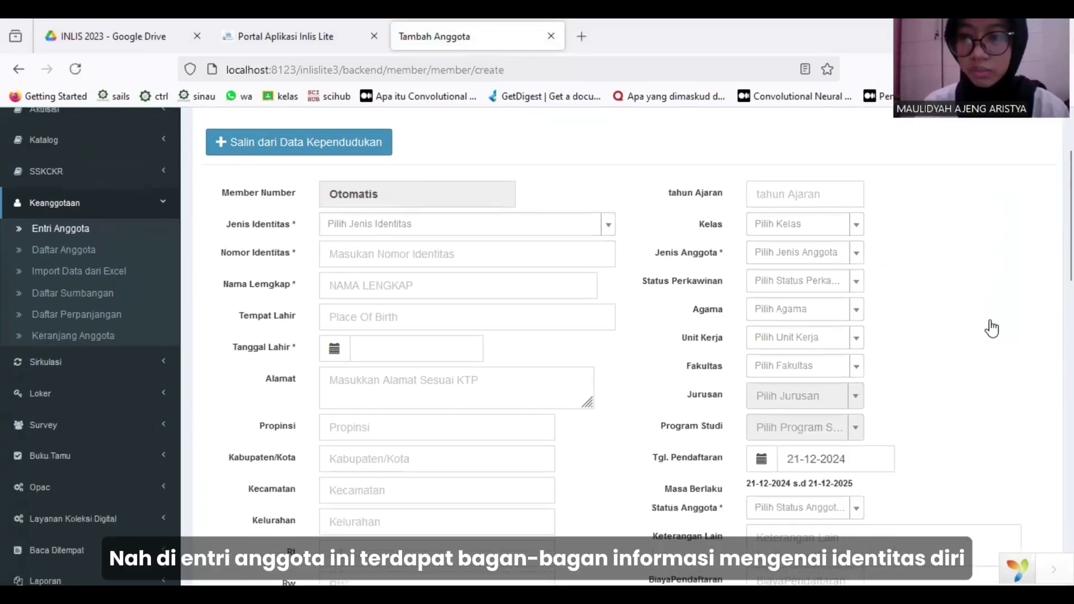
{"action": "scroll", "coordinate": [991, 328], "scroll_direction": "down", "scroll_amount": 1}
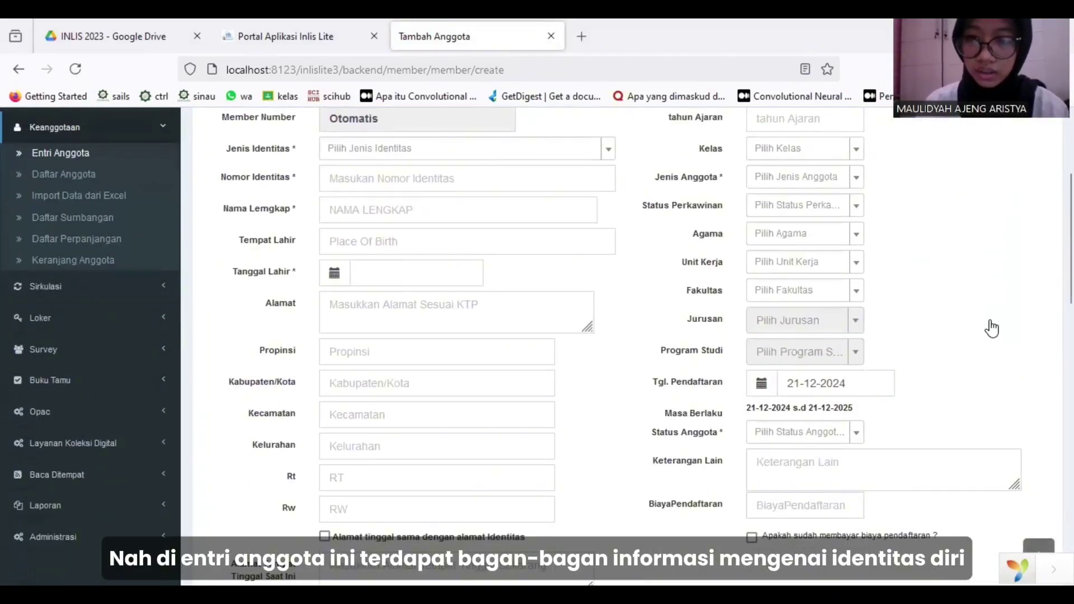
{"action": "scroll", "coordinate": [991, 328], "scroll_direction": "up", "scroll_amount": 3}
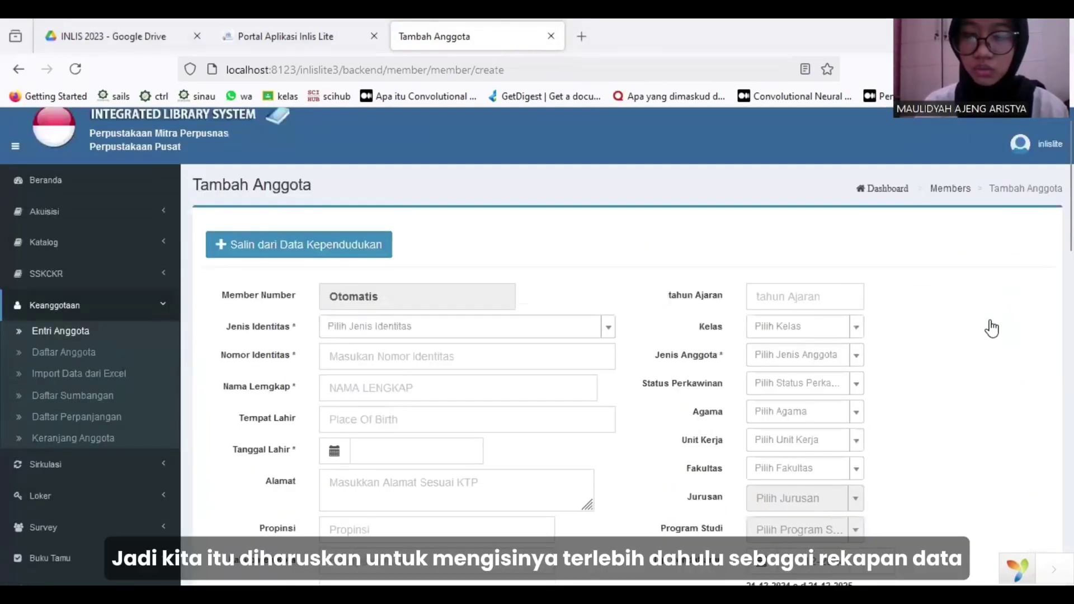
{"action": "scroll", "coordinate": [992, 328], "scroll_direction": "down", "scroll_amount": 1}
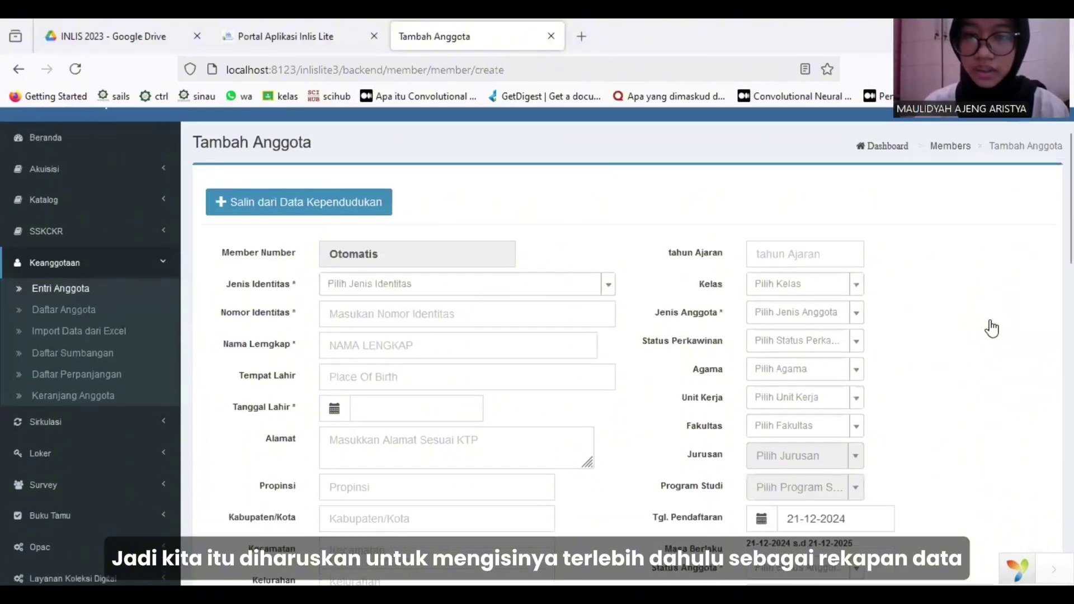
Set the identity type to KARTU MAHASISWA and enter the member's identity number.
{"action": "left_click", "coordinate": [495, 293]}
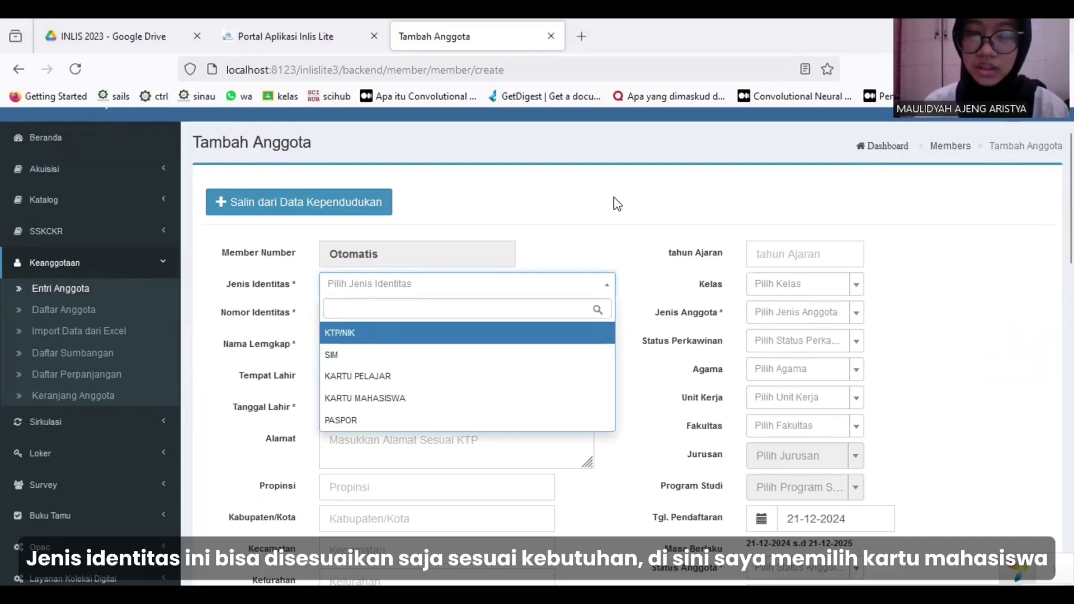
{"action": "scroll", "coordinate": [613, 197], "scroll_direction": "down", "scroll_amount": 1}
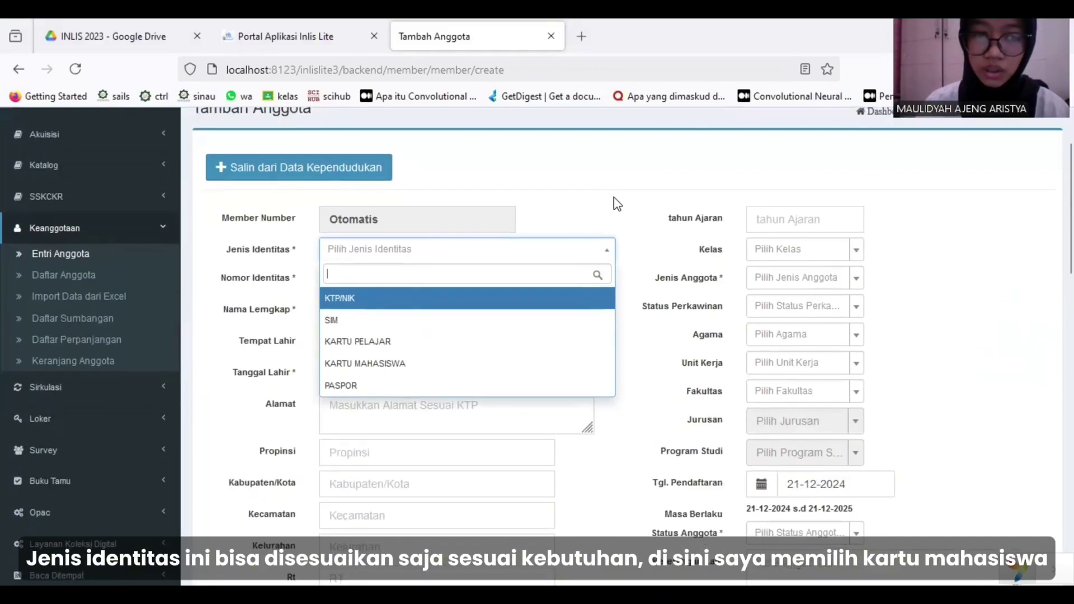
{"action": "left_click", "coordinate": [436, 362]}
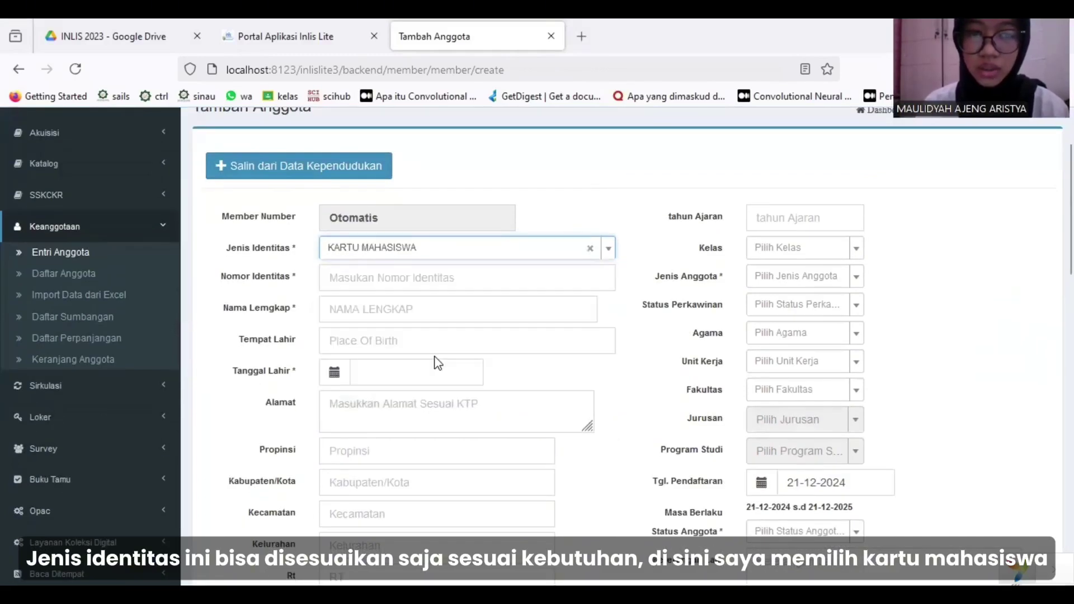
{"action": "left_click", "coordinate": [469, 287]}
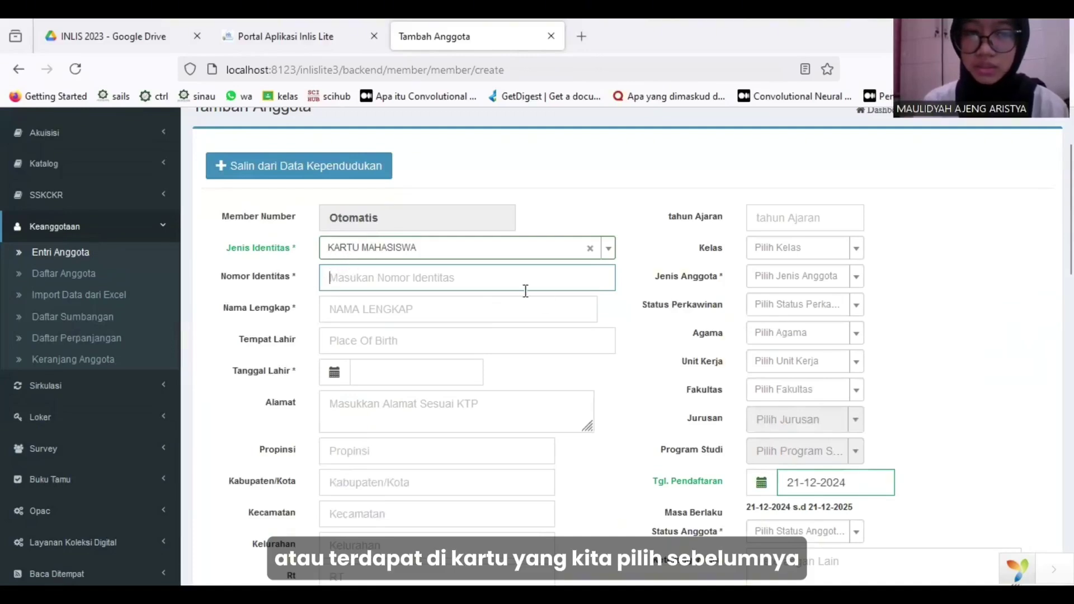
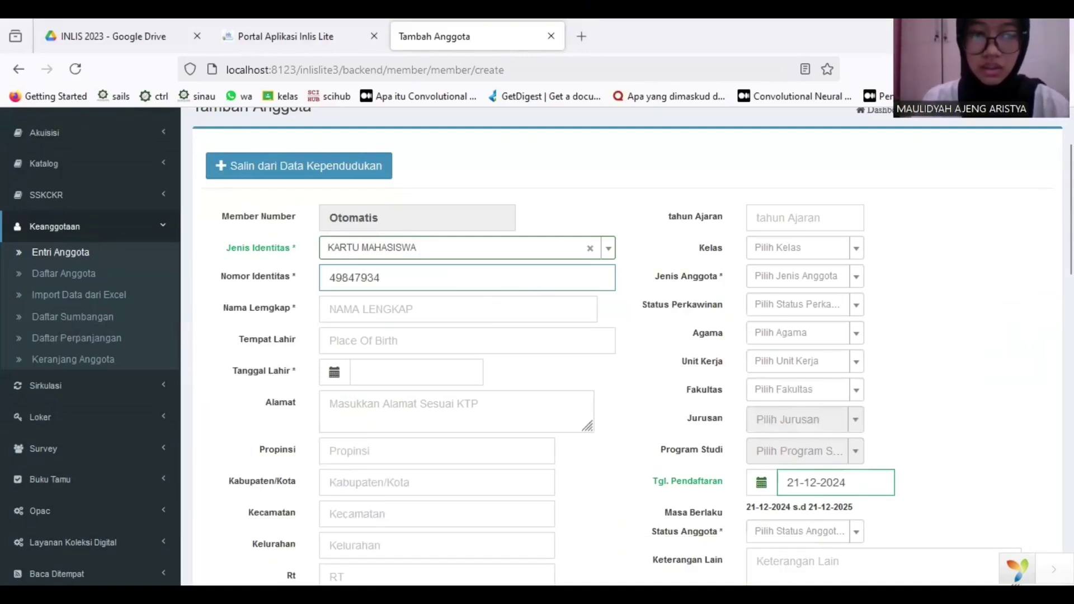
Enter the member's full name, place of birth and date of birth.
{"action": "left_click", "coordinate": [451, 313]}
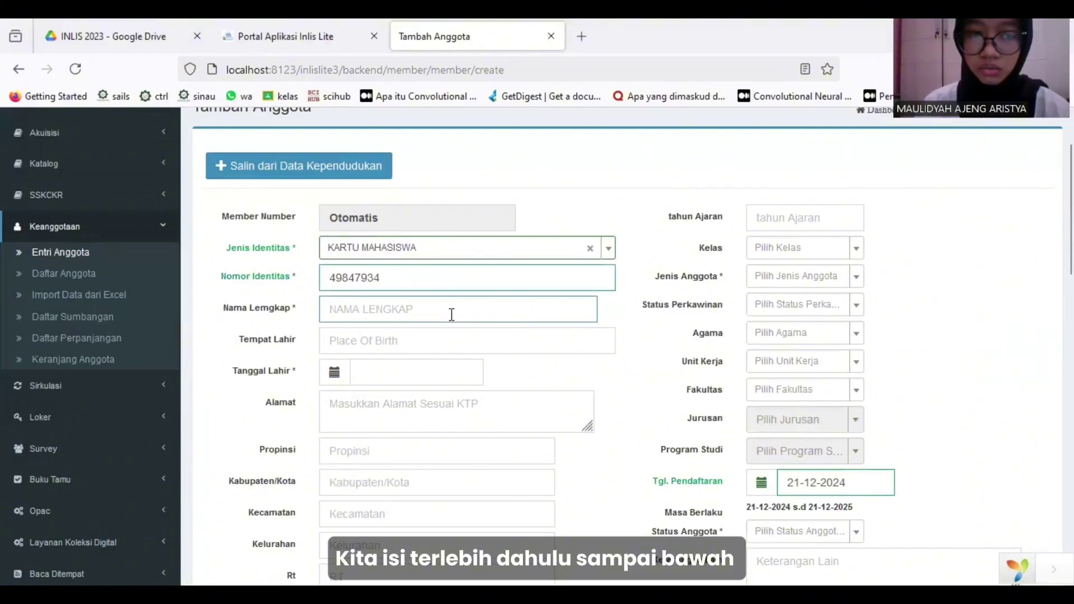
{"action": "type", "text": "MAUL"}
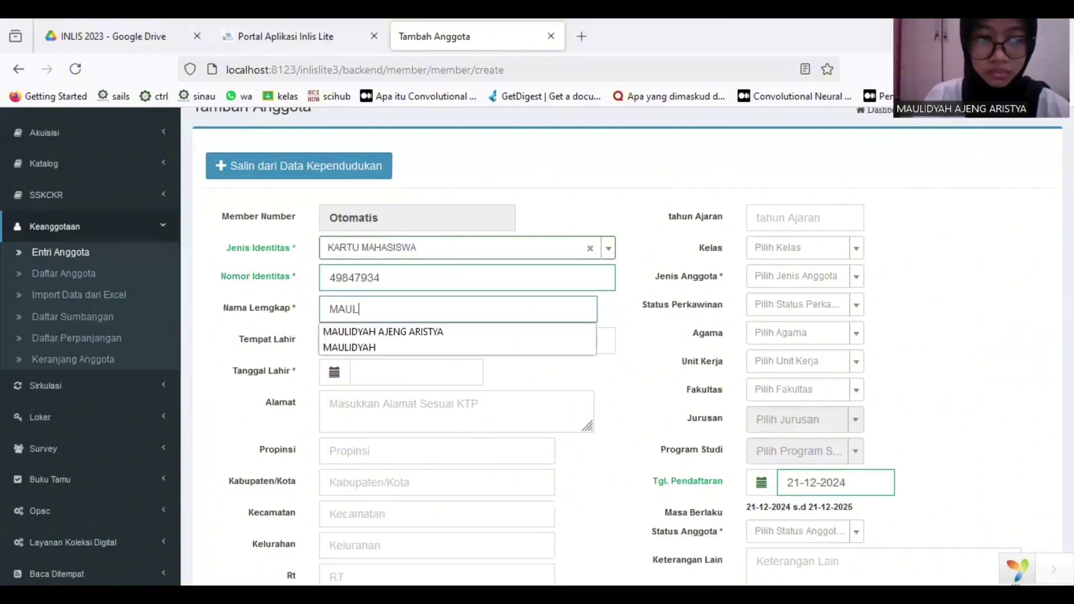
{"action": "left_click", "coordinate": [433, 348]}
{"action": "left_click", "coordinate": [384, 341]}
{"action": "type", "text": "SURABAYA"}
{"action": "left_click", "coordinate": [387, 365]}
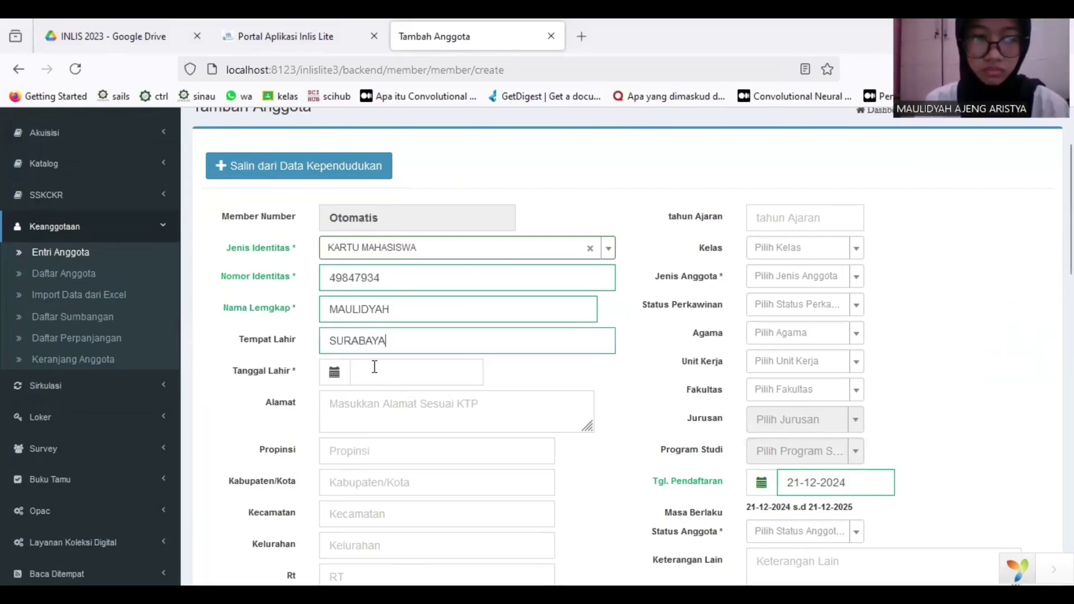
{"action": "left_click", "coordinate": [363, 375]}
{"action": "type", "text": "1"}
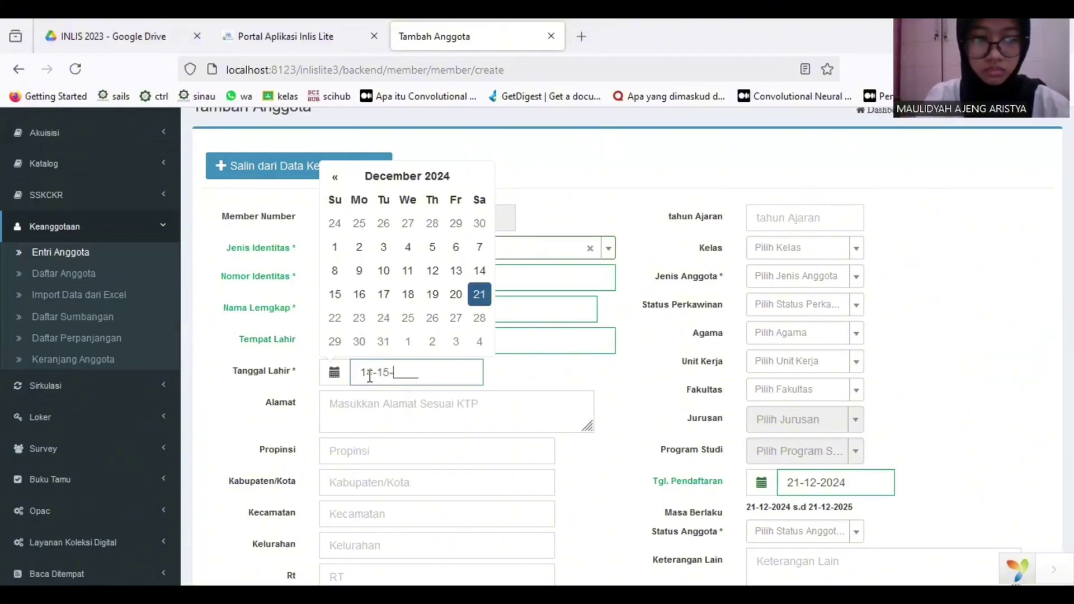
{"action": "type", "text": "4-12-2005"}
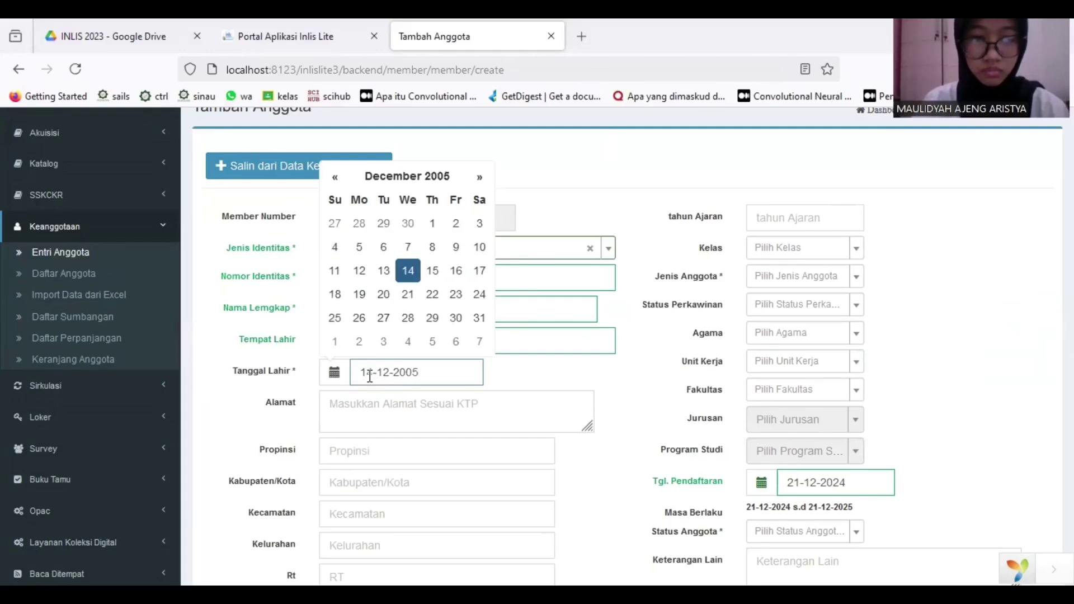
{"action": "left_click", "coordinate": [577, 409]}
{"action": "scroll", "coordinate": [551, 395], "scroll_direction": "down", "scroll_amount": 2}
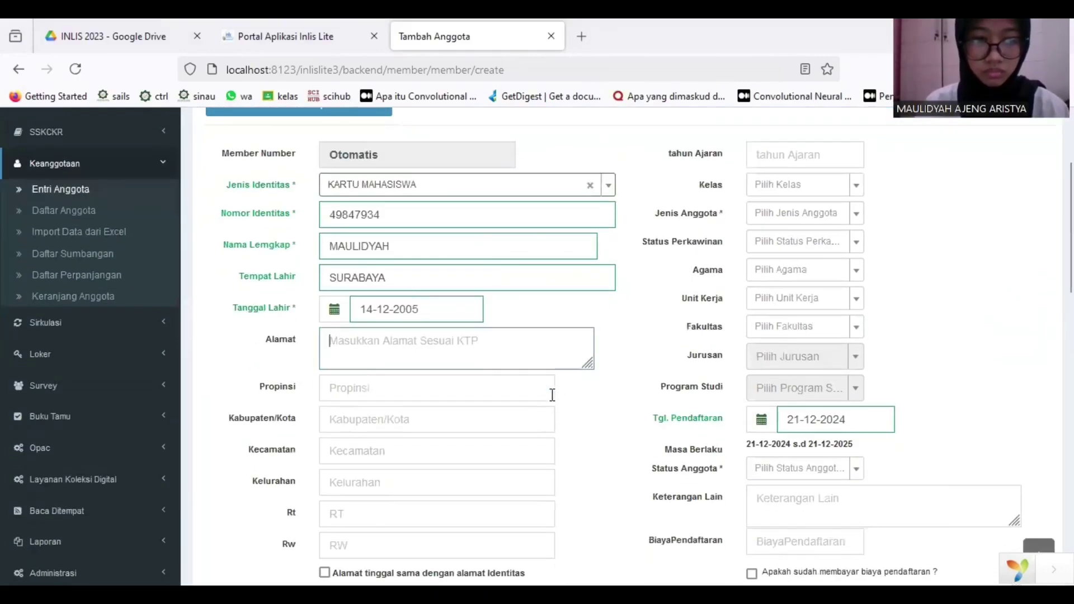
Choose Jawa Timur as the identity-address province and enter the city via autocomplete.
{"action": "type", "text": "GUBEN"}
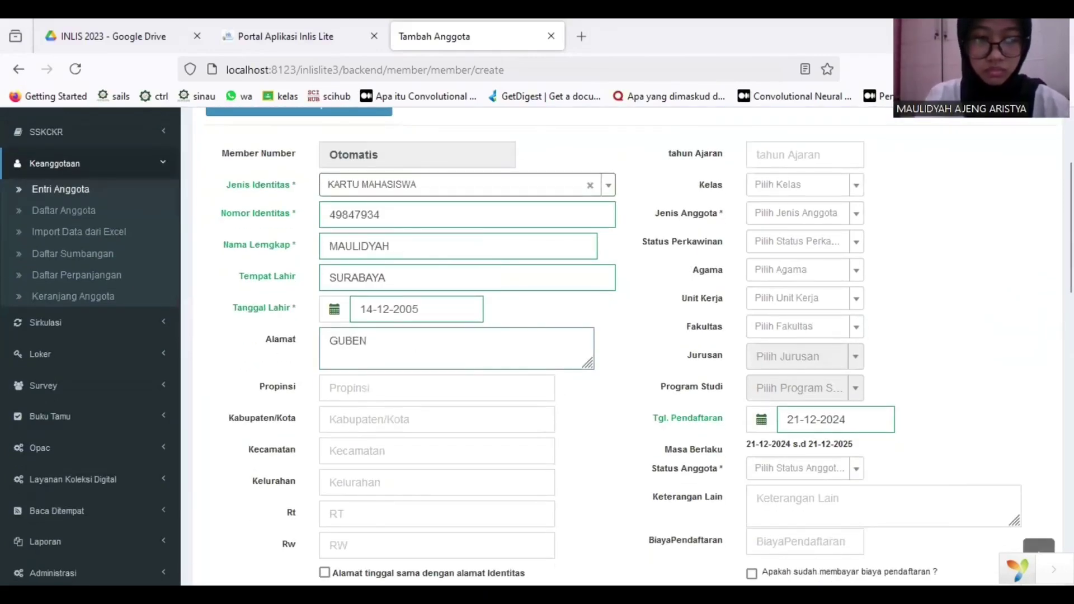
{"action": "type", "text": "G"}
{"action": "scroll", "coordinate": [397, 311], "scroll_direction": "down", "scroll_amount": 3}
{"action": "left_click", "coordinate": [385, 290]}
{"action": "type", "text": "JAWA"}
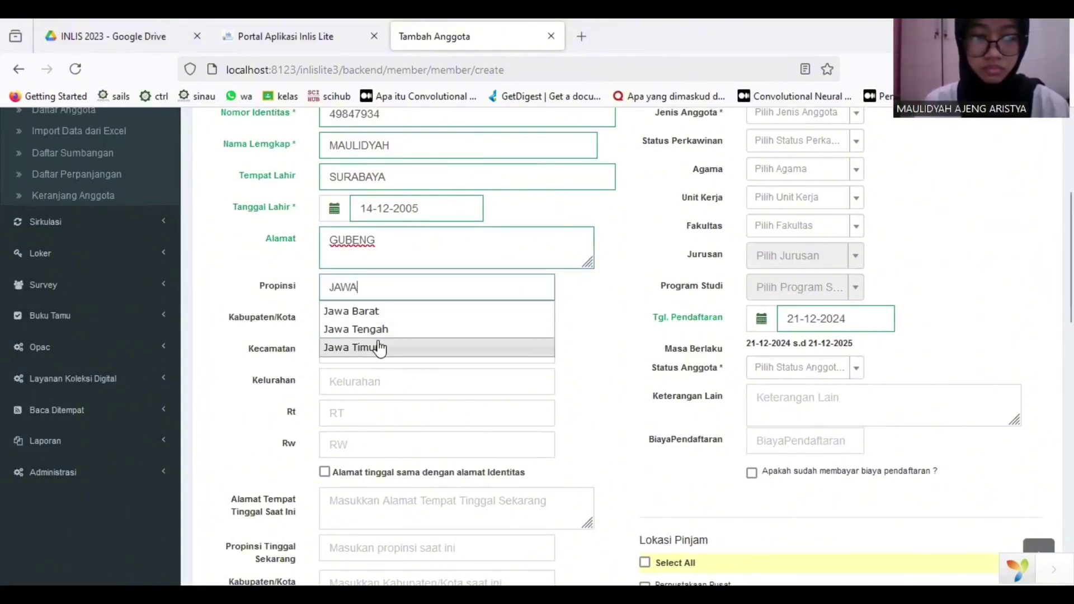
{"action": "left_click", "coordinate": [380, 348]}
{"action": "left_click", "coordinate": [378, 313]}
{"action": "type", "text": "SURABAYA"}
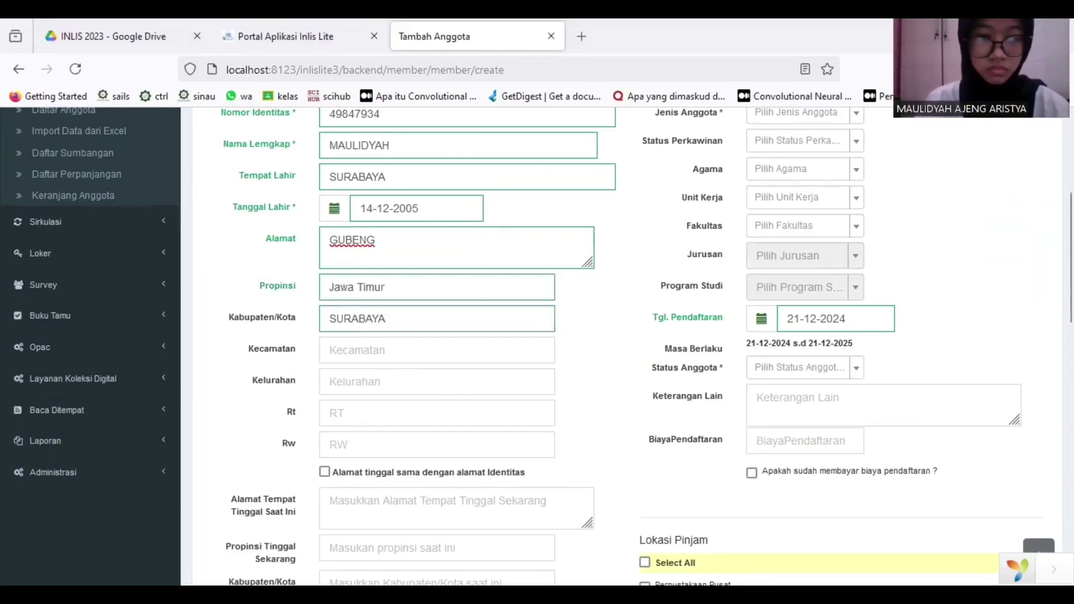
Complete the identity address's sub-district, village, RT and RW from the autocomplete lists.
{"action": "left_click", "coordinate": [377, 351]}
{"action": "type", "text": "GUBEN"}
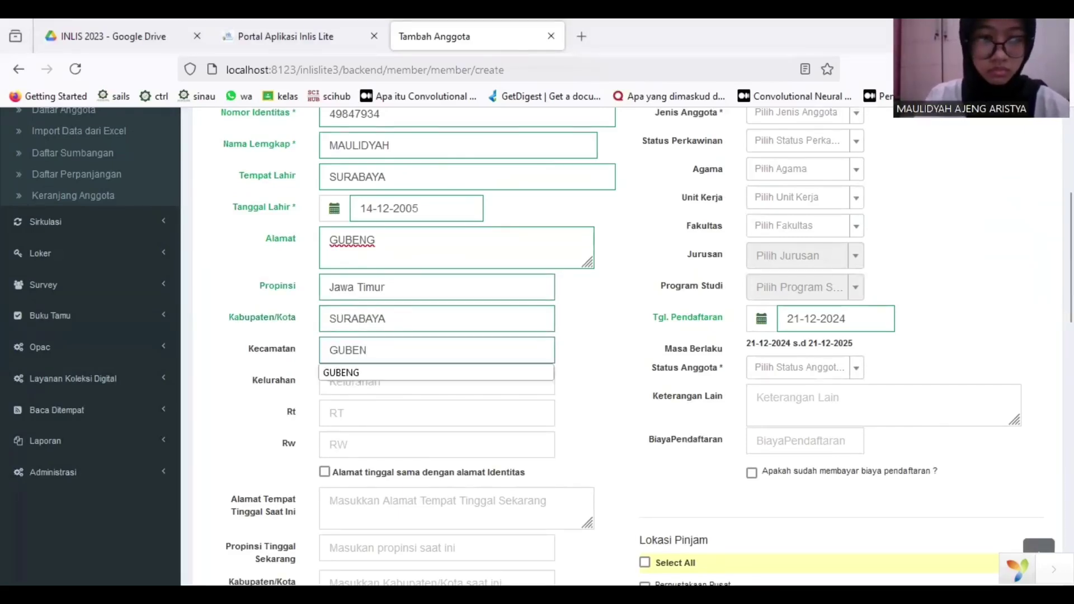
{"action": "type", "text": "G"}
{"action": "left_click", "coordinate": [392, 390]}
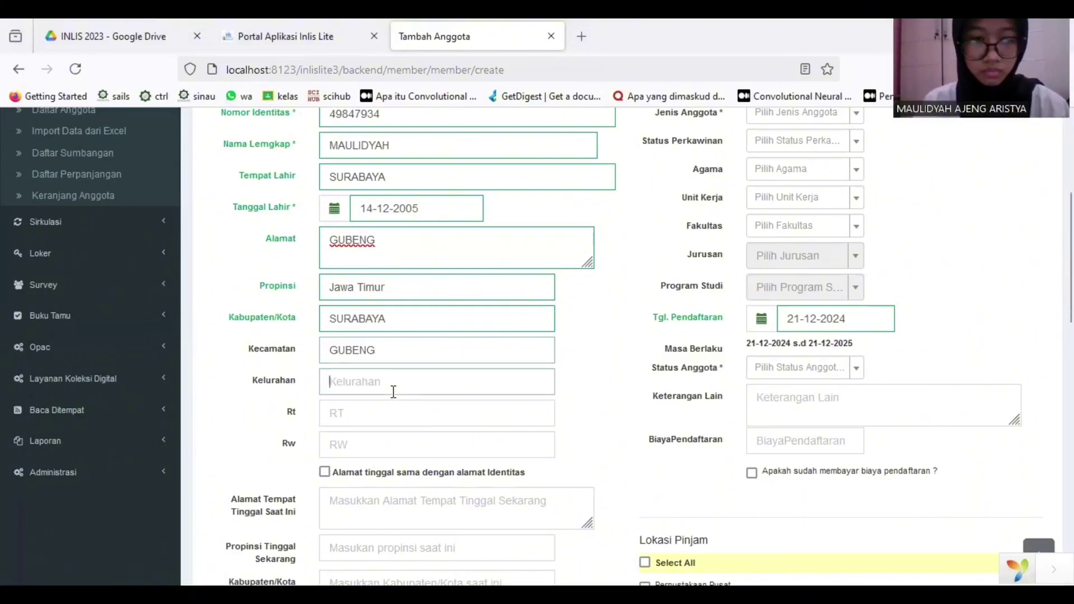
{"action": "type", "text": "JOJORAN"}
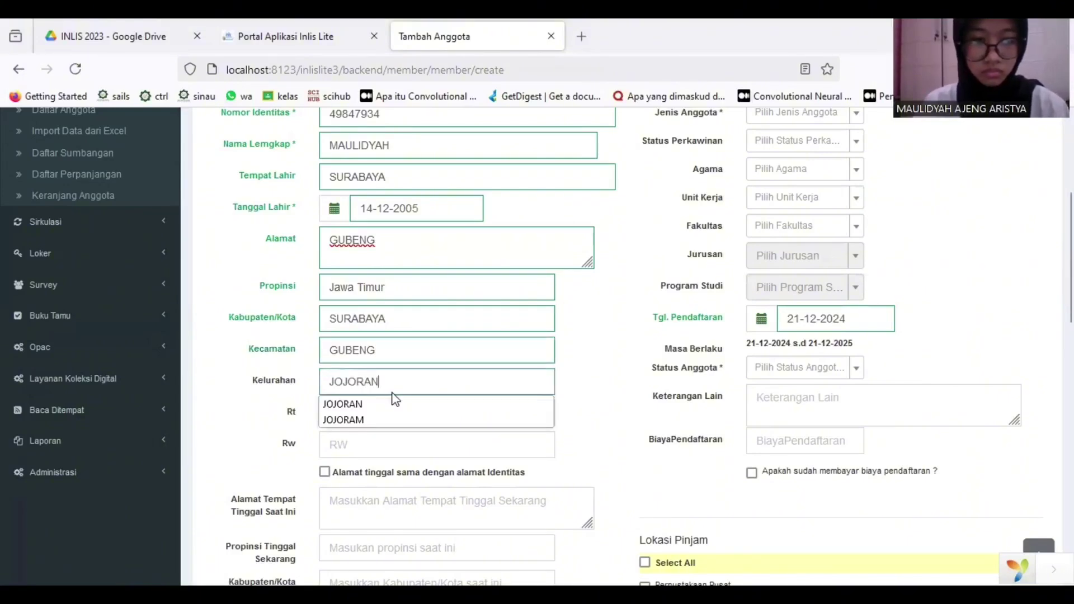
{"action": "left_click", "coordinate": [395, 402]}
{"action": "left_click", "coordinate": [351, 413]}
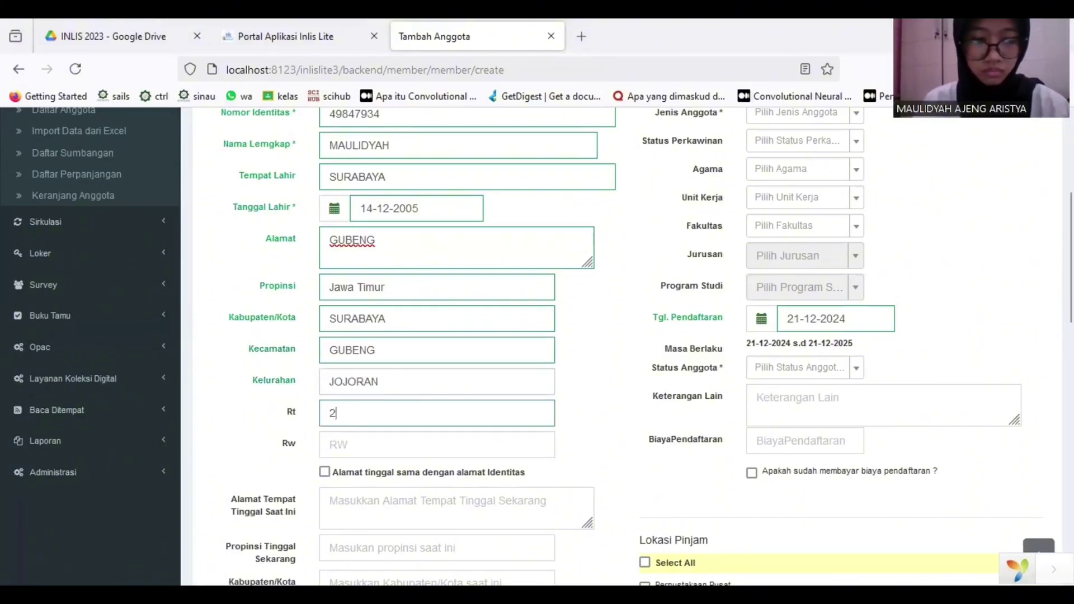
{"action": "left_click", "coordinate": [368, 444]}
{"action": "type", "text": "7"}
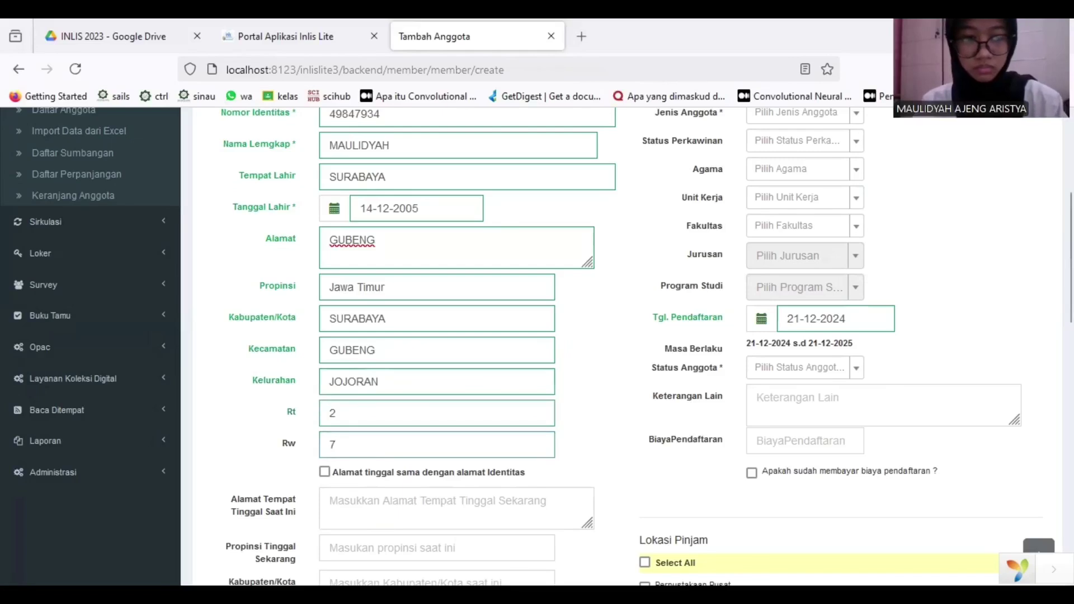
{"action": "scroll", "coordinate": [571, 421], "scroll_direction": "down", "scroll_amount": 3}
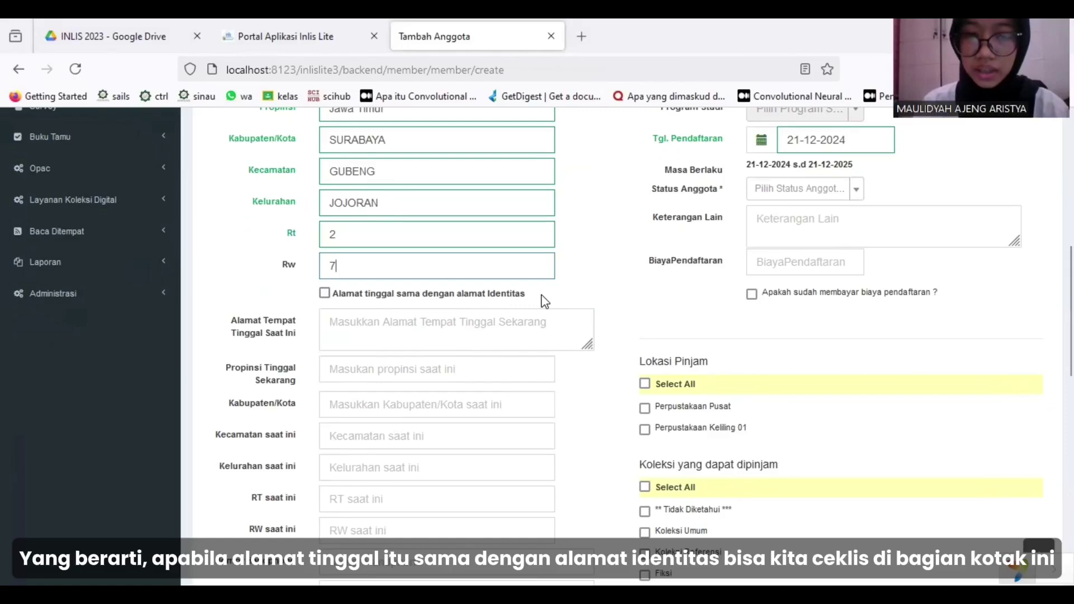
Tick 'Alamat tinggal sama dengan alamat Identitas' and set Jenis Kelamin to Perempuan.
{"action": "left_click", "coordinate": [324, 294]}
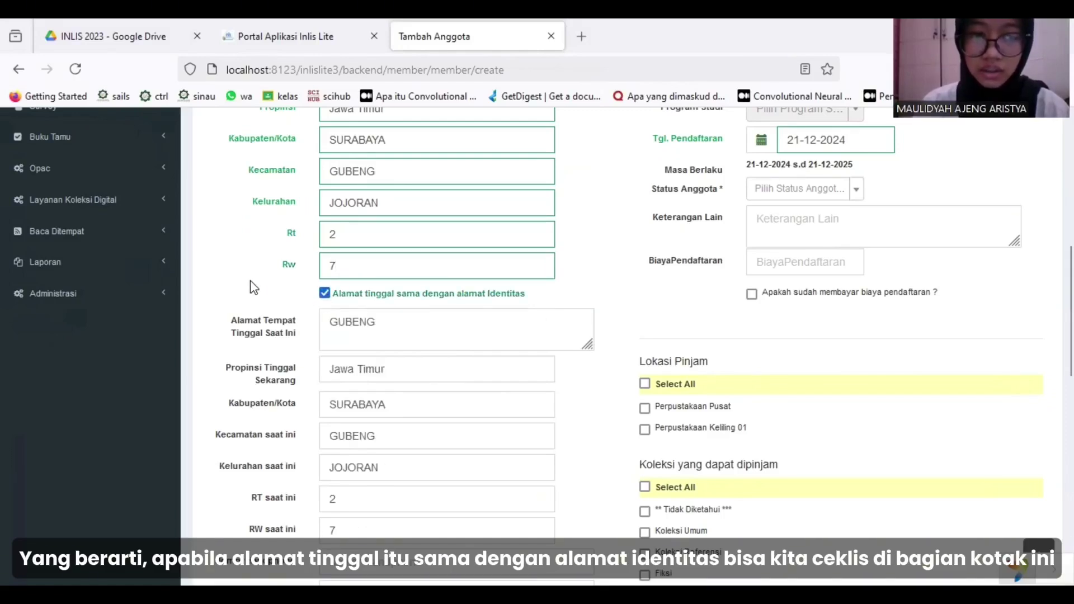
{"action": "scroll", "coordinate": [253, 286], "scroll_direction": "down", "scroll_amount": 2}
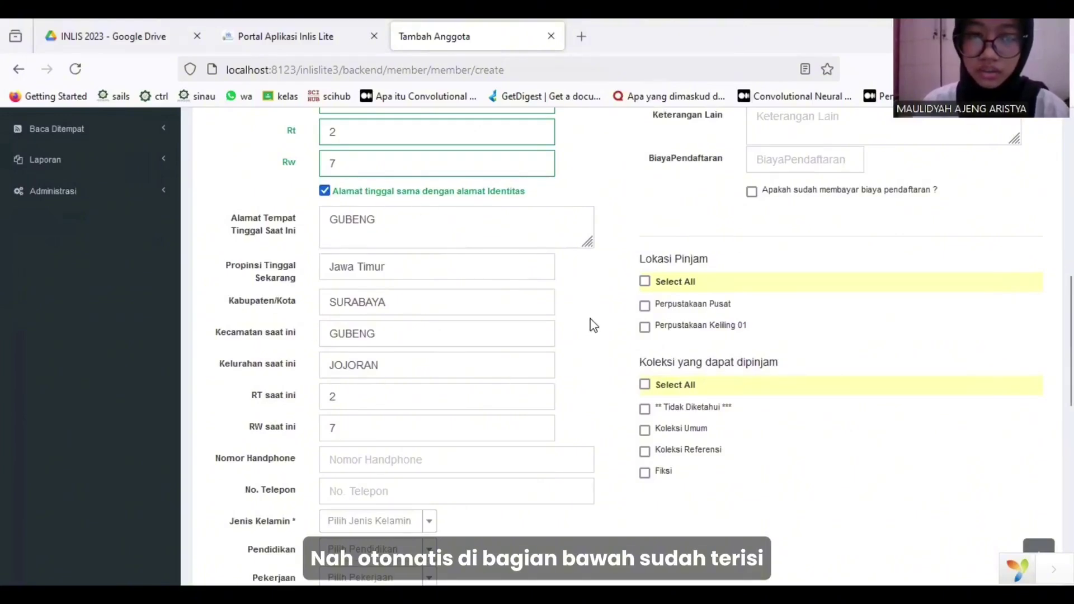
{"action": "scroll", "coordinate": [591, 324], "scroll_direction": "down", "scroll_amount": 3}
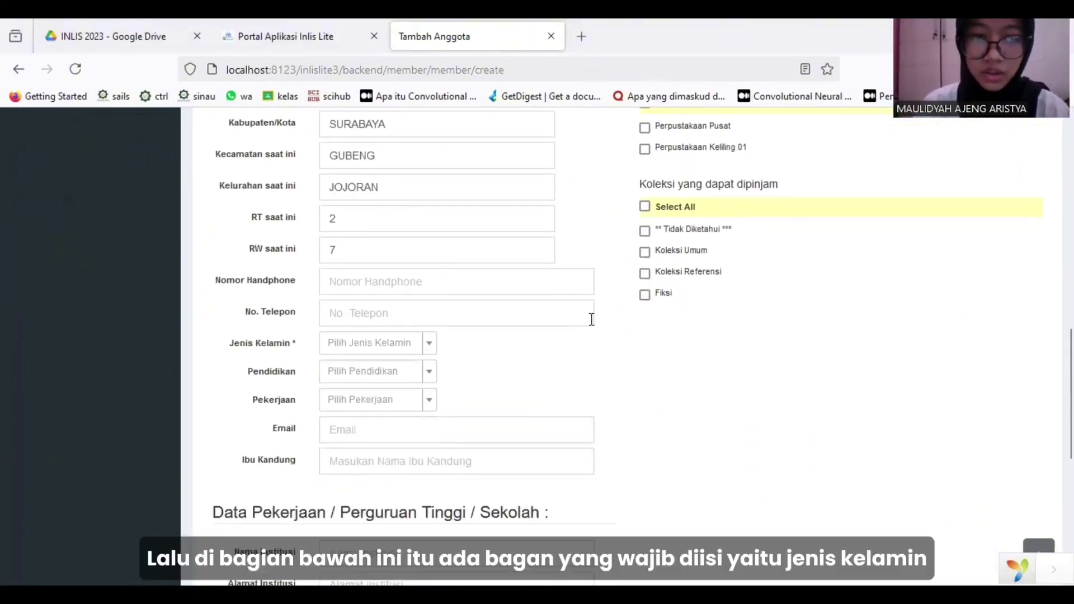
{"action": "scroll", "coordinate": [592, 320], "scroll_direction": "down", "scroll_amount": 1}
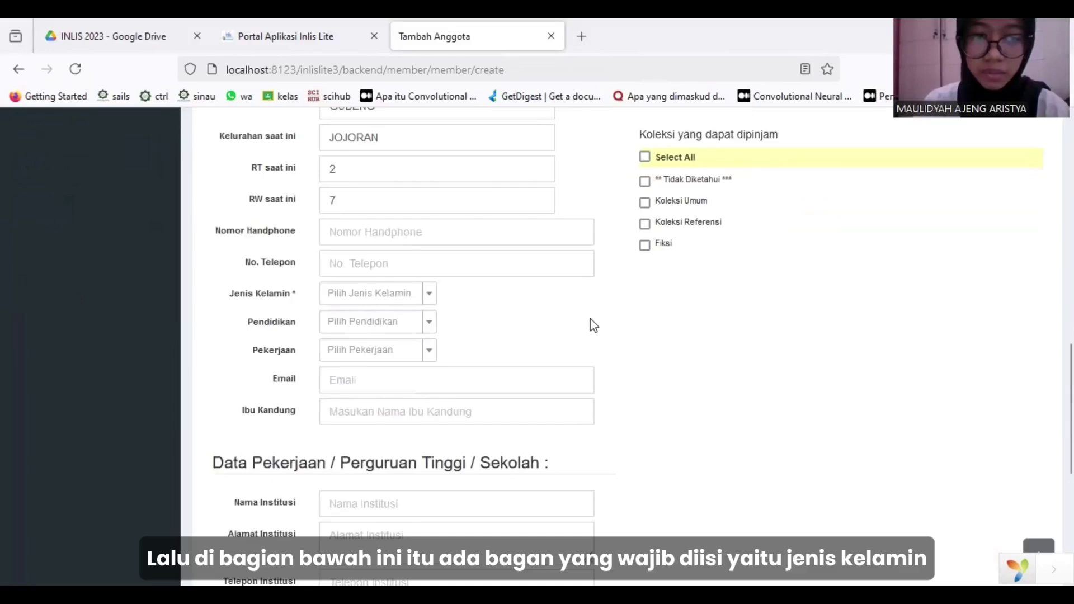
{"action": "left_click", "coordinate": [428, 294]}
{"action": "left_click", "coordinate": [401, 364]}
{"action": "scroll", "coordinate": [566, 307], "scroll_direction": "up", "scroll_amount": 12}
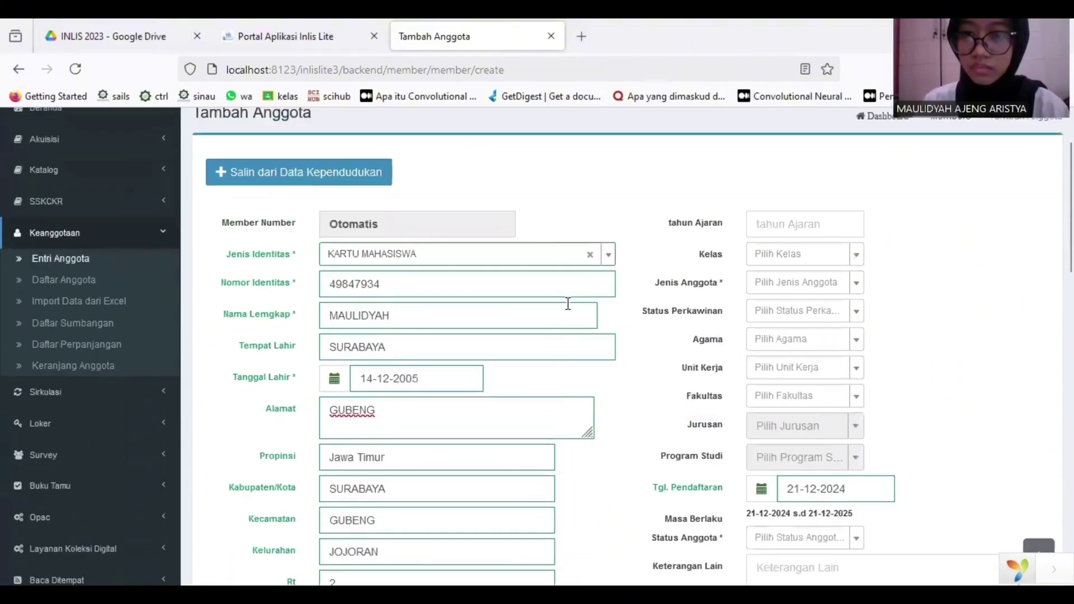
{"action": "scroll", "coordinate": [568, 304], "scroll_direction": "down", "scroll_amount": 3}
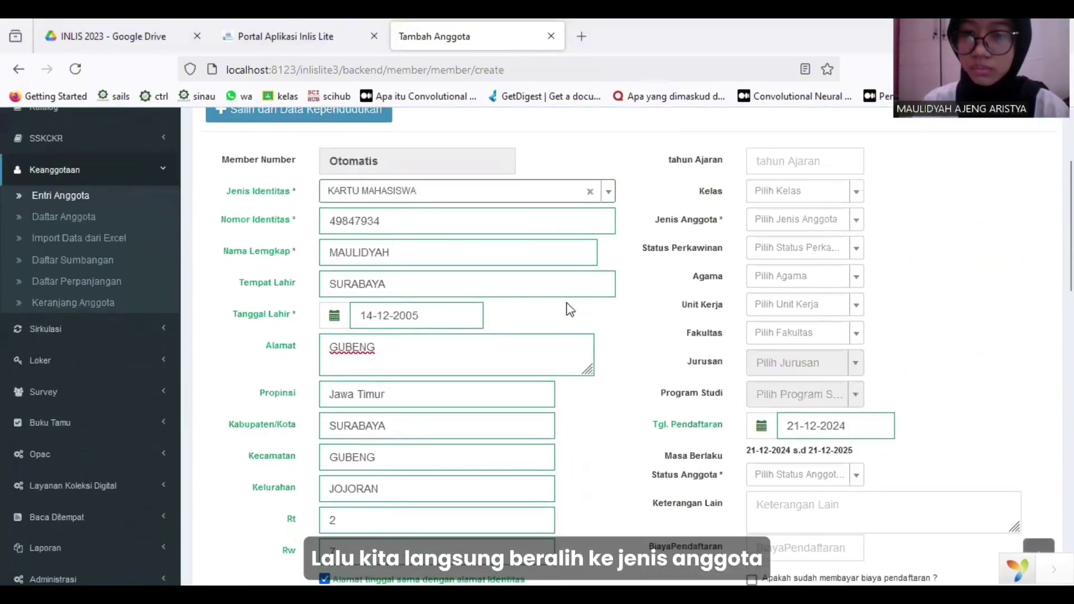
Set Jenis Anggota to Mahasiswa and Status Anggota to Aktif, then scroll to Simpan.
{"action": "left_click", "coordinate": [856, 224]}
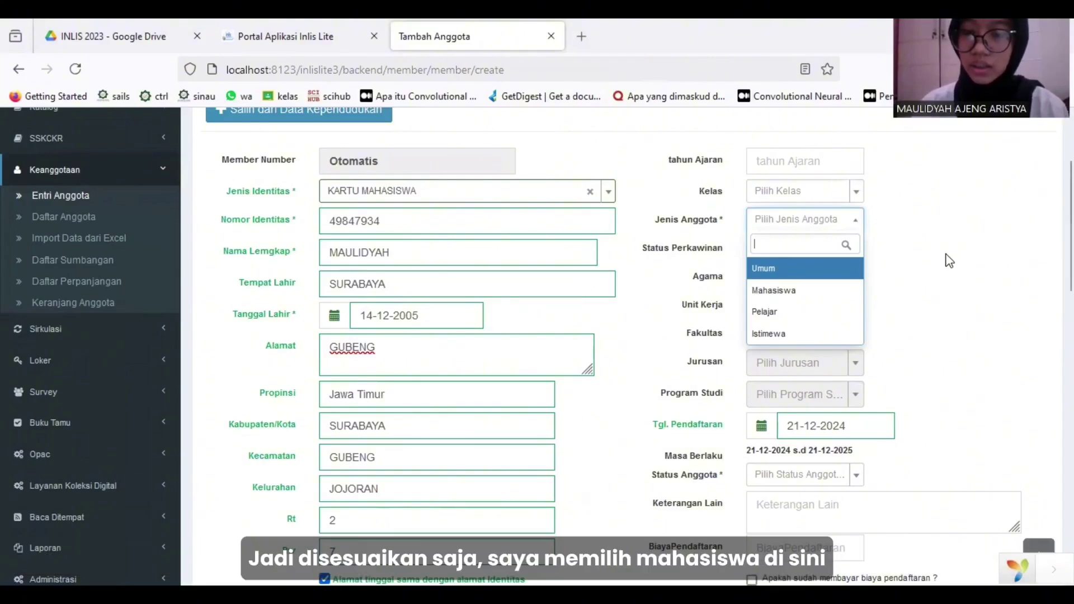
{"action": "left_click", "coordinate": [843, 291]}
{"action": "scroll", "coordinate": [943, 290], "scroll_direction": "down", "scroll_amount": 1}
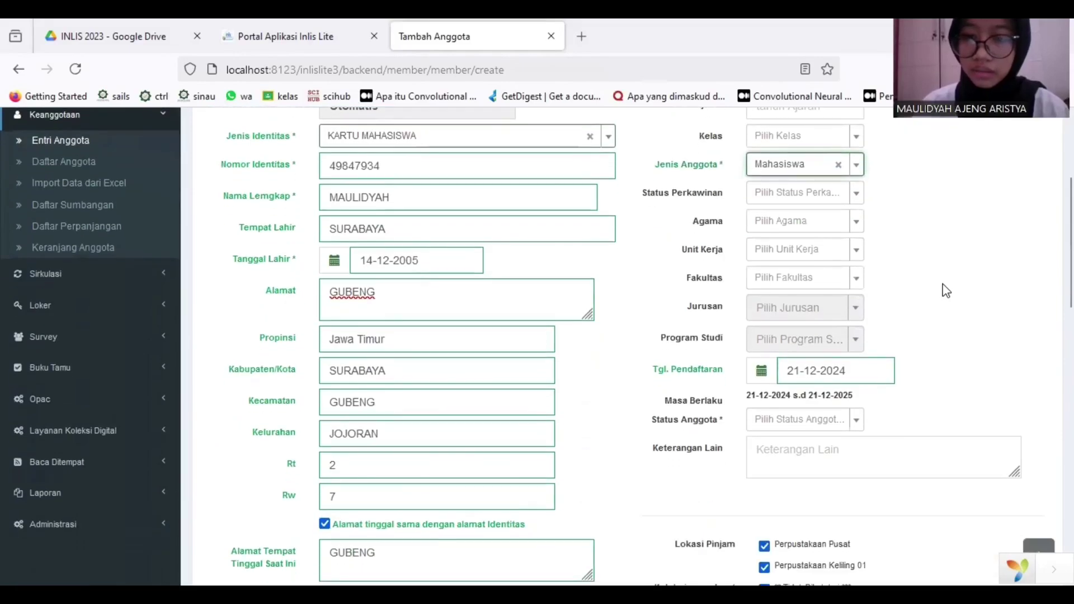
{"action": "scroll", "coordinate": [952, 364], "scroll_direction": "down", "scroll_amount": 2}
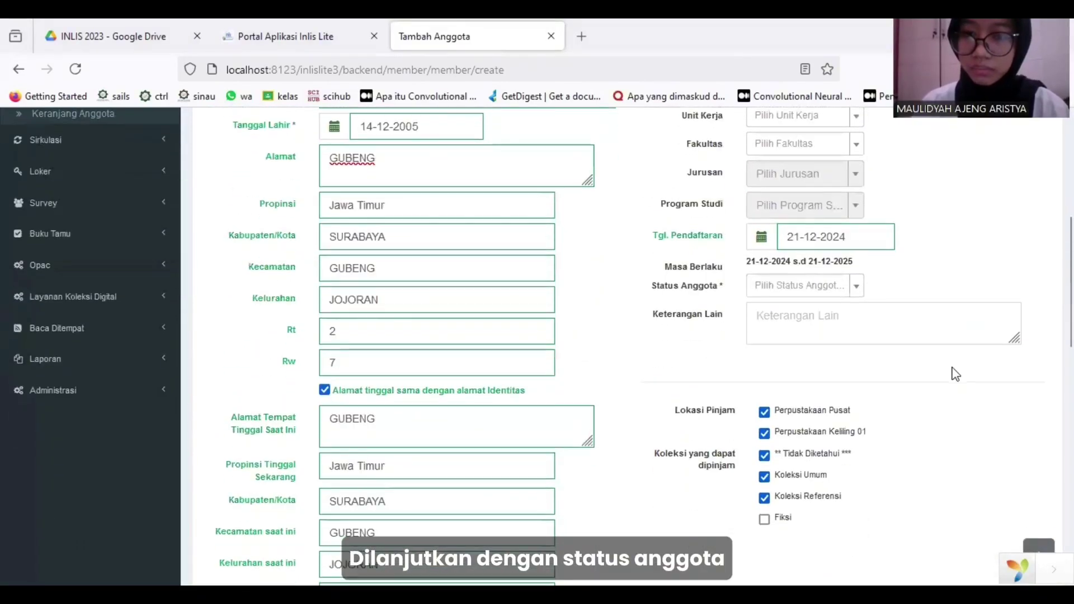
{"action": "left_click", "coordinate": [856, 289]}
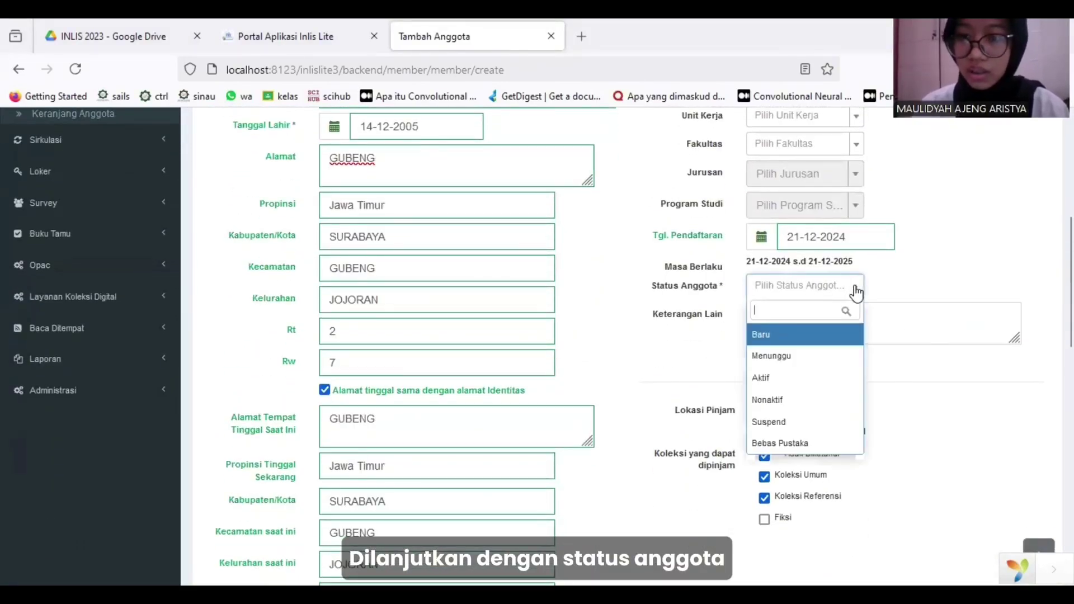
{"action": "scroll", "coordinate": [943, 269], "scroll_direction": "down", "scroll_amount": 2}
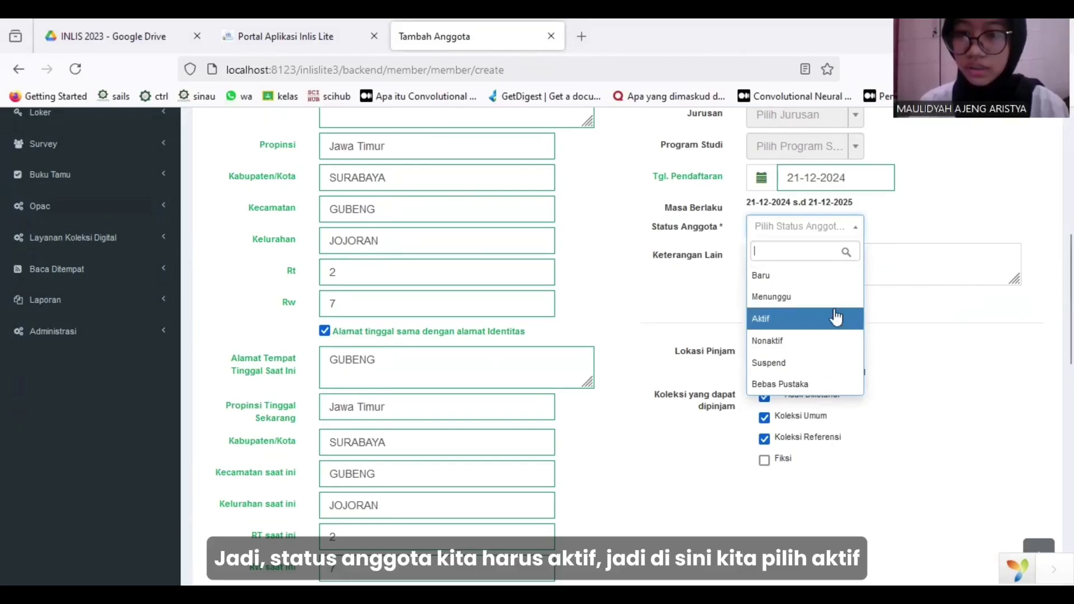
{"action": "left_click", "coordinate": [817, 320]}
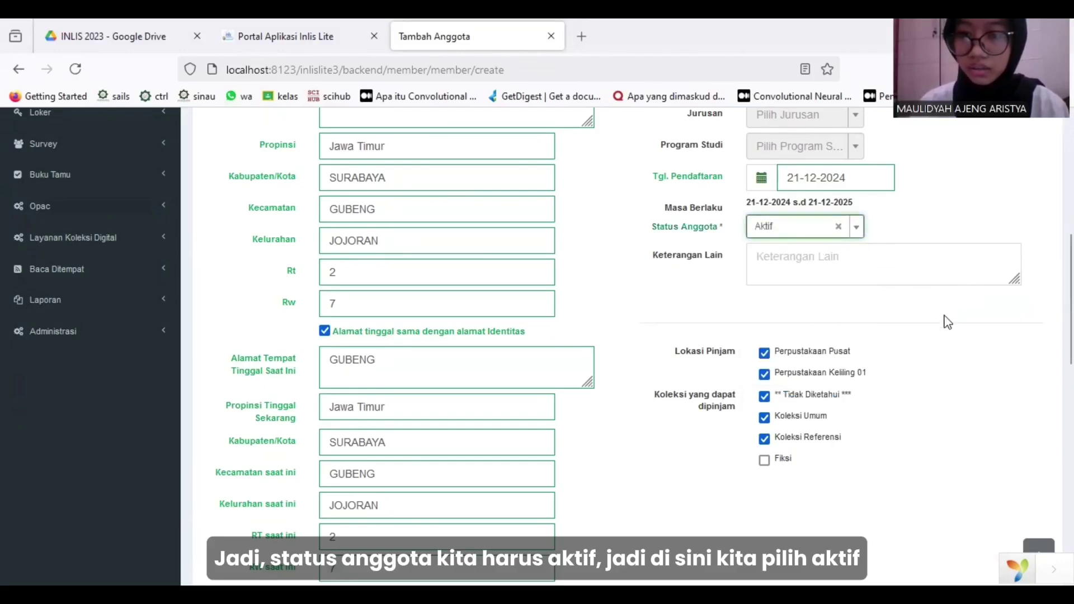
{"action": "scroll", "coordinate": [947, 323], "scroll_direction": "down", "scroll_amount": 3}
{"action": "scroll", "coordinate": [947, 324], "scroll_direction": "down", "scroll_amount": 1}
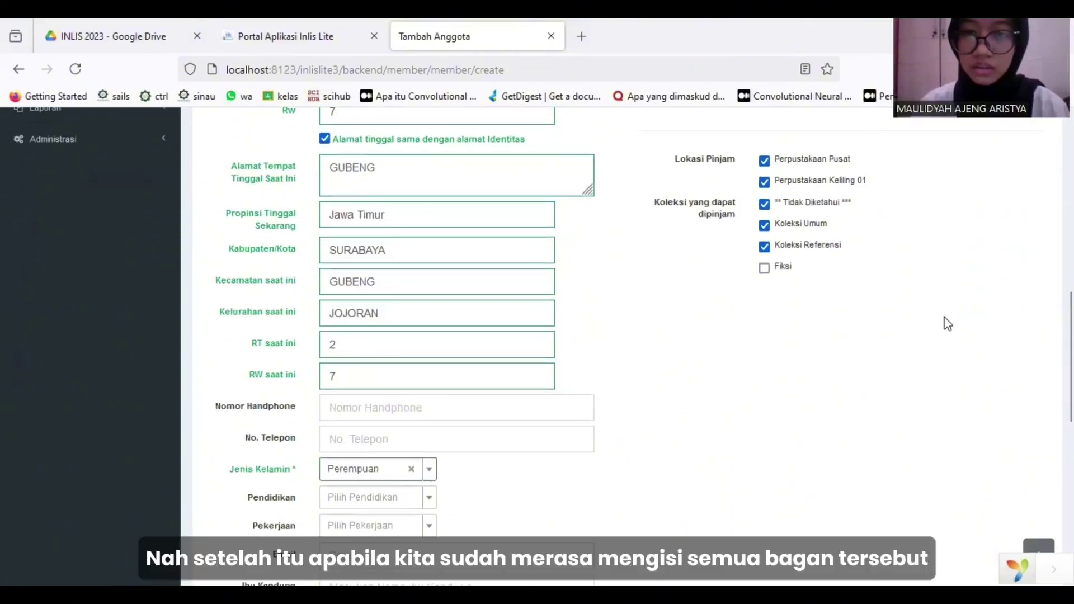
{"action": "scroll", "coordinate": [947, 323], "scroll_direction": "down", "scroll_amount": 4}
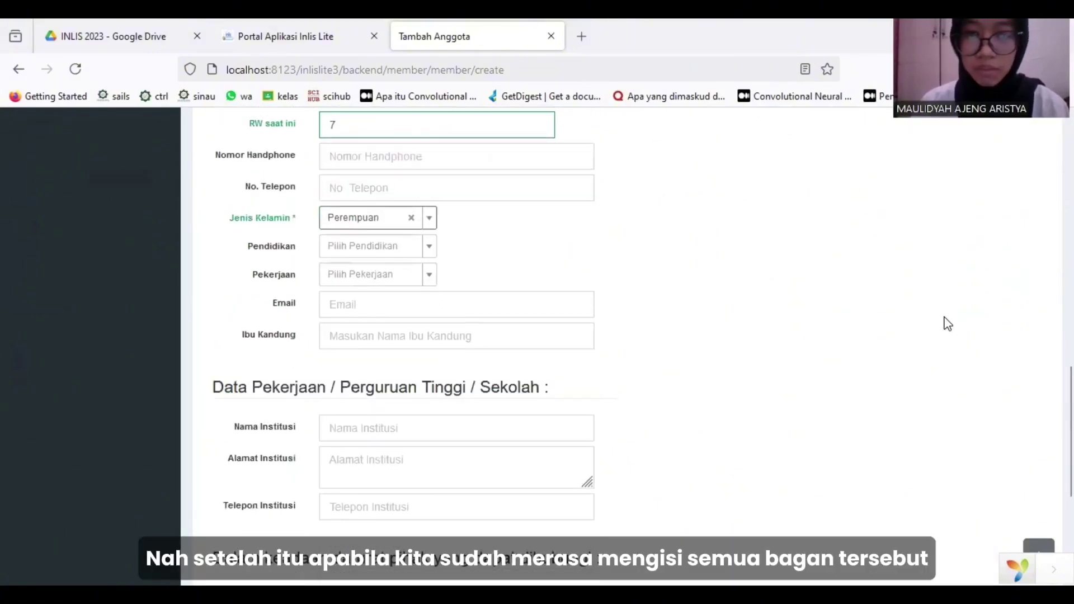
{"action": "scroll", "coordinate": [947, 324], "scroll_direction": "up", "scroll_amount": 5}
{"action": "scroll", "coordinate": [946, 323], "scroll_direction": "up", "scroll_amount": 7}
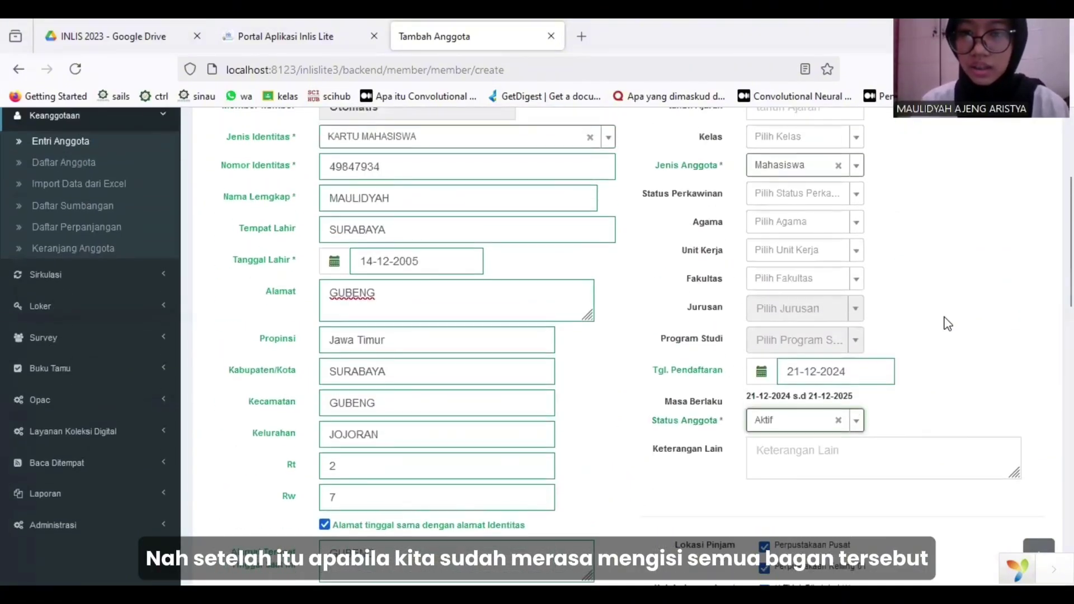
{"action": "scroll", "coordinate": [947, 323], "scroll_direction": "down", "scroll_amount": 15}
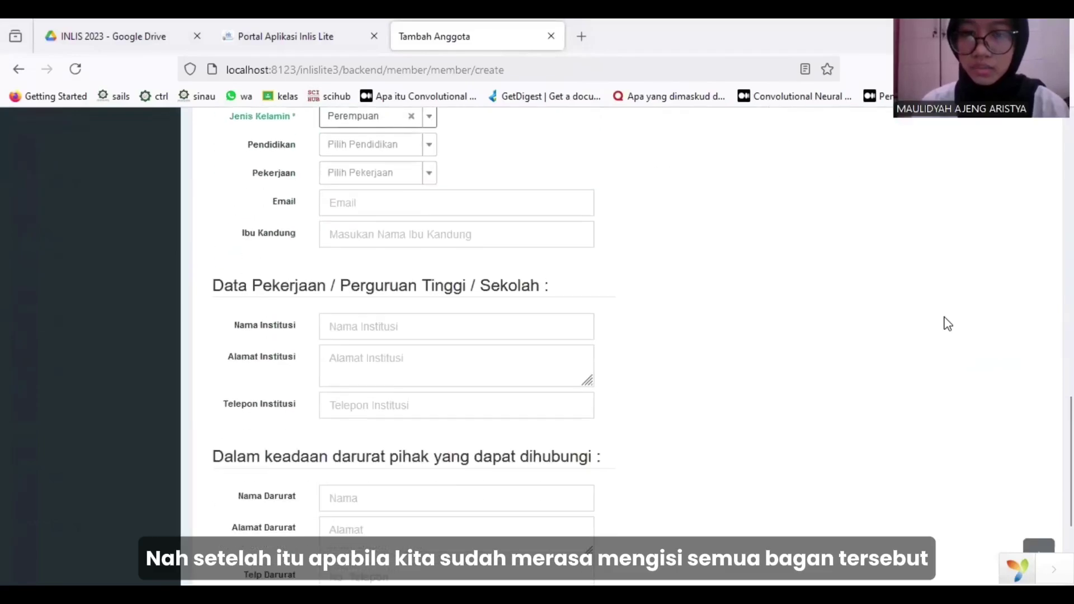
{"action": "scroll", "coordinate": [947, 323], "scroll_direction": "down", "scroll_amount": 2}
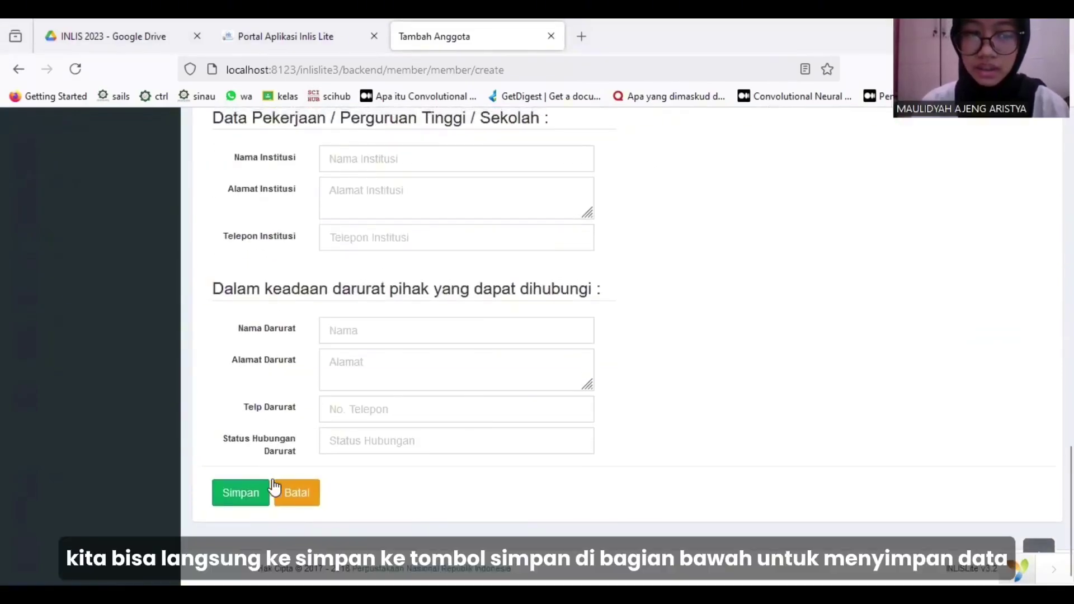
Save the new member with Simpan and allow the browser's camera access.
{"action": "left_click", "coordinate": [239, 500]}
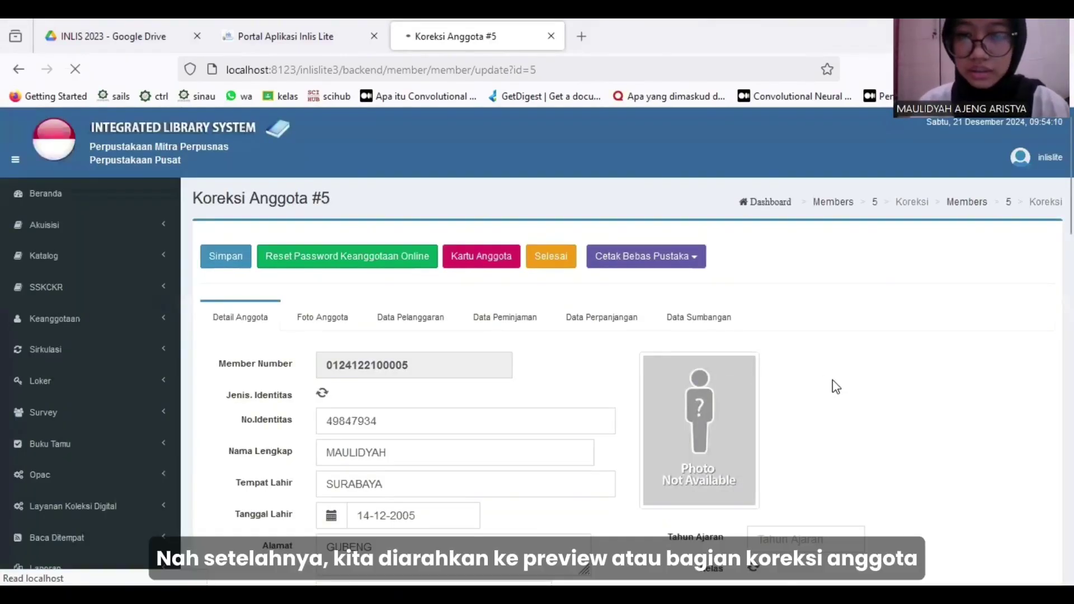
{"action": "scroll", "coordinate": [832, 380], "scroll_direction": "down", "scroll_amount": 3}
{"action": "scroll", "coordinate": [832, 380], "scroll_direction": "up", "scroll_amount": 1}
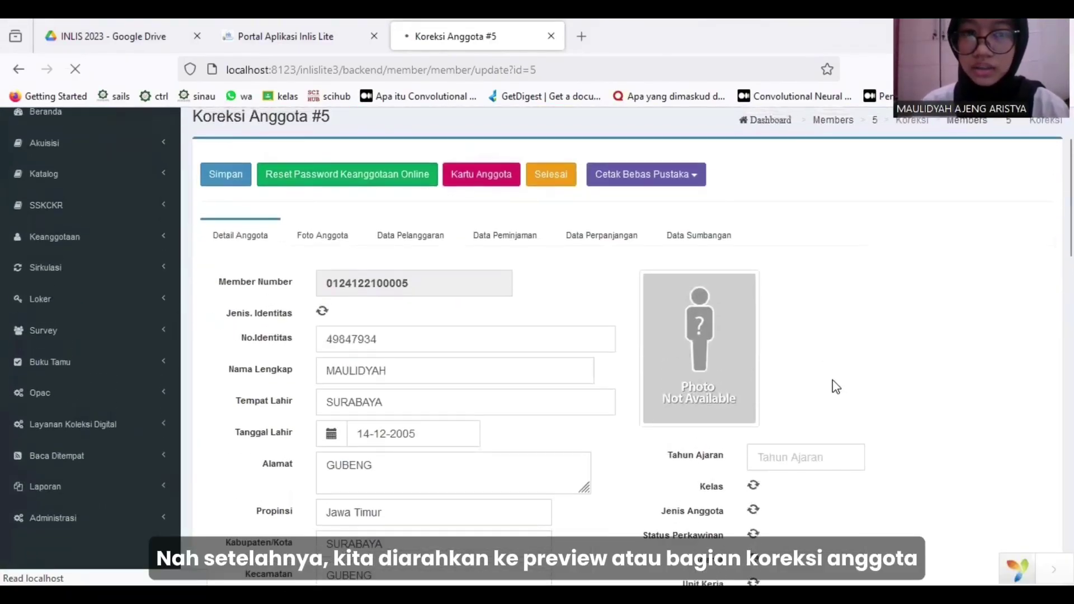
{"action": "left_click", "coordinate": [440, 174]}
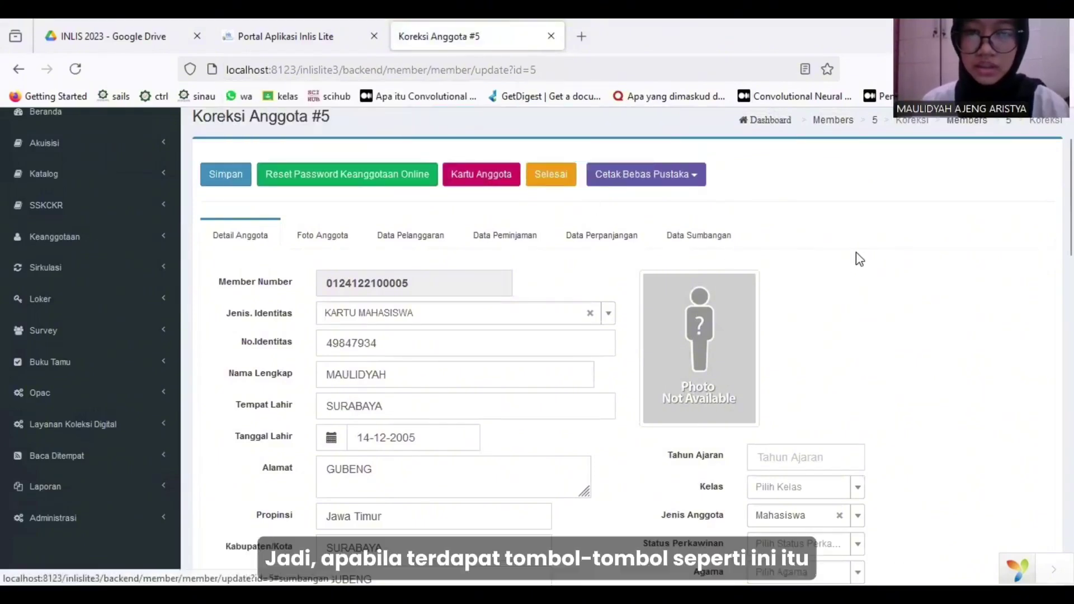
{"action": "scroll", "coordinate": [856, 256], "scroll_direction": "up", "scroll_amount": 1}
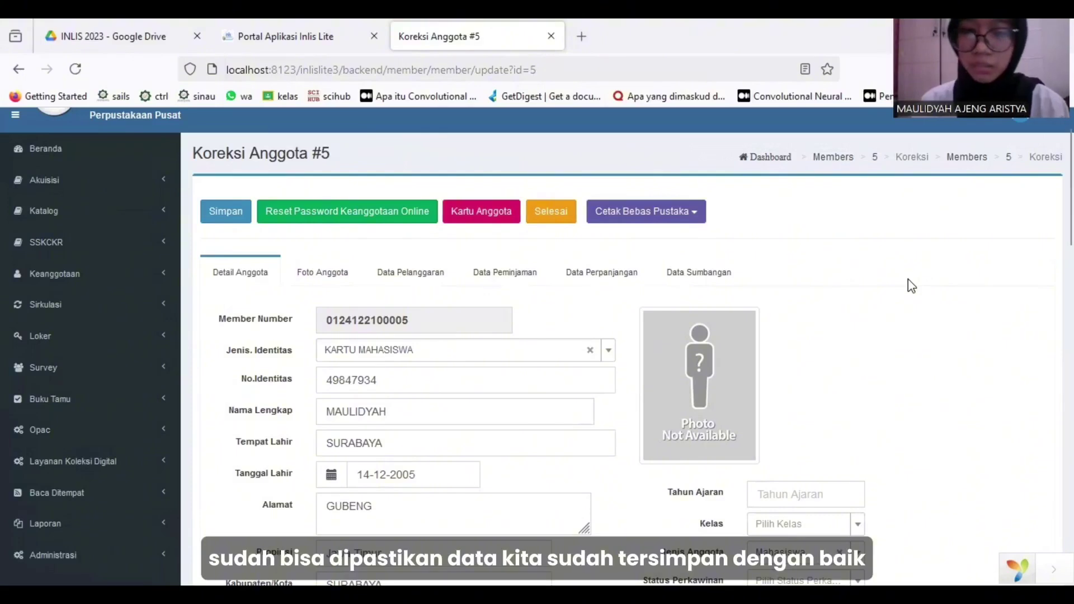
{"action": "scroll", "coordinate": [907, 283], "scroll_direction": "down", "scroll_amount": 1}
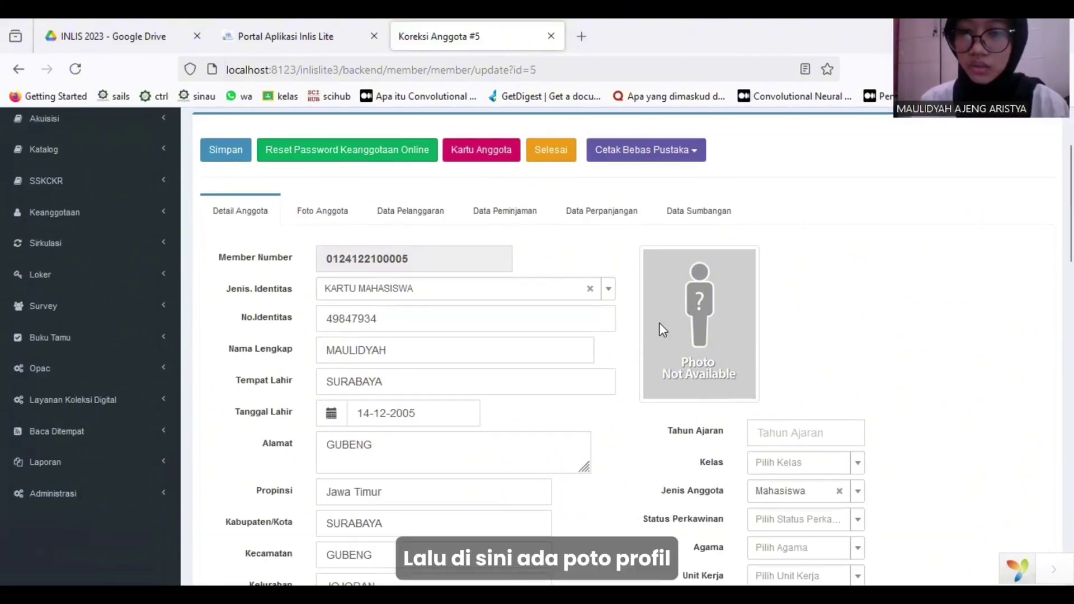
{"action": "scroll", "coordinate": [807, 295], "scroll_direction": "up", "scroll_amount": 1}
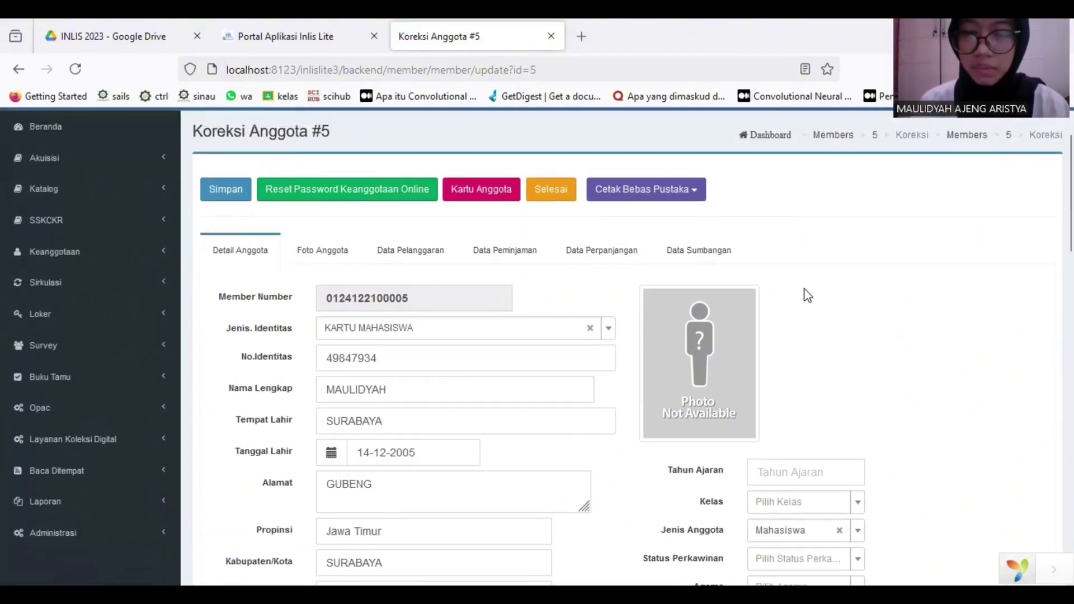
{"action": "scroll", "coordinate": [807, 296], "scroll_direction": "up", "scroll_amount": 1}
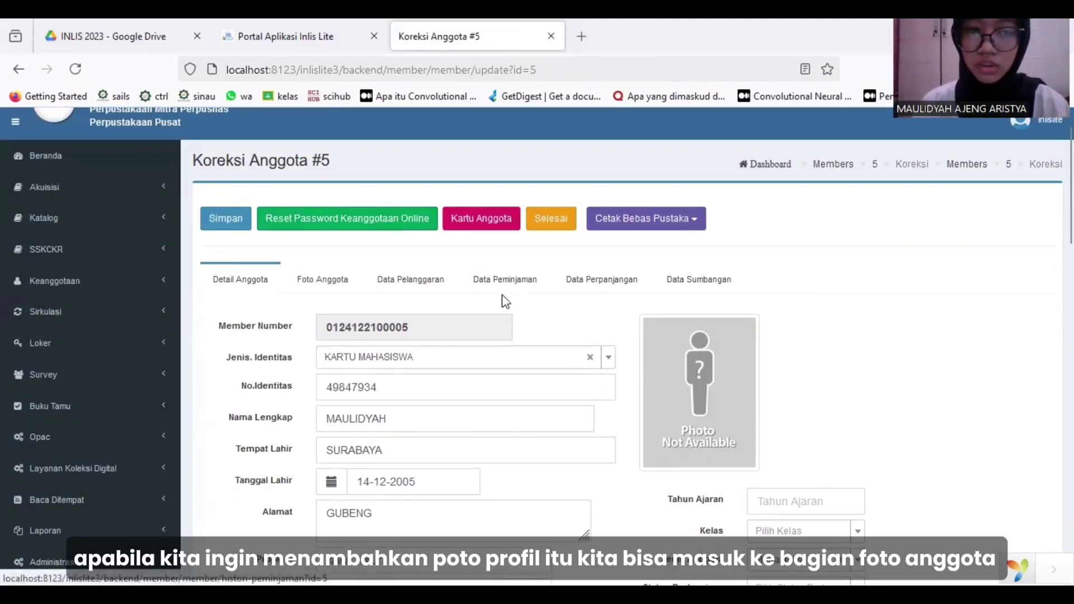
{"action": "left_click", "coordinate": [312, 289]}
{"action": "scroll", "coordinate": [498, 373], "scroll_direction": "down", "scroll_amount": 1}
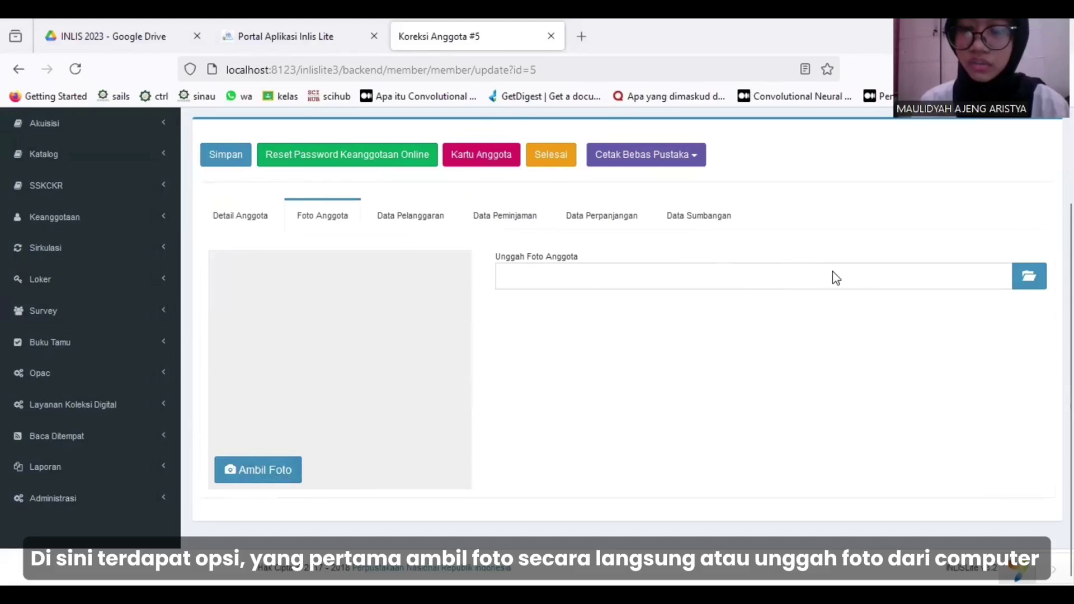
{"action": "scroll", "coordinate": [434, 302], "scroll_direction": "up", "scroll_amount": 2}
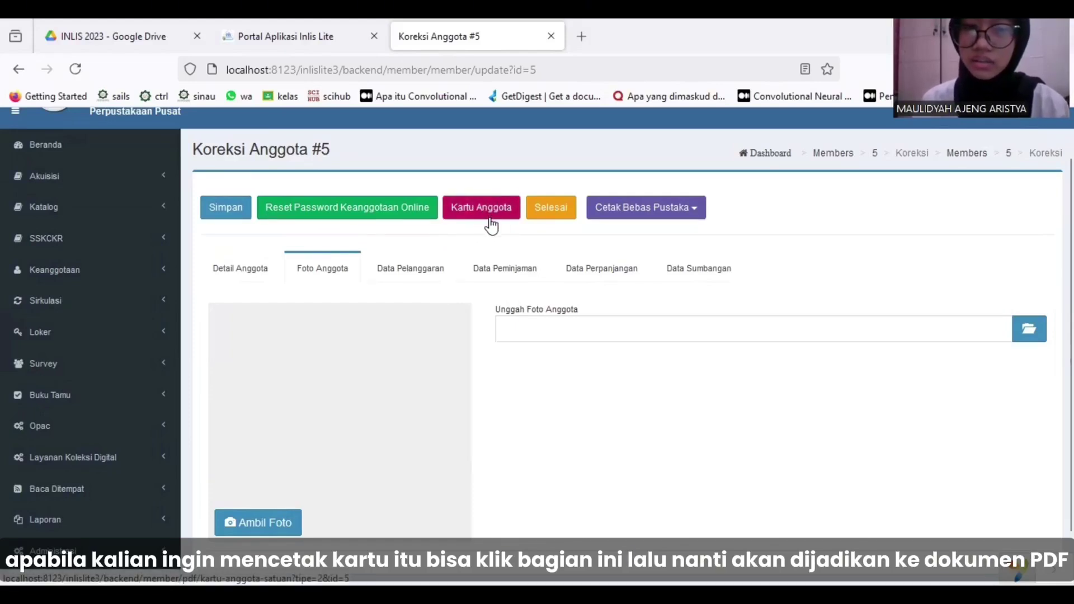
Switch member #5 to the Detail Anggota tab and scroll through its filled-in form.
{"action": "left_click", "coordinate": [257, 273]}
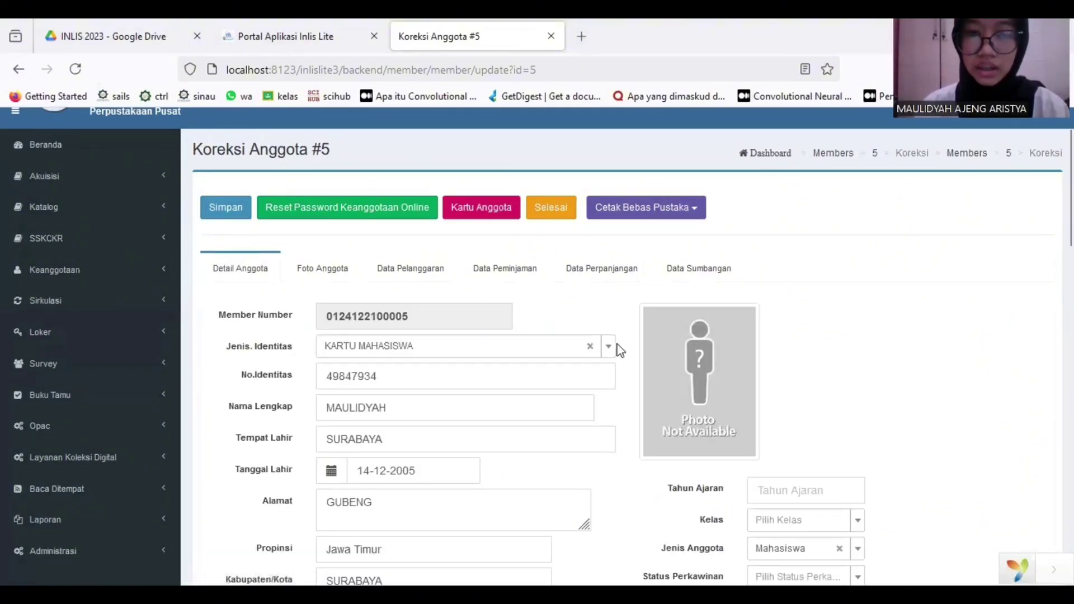
{"action": "scroll", "coordinate": [618, 349], "scroll_direction": "down", "scroll_amount": 1}
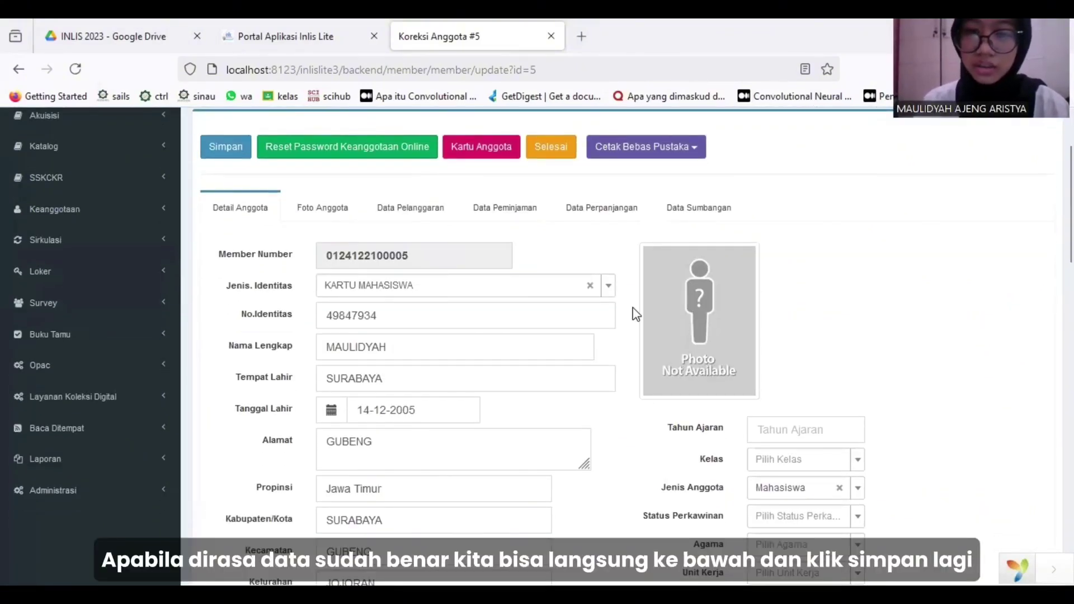
{"action": "scroll", "coordinate": [636, 315], "scroll_direction": "down", "scroll_amount": 1}
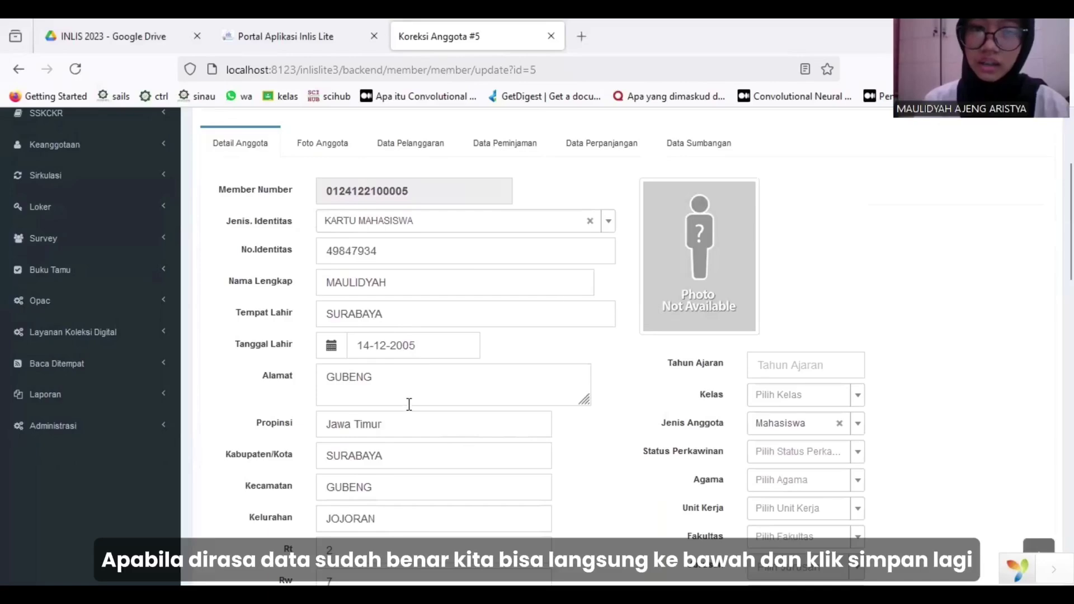
{"action": "scroll", "coordinate": [464, 375], "scroll_direction": "down", "scroll_amount": 10}
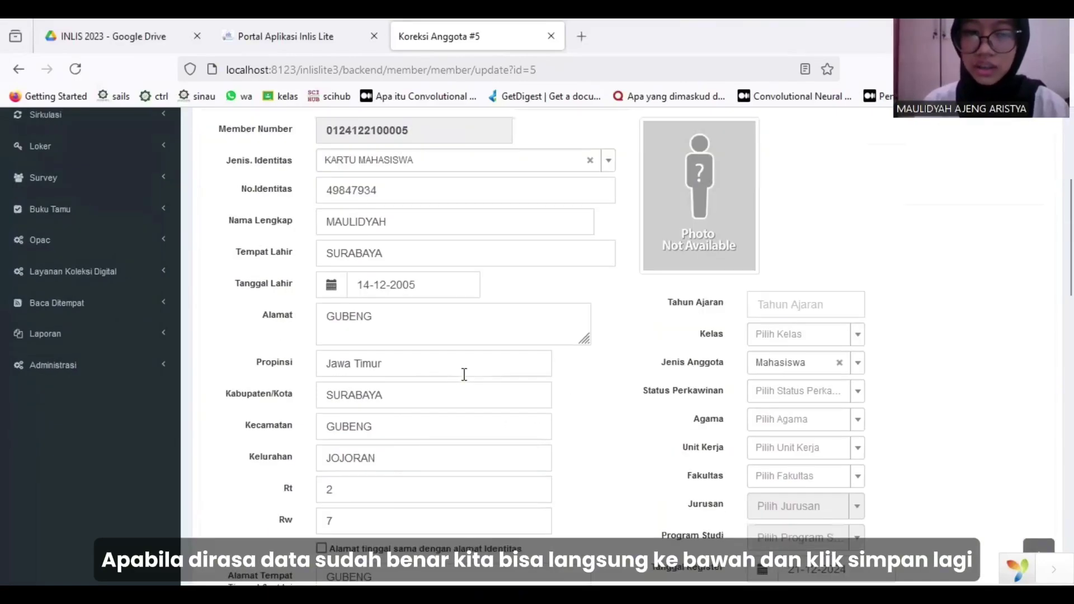
{"action": "scroll", "coordinate": [466, 382], "scroll_direction": "down", "scroll_amount": 5}
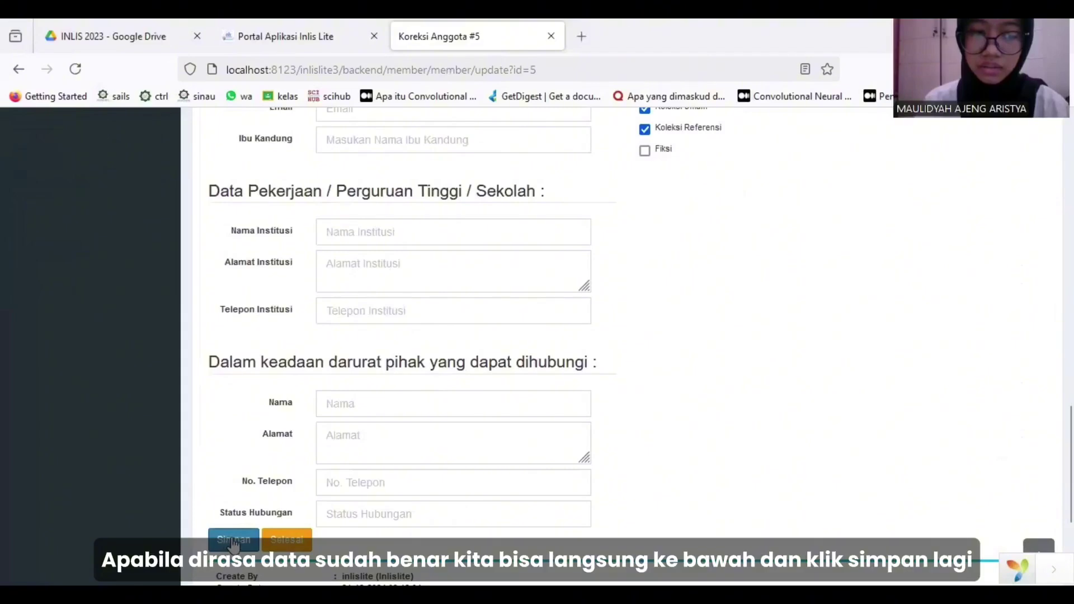
{"action": "scroll", "coordinate": [610, 253], "scroll_direction": "up", "scroll_amount": 15}
{"action": "scroll", "coordinate": [610, 253], "scroll_direction": "up", "scroll_amount": 3}
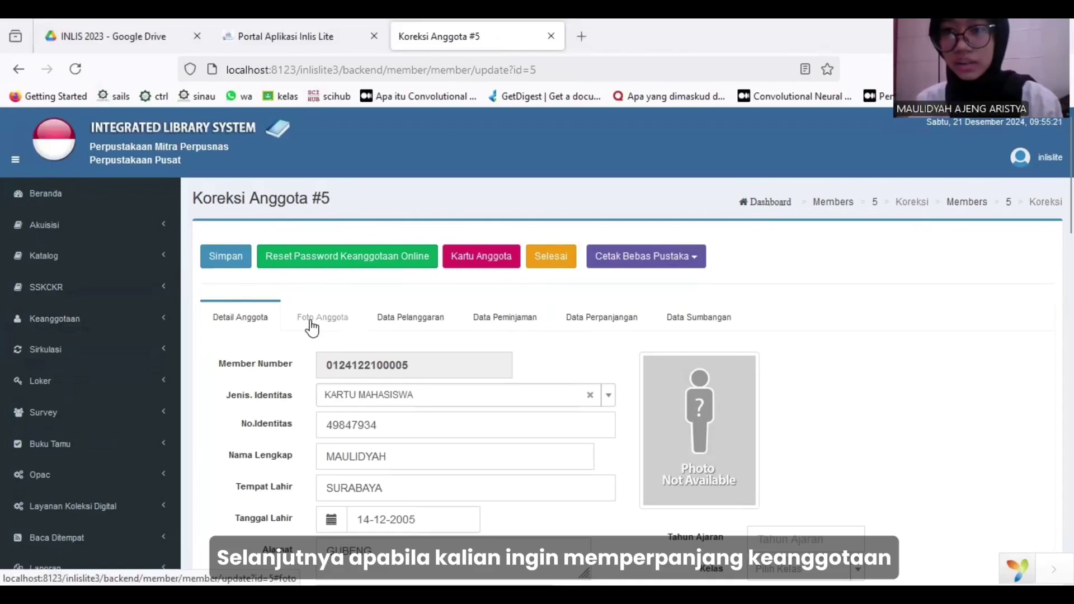
Check the empty Daftar Perpanjangan list under Keanggotaan and start a new extension with Tambah.
{"action": "left_click", "coordinate": [147, 326]}
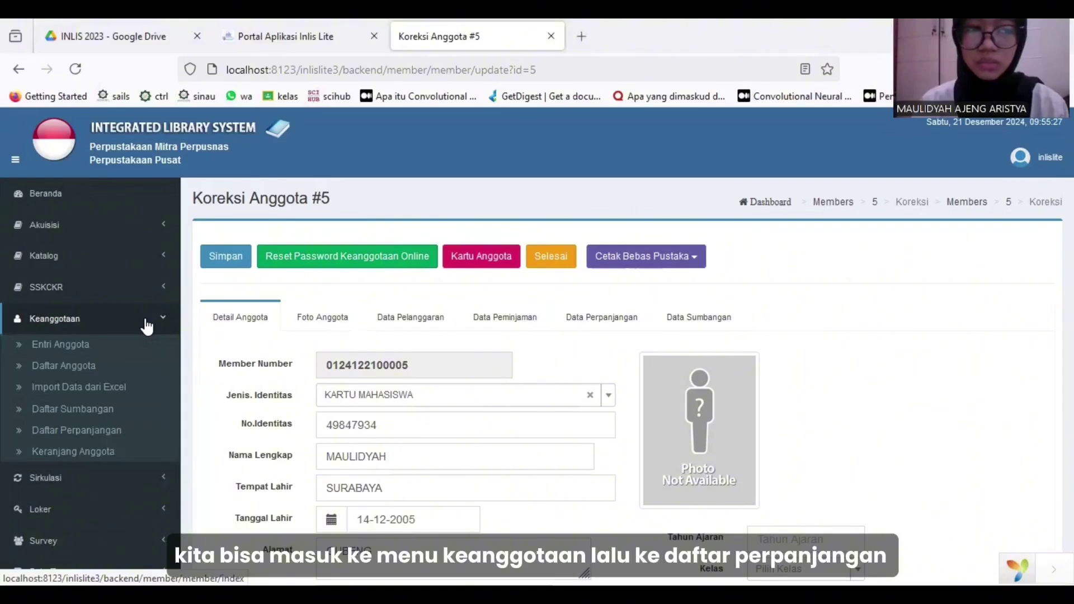
{"action": "left_click", "coordinate": [129, 435]}
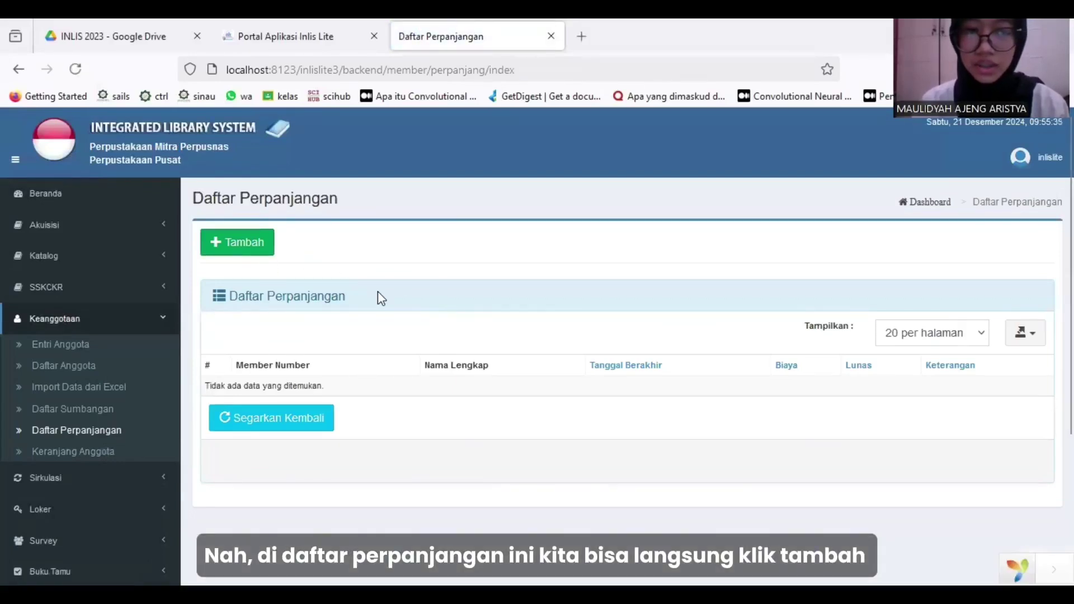
{"action": "left_click", "coordinate": [229, 252]}
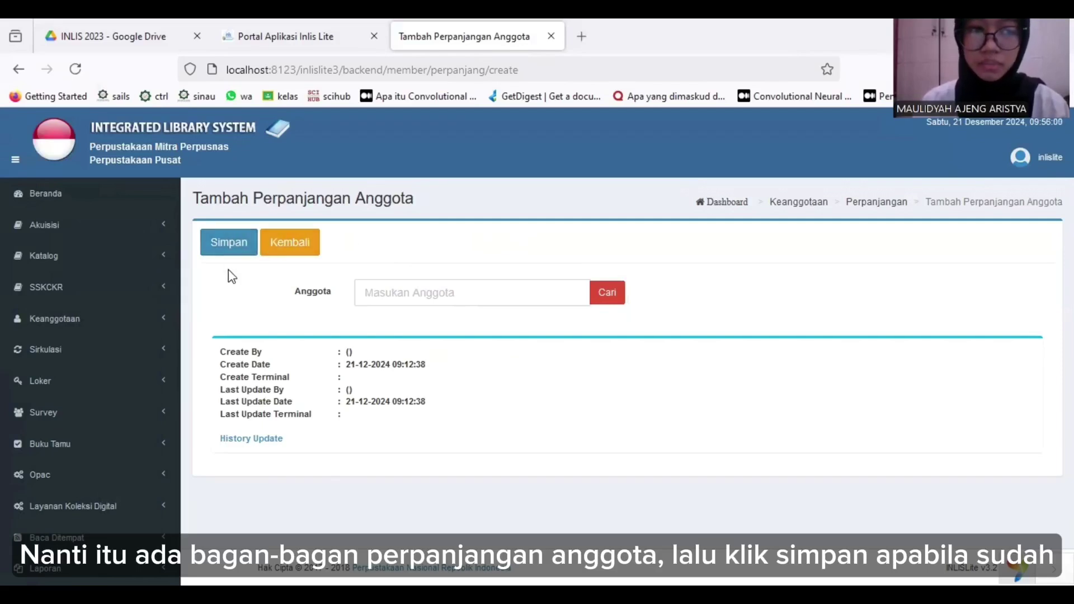
{"action": "left_click", "coordinate": [120, 318]}
Open the Entri Anggota new-member form and scroll through its fields.
{"action": "left_click", "coordinate": [117, 349]}
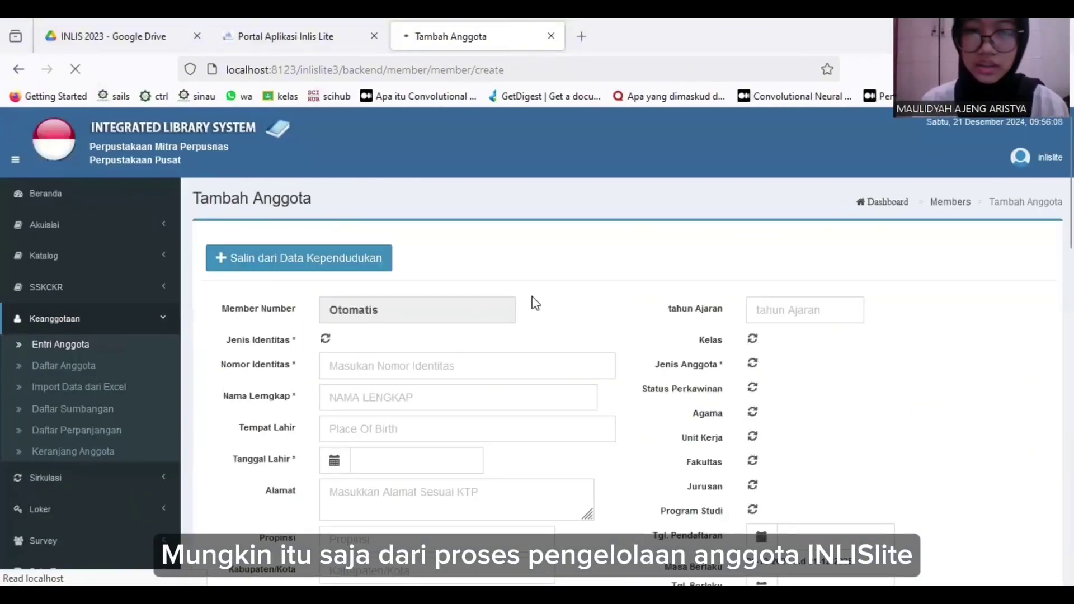
{"action": "scroll", "coordinate": [534, 300], "scroll_direction": "down", "scroll_amount": 3}
{"action": "scroll", "coordinate": [533, 297], "scroll_direction": "up", "scroll_amount": 1}
{"action": "scroll", "coordinate": [533, 296], "scroll_direction": "up", "scroll_amount": 2}
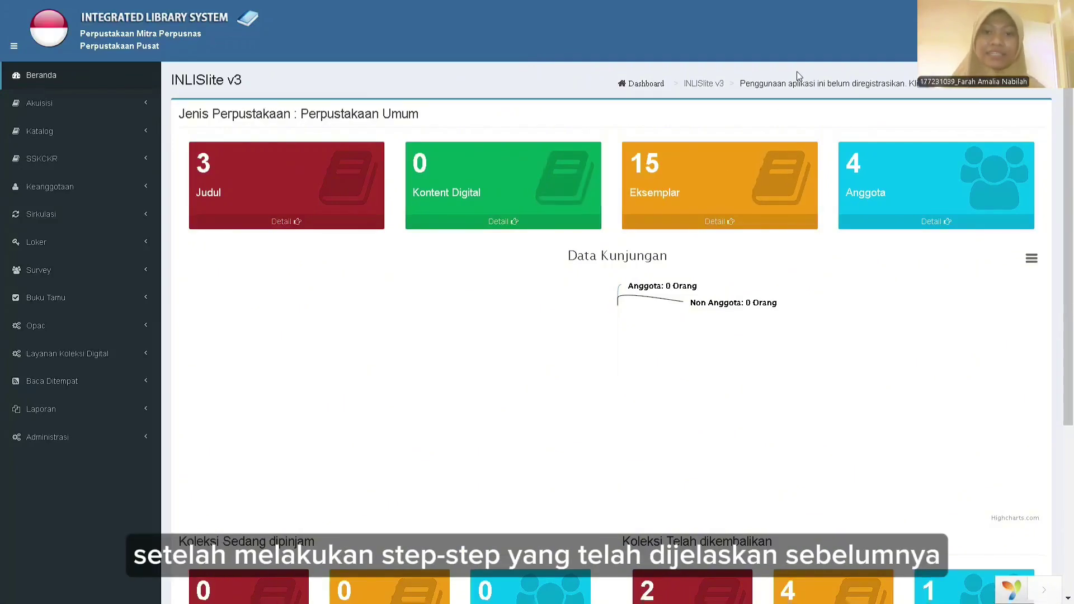
Open Sirkulasi > Entri Peminjaman and place the cursor in the member number field.
{"action": "left_click", "coordinate": [5, 42]}
{"action": "left_click", "coordinate": [8, 44]}
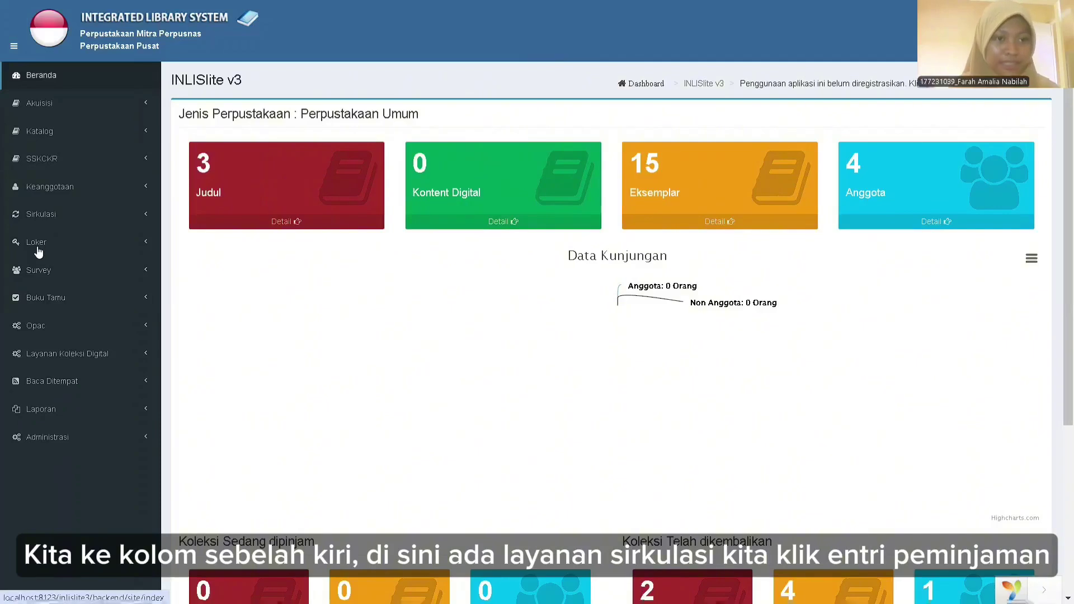
{"action": "left_click", "coordinate": [19, 219]}
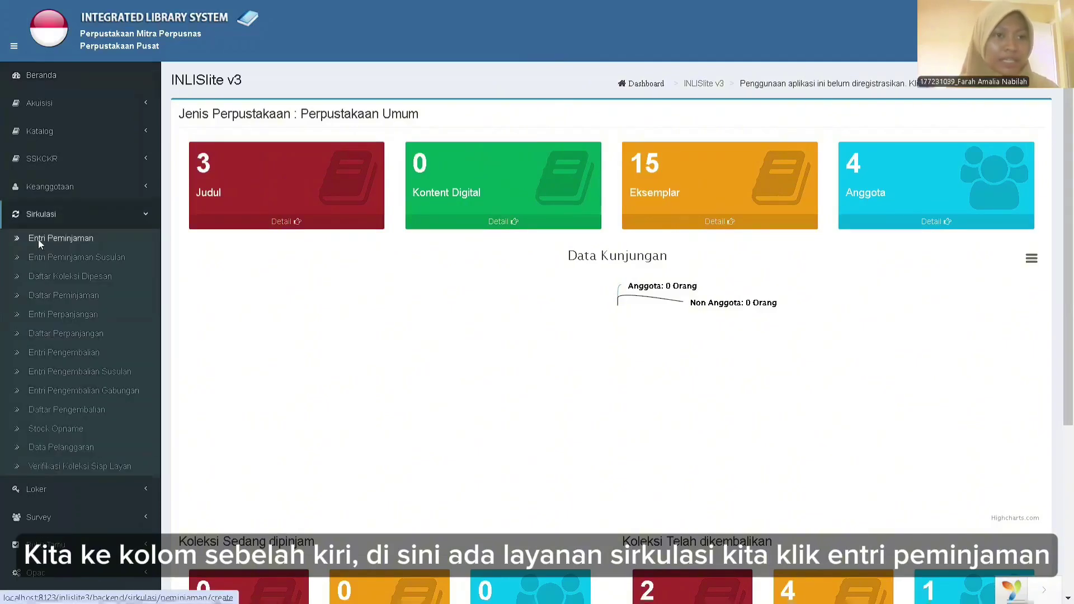
{"action": "left_click", "coordinate": [38, 239]}
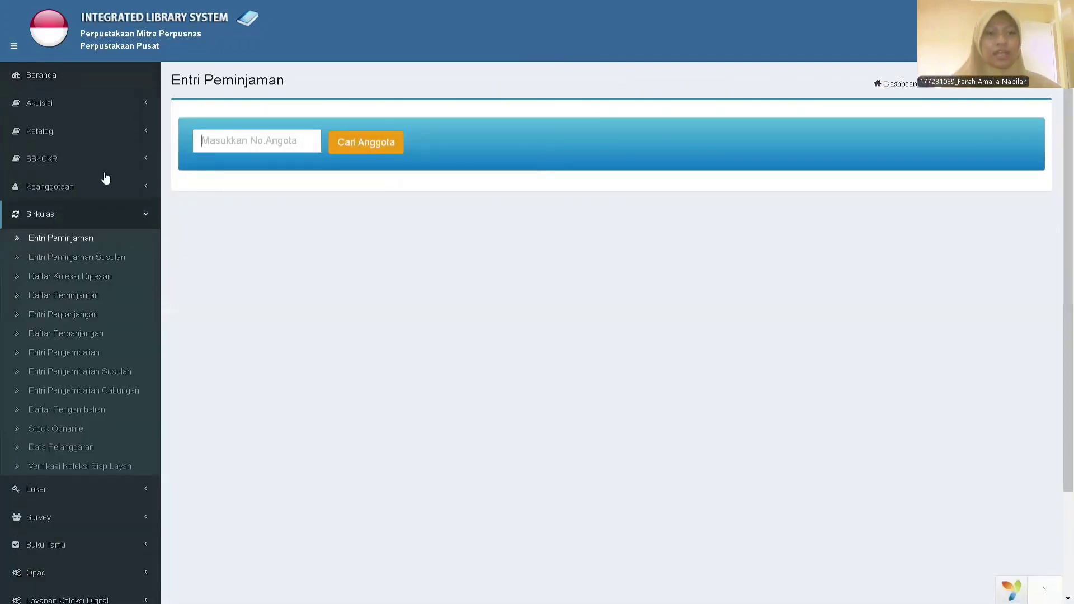
{"action": "left_click", "coordinate": [229, 147]}
Enter the borrower's member number from the suggestions and look up the member.
{"action": "type", "text": "0"}
{"action": "left_click", "coordinate": [302, 175]}
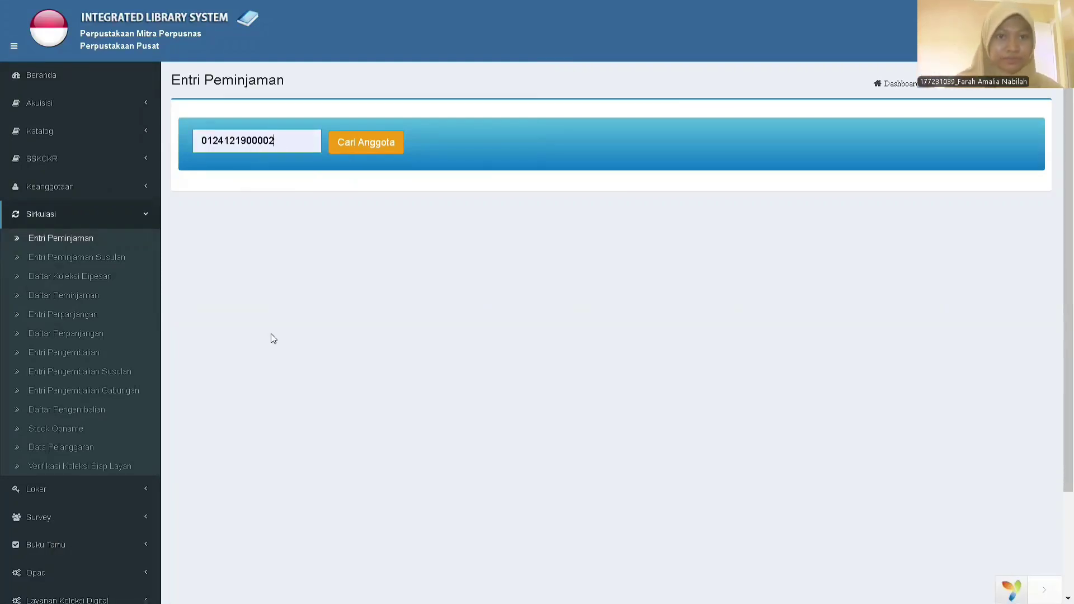
{"action": "left_click", "coordinate": [380, 147]}
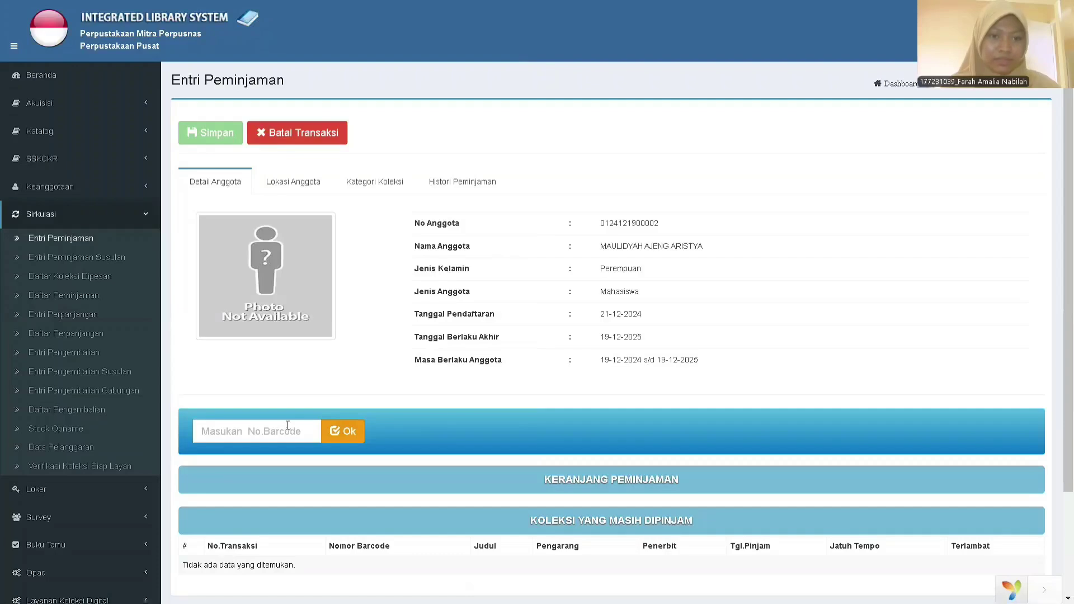
{"action": "scroll", "coordinate": [288, 427], "scroll_direction": "down", "scroll_amount": 3}
{"action": "left_click", "coordinate": [246, 304]}
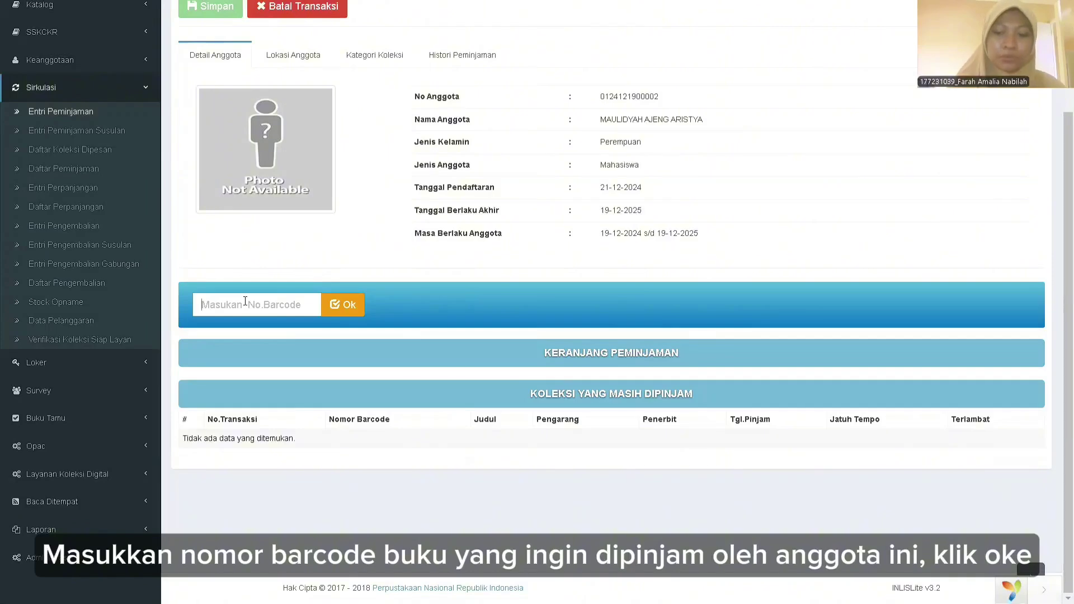
{"action": "type", "text": "202400100007"}
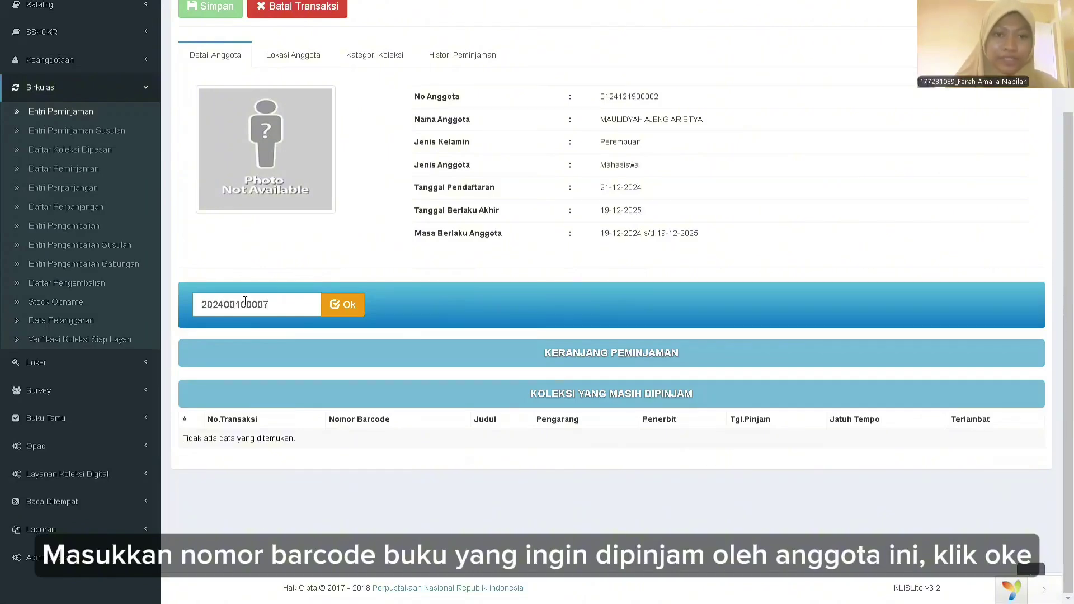
{"action": "left_click", "coordinate": [342, 302]}
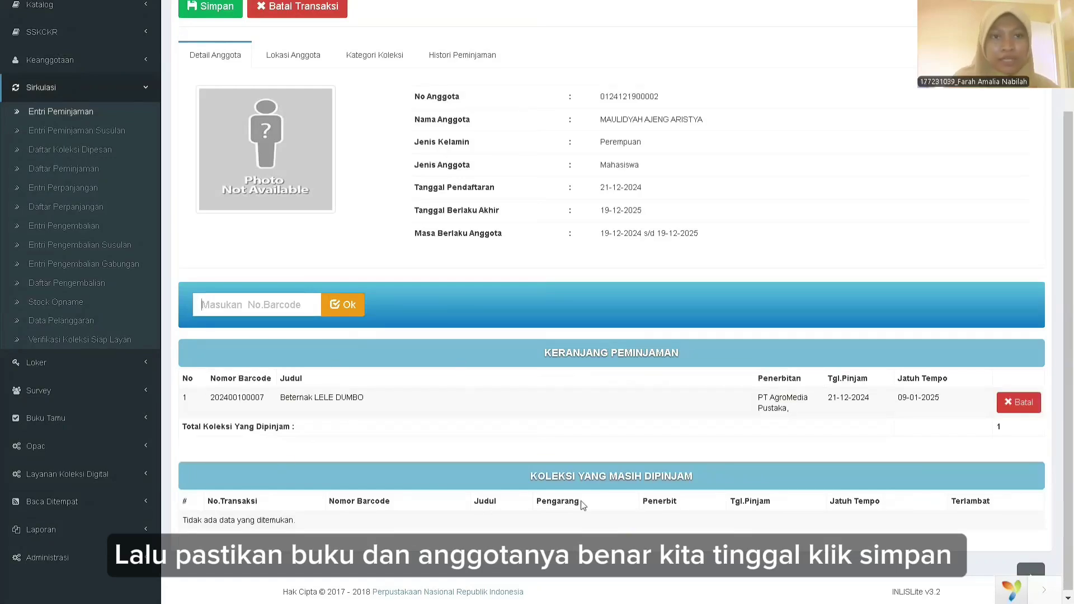
{"action": "scroll", "coordinate": [186, 269], "scroll_direction": "up", "scroll_amount": 3}
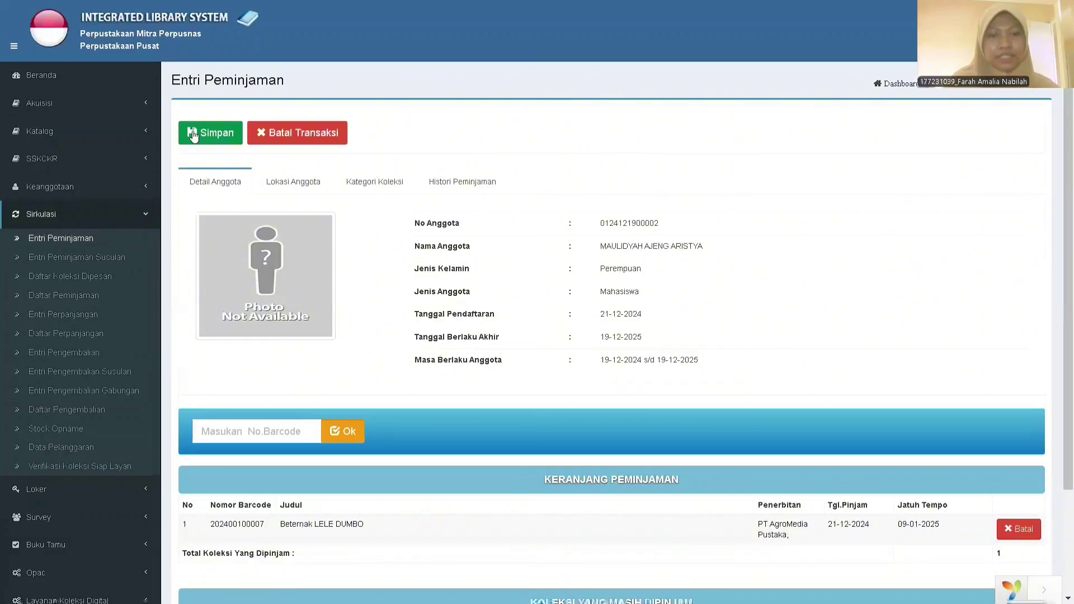
{"action": "left_click", "coordinate": [192, 136]}
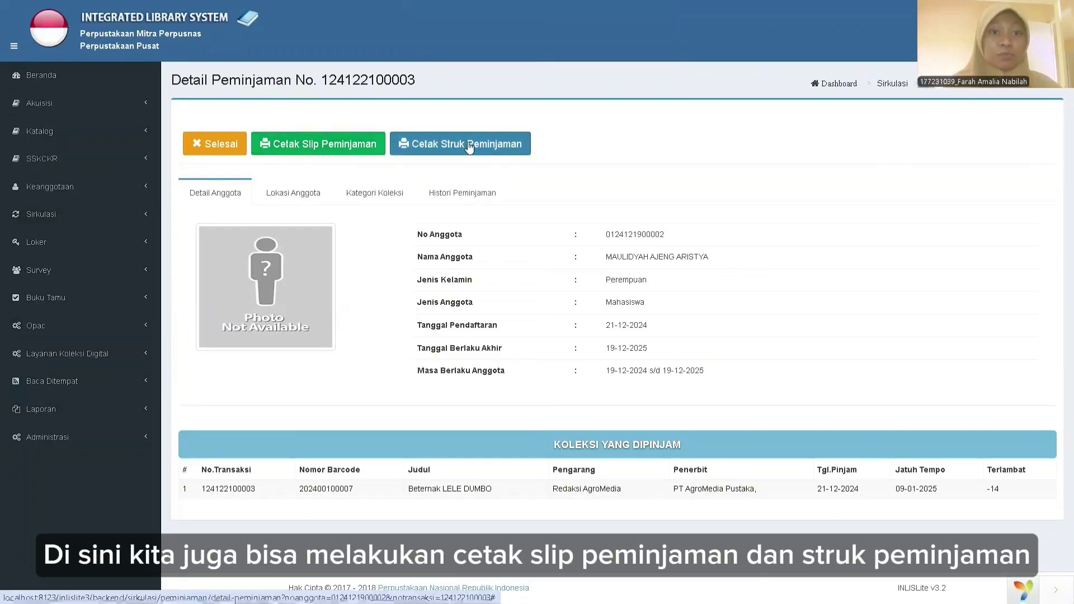
Finish the loan and review the Beternak LELE DUMBO transaction details in Daftar Peminjaman.
{"action": "left_click", "coordinate": [196, 150]}
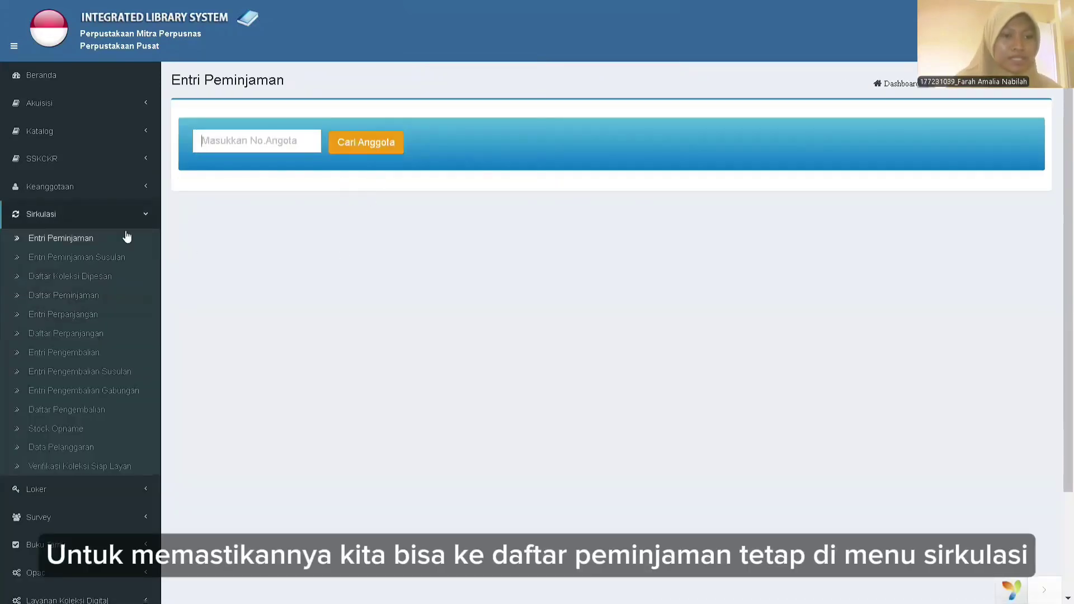
{"action": "left_click", "coordinate": [101, 293]}
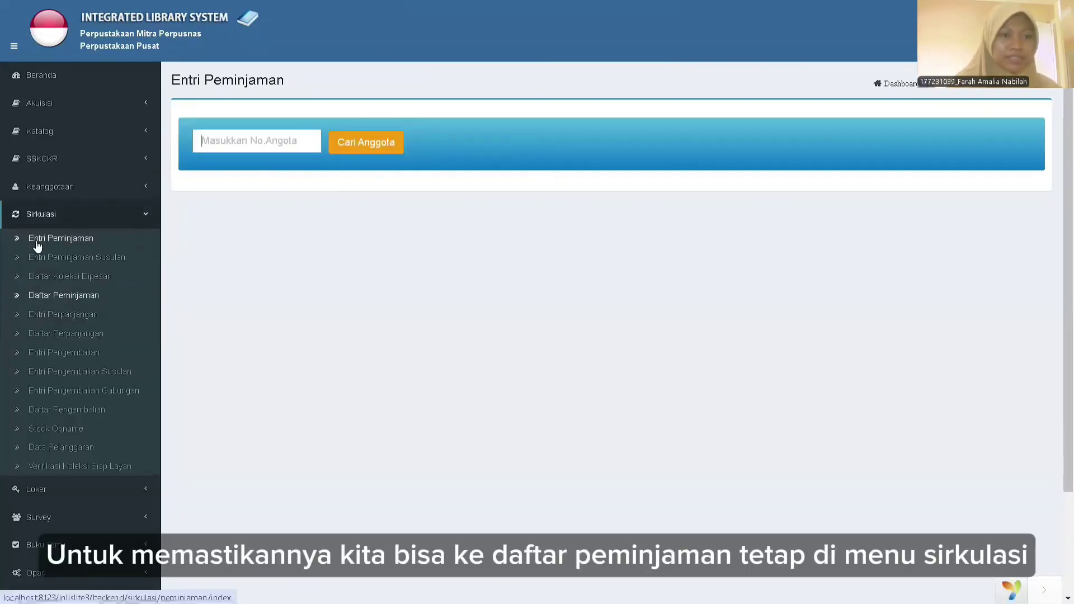
{"action": "left_click", "coordinate": [68, 289]}
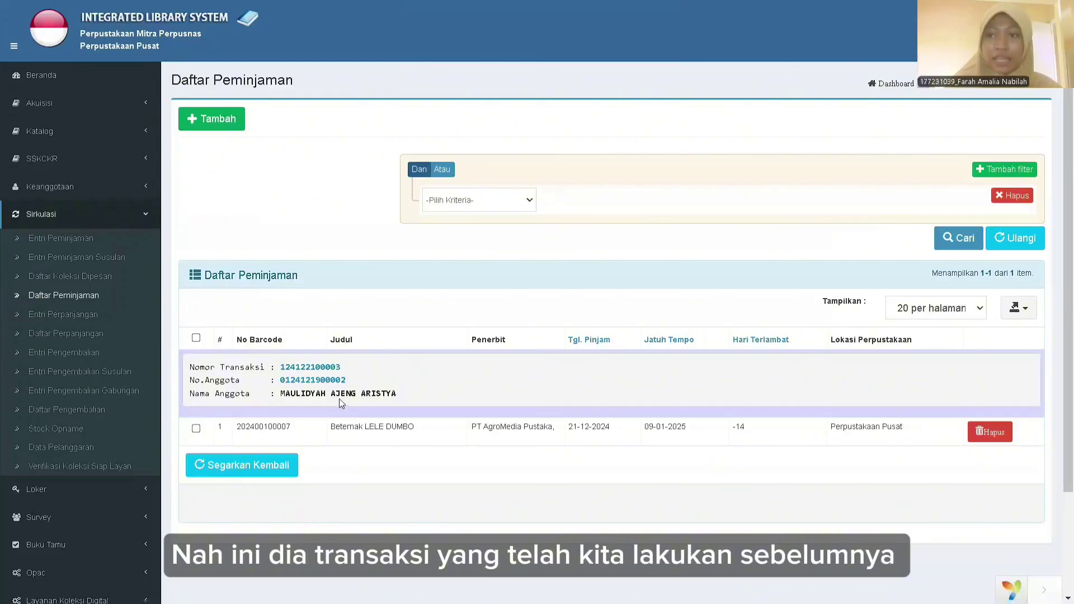
{"action": "left_click", "coordinate": [315, 368]}
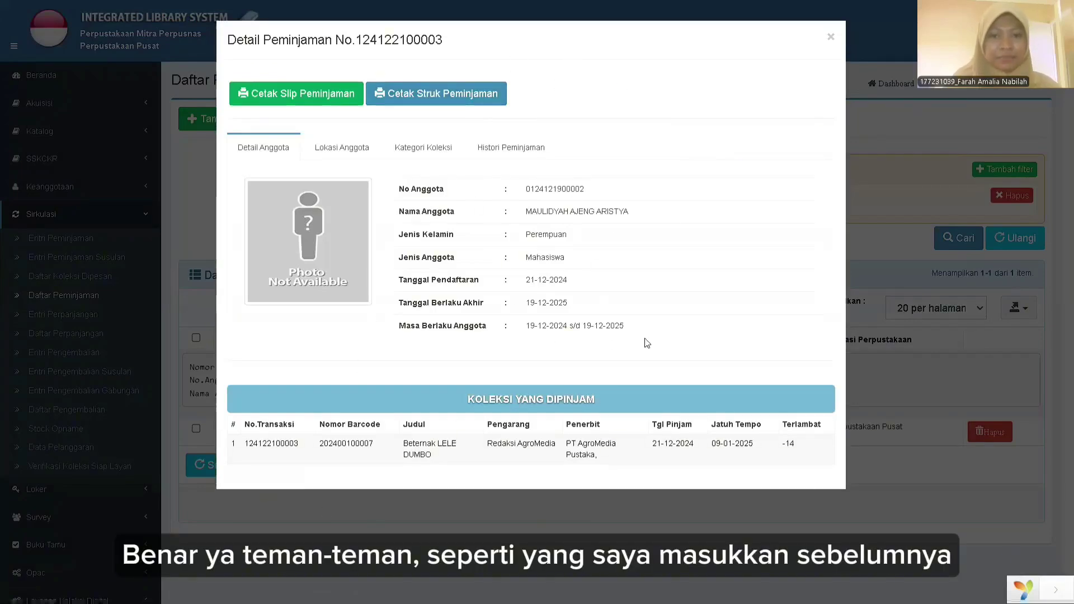
{"action": "left_click", "coordinate": [831, 40]}
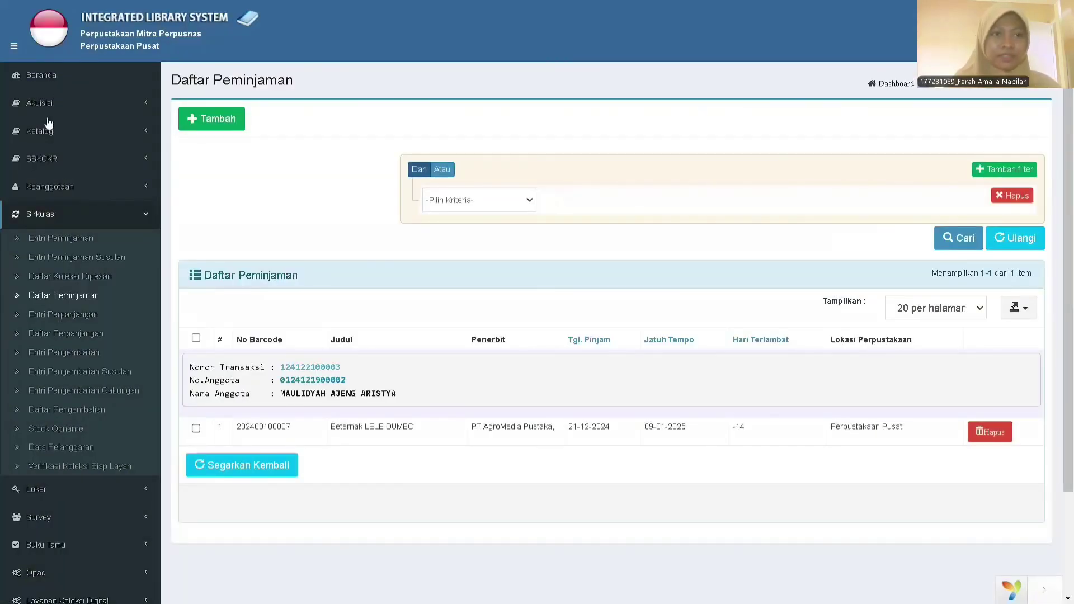
Go back to the dashboard and open the Sirkulasi returns entry page.
{"action": "left_click", "coordinate": [41, 77]}
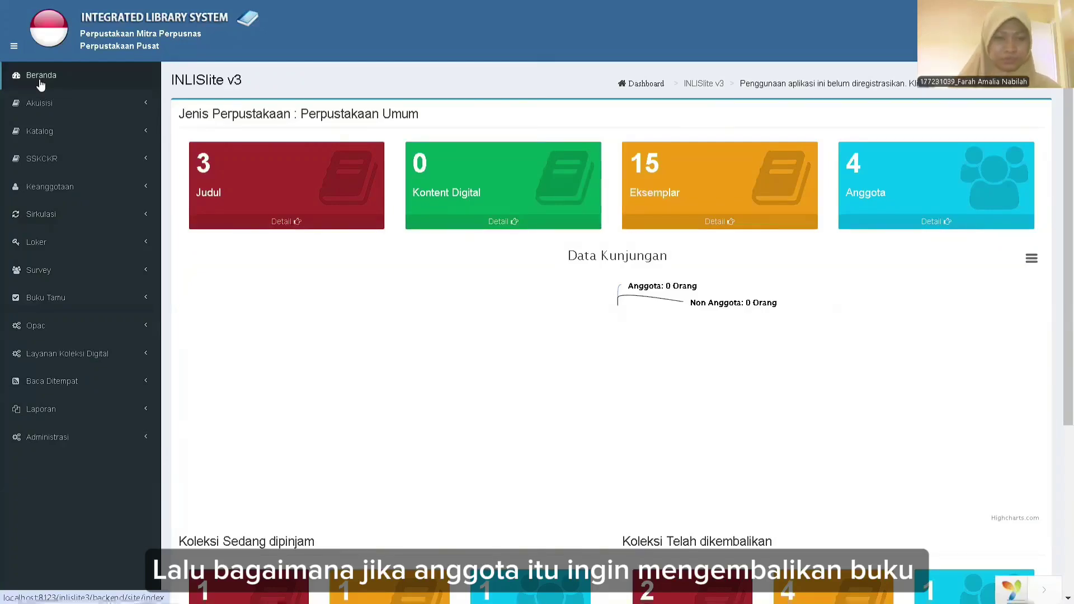
{"action": "left_click", "coordinate": [48, 219]}
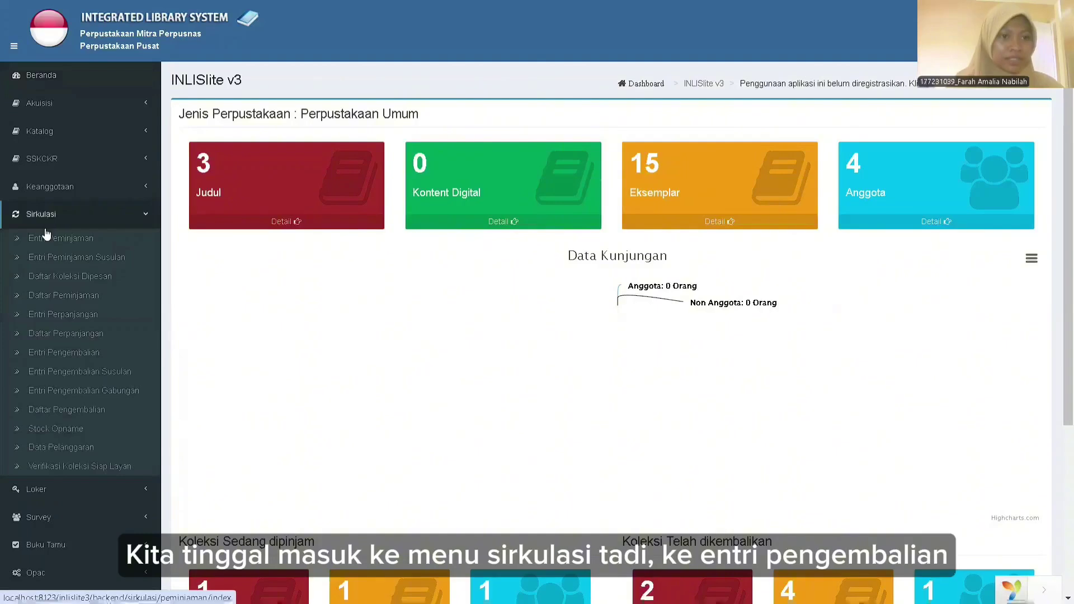
{"action": "left_click", "coordinate": [47, 357]}
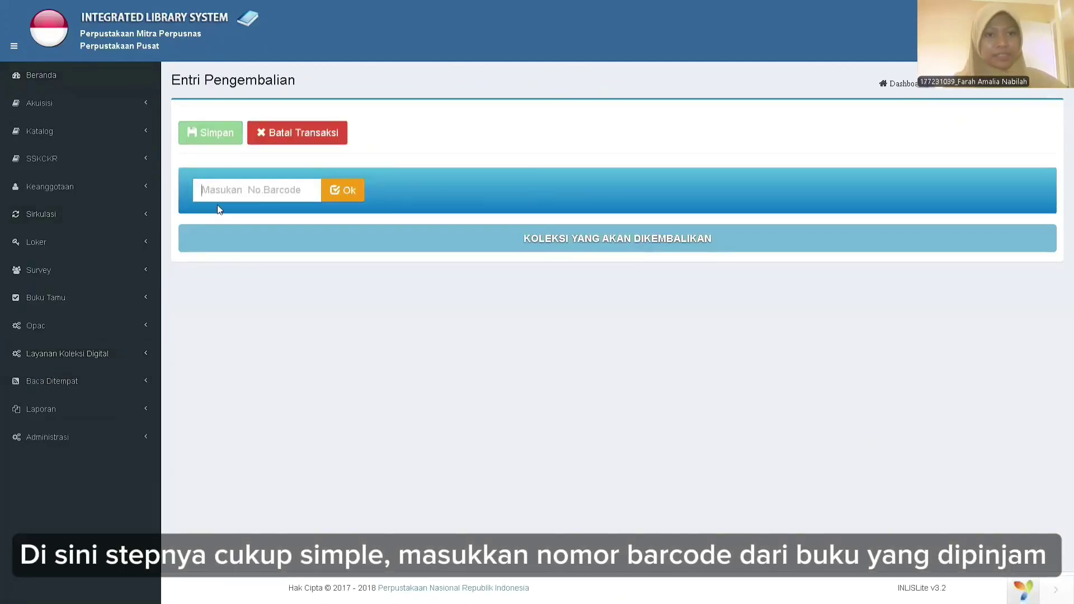
{"action": "type", "text": "202400100007"}
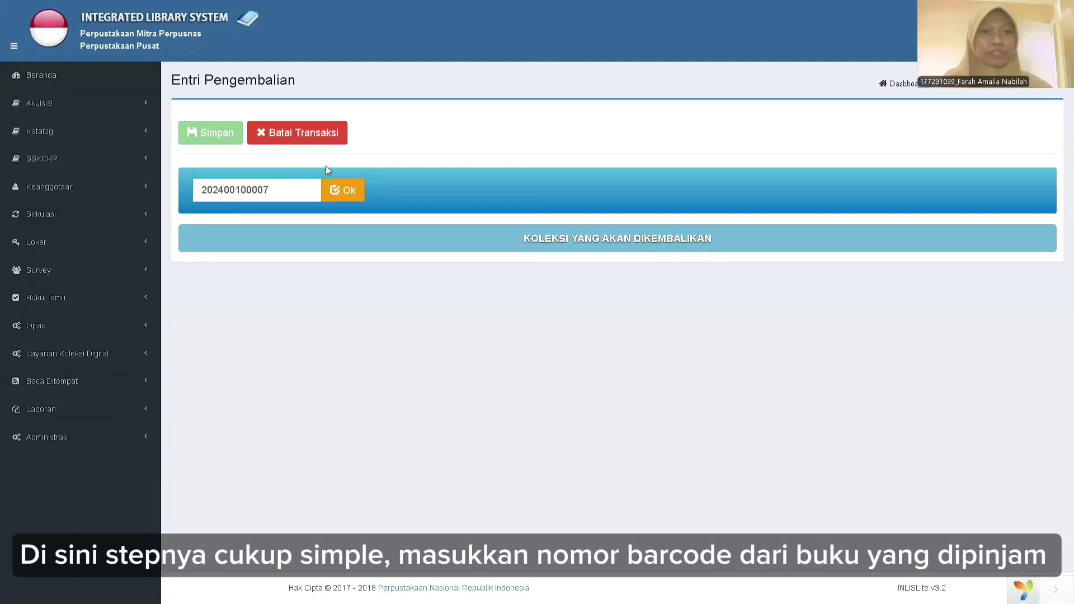
{"action": "left_click", "coordinate": [344, 196]}
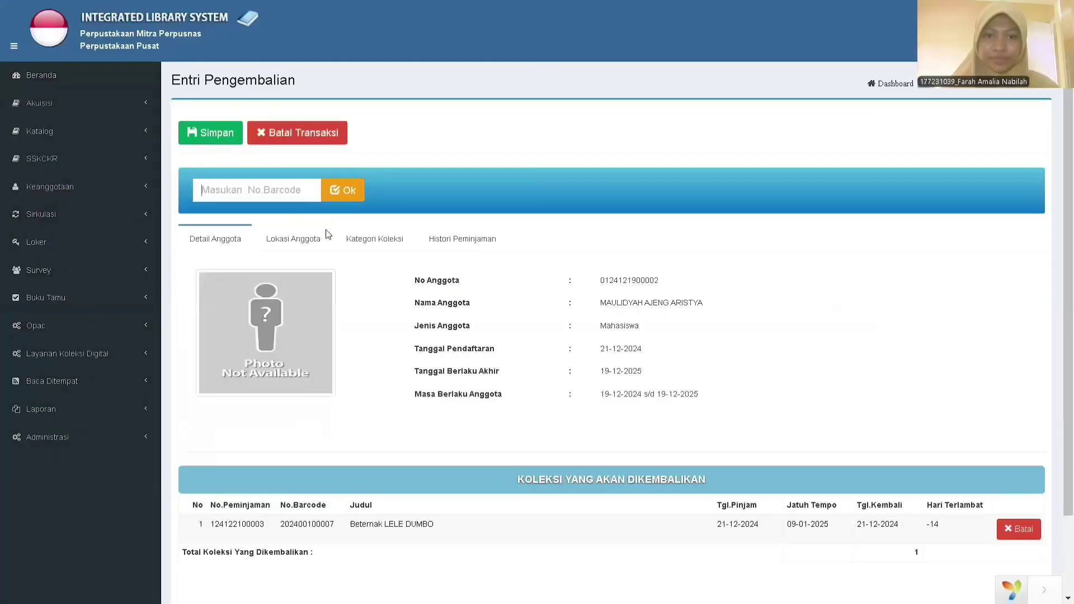
{"action": "scroll", "coordinate": [489, 429], "scroll_direction": "down", "scroll_amount": 2}
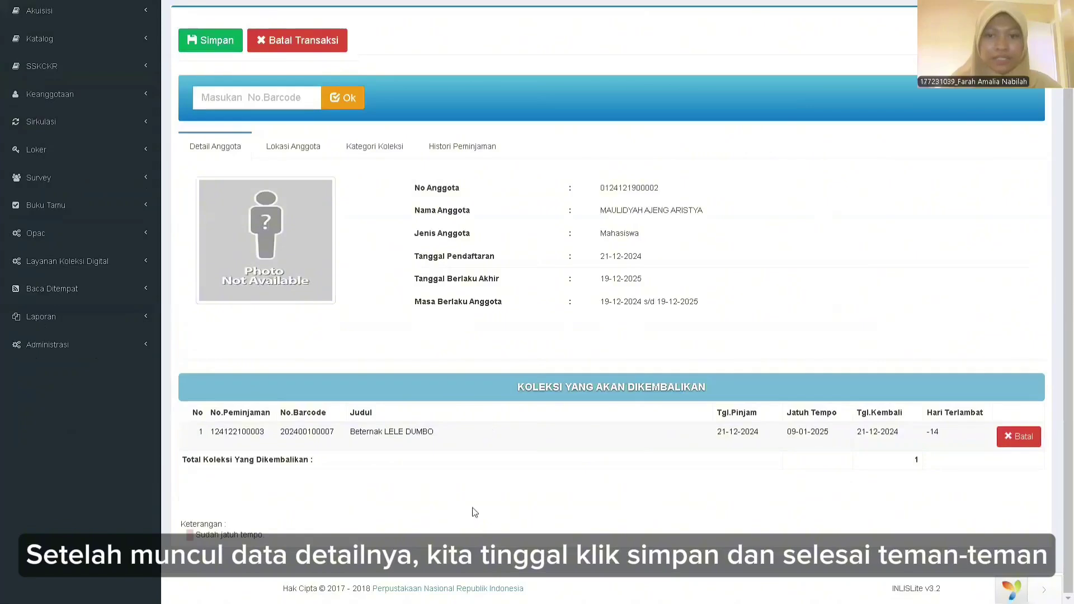
{"action": "scroll", "coordinate": [480, 278], "scroll_direction": "up", "scroll_amount": 1}
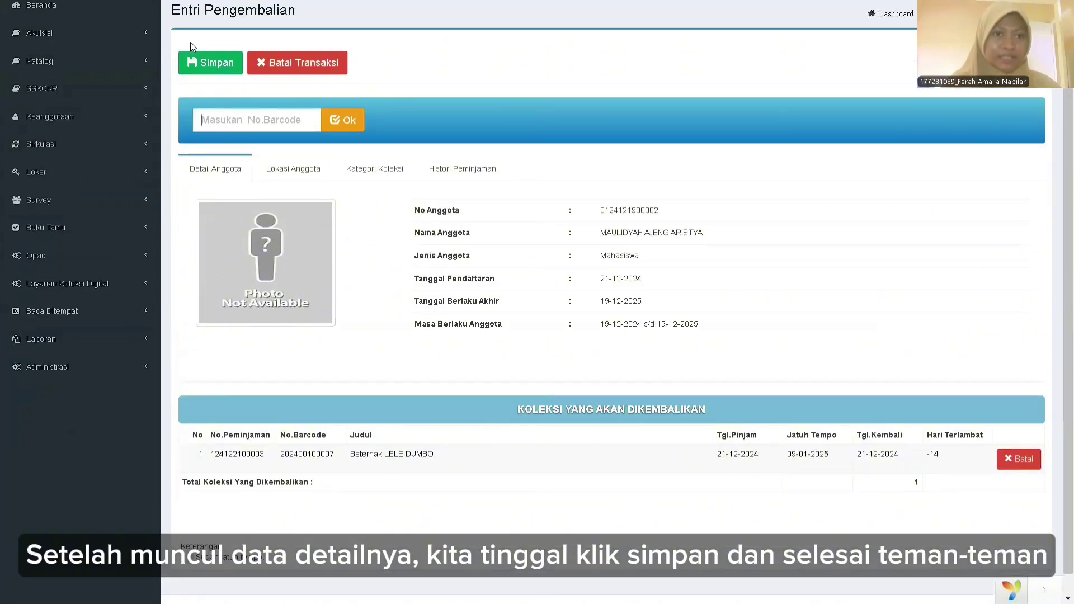
{"action": "left_click", "coordinate": [200, 71]}
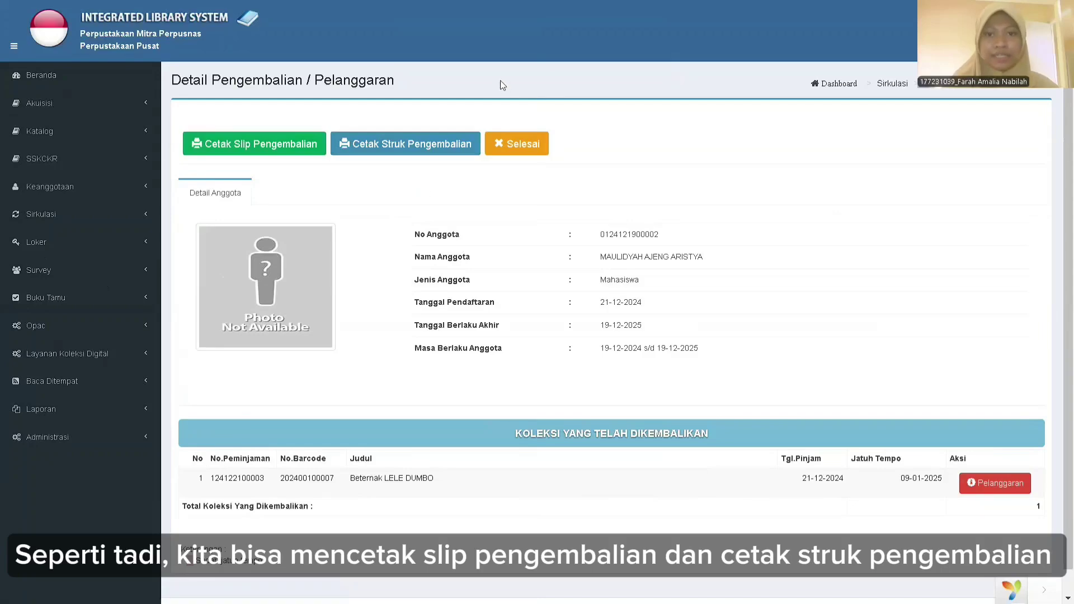
{"action": "left_click", "coordinate": [523, 148]}
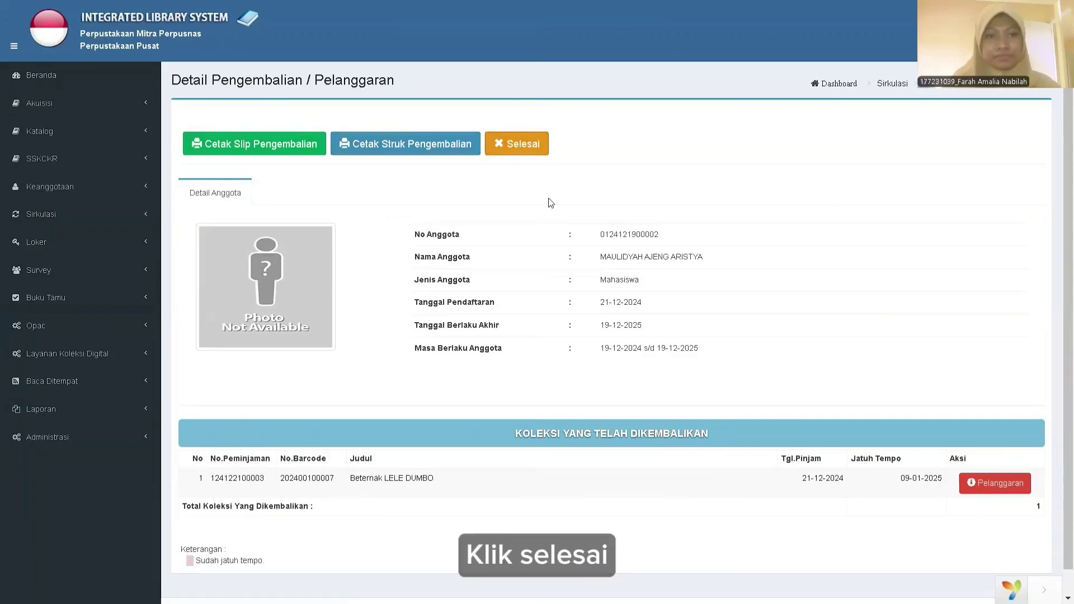
Scroll through the Daftar Pengembalian list of recorded returns.
{"action": "scroll", "coordinate": [511, 192], "scroll_direction": "down", "scroll_amount": 10}
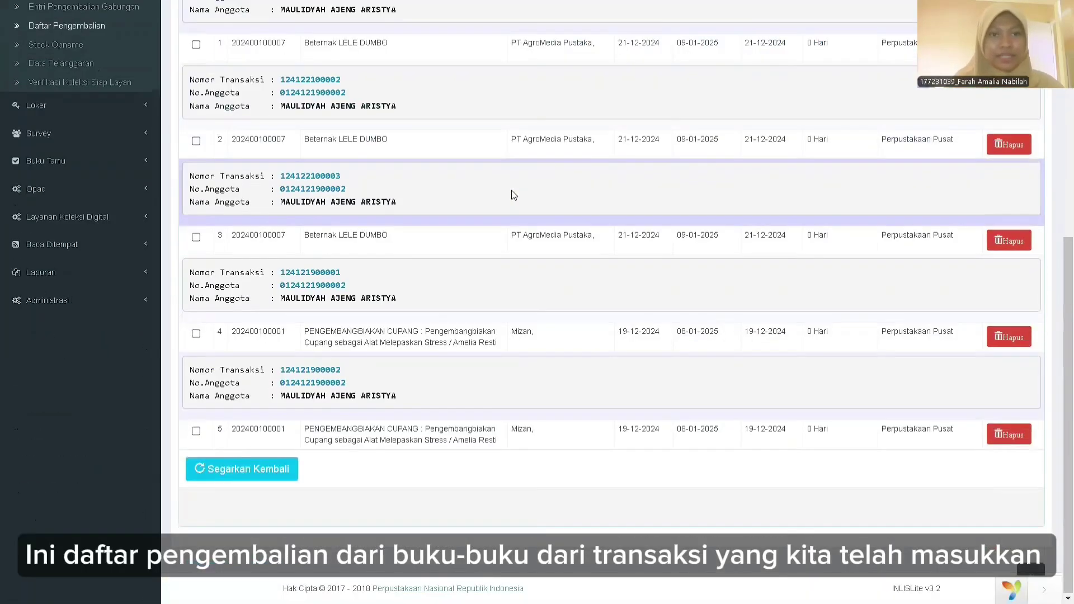
{"action": "scroll", "coordinate": [513, 195], "scroll_direction": "up", "scroll_amount": 9}
{"action": "scroll", "coordinate": [351, 316], "scroll_direction": "down", "scroll_amount": 1}
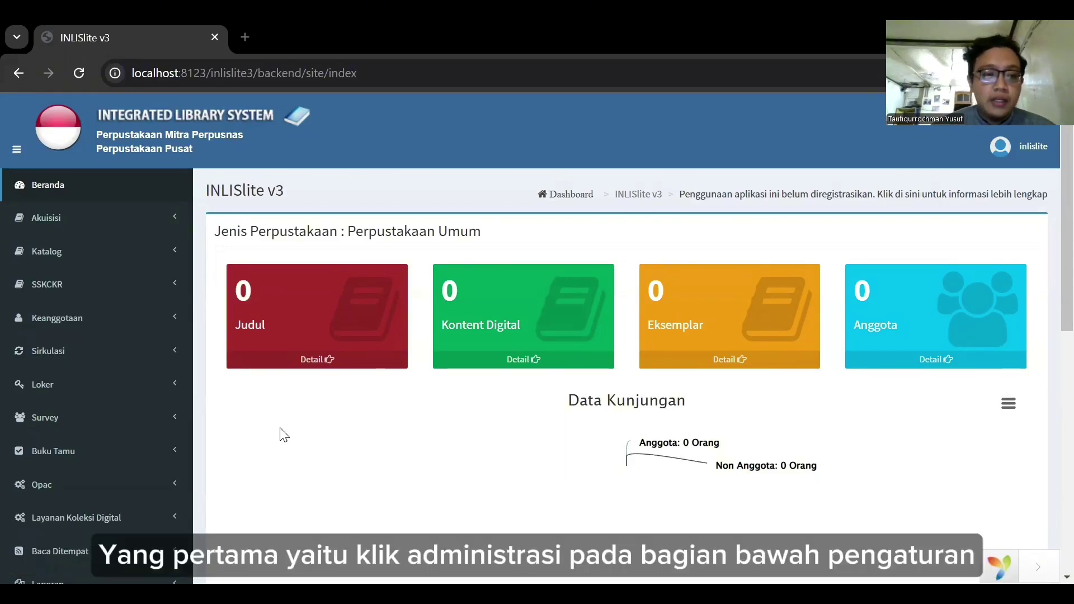
Open the Nama Perpustakaan page under Administrasi > Pengaturan Umum.
{"action": "scroll", "coordinate": [145, 458], "scroll_direction": "down", "scroll_amount": 4}
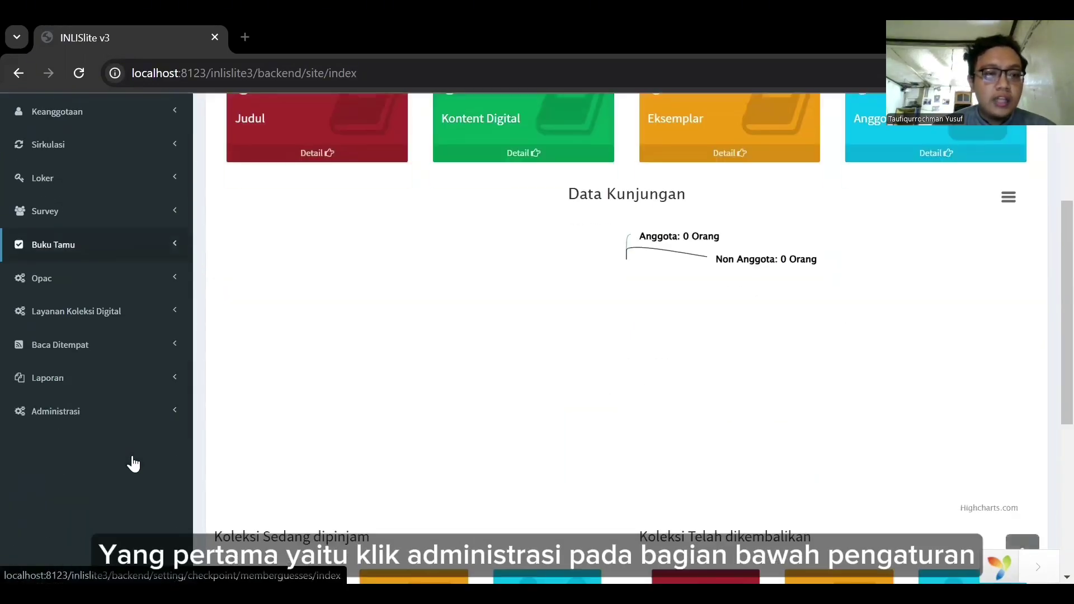
{"action": "left_click", "coordinate": [129, 412]}
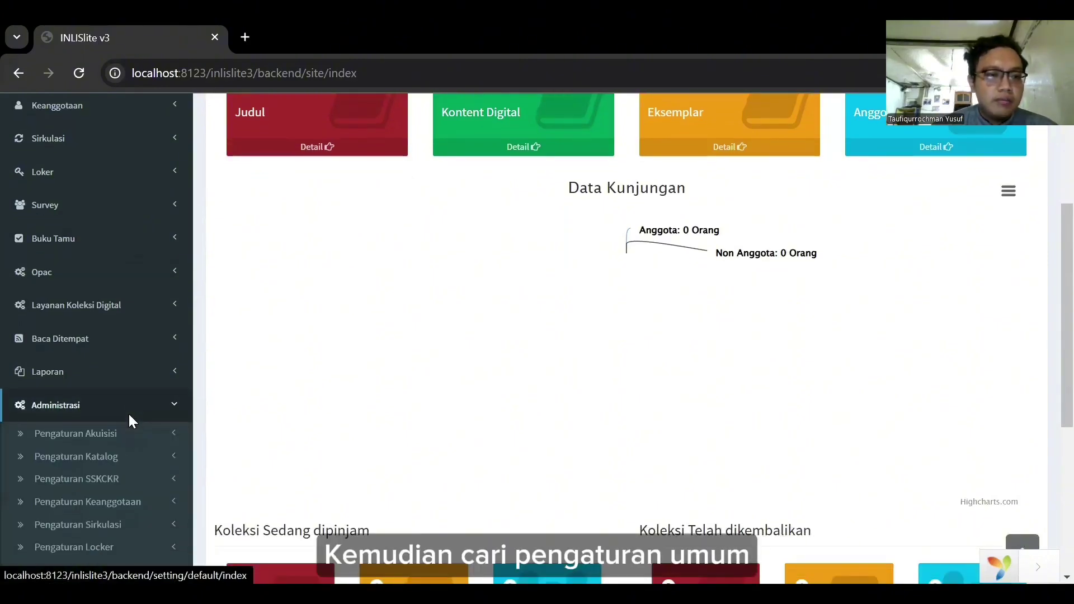
{"action": "scroll", "coordinate": [133, 485], "scroll_direction": "down", "scroll_amount": 4}
{"action": "left_click", "coordinate": [133, 486]}
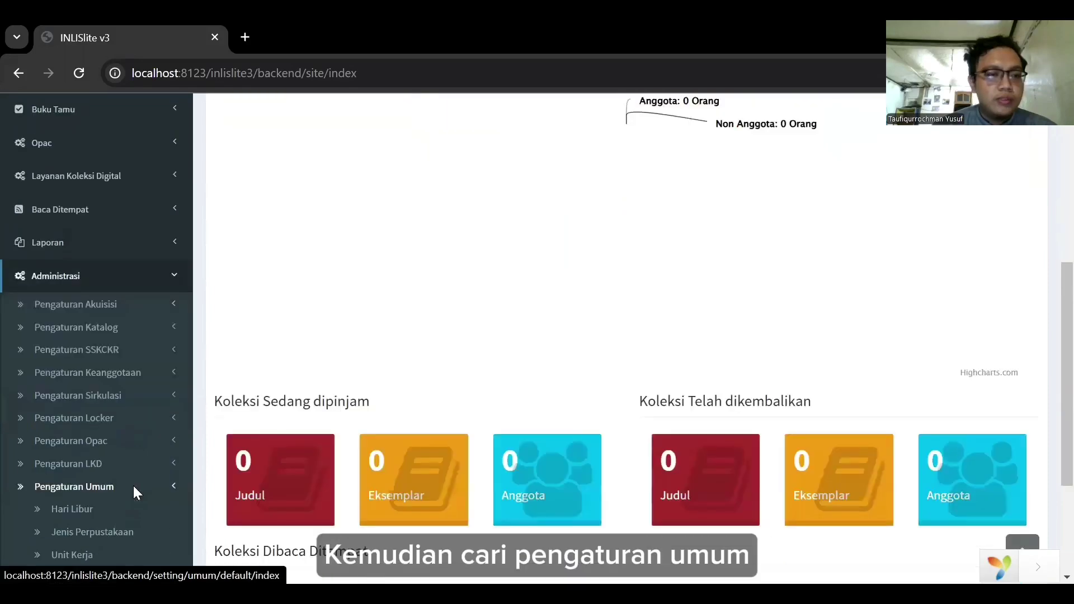
{"action": "scroll", "coordinate": [133, 485], "scroll_direction": "down", "scroll_amount": 1}
{"action": "scroll", "coordinate": [134, 486], "scroll_direction": "down", "scroll_amount": 1}
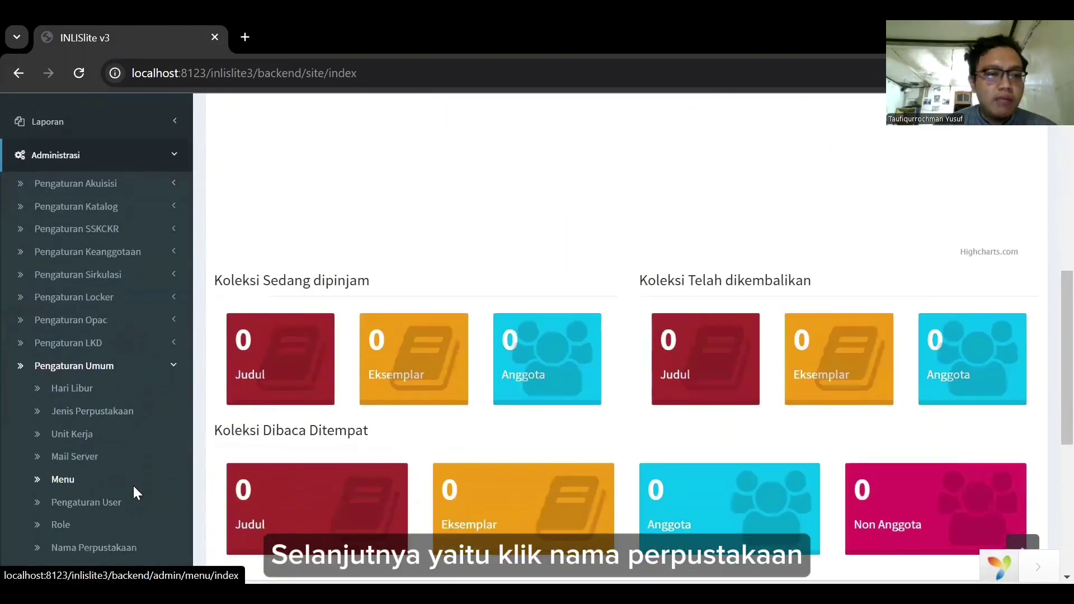
{"action": "left_click", "coordinate": [120, 506]}
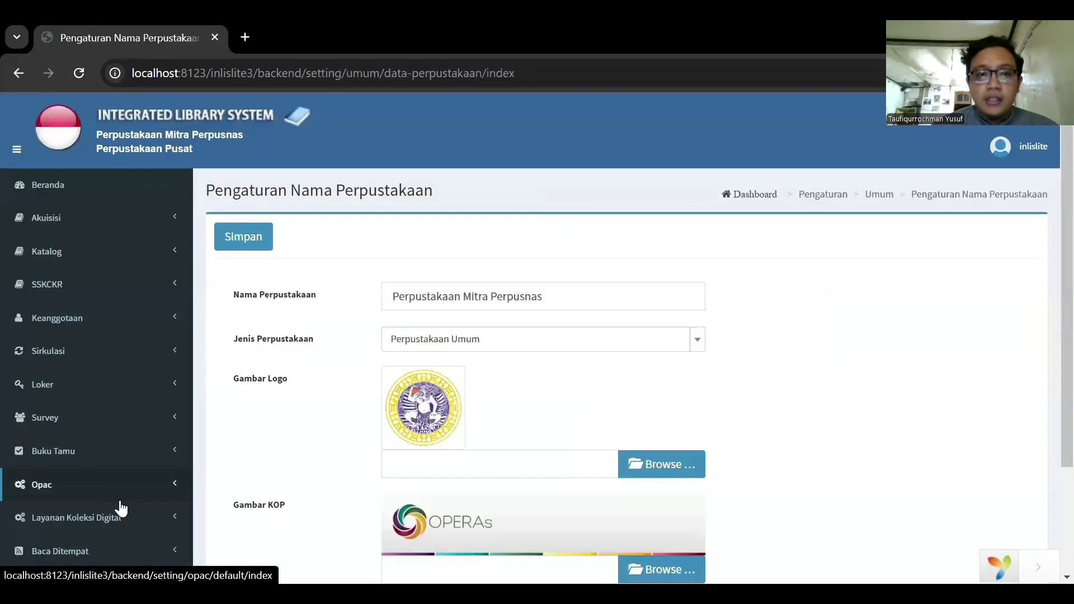
Rename the library to Perpustakaan Ravenclaw with type Perpustakaan Perguruan Tinggi.
{"action": "left_click", "coordinate": [573, 288]}
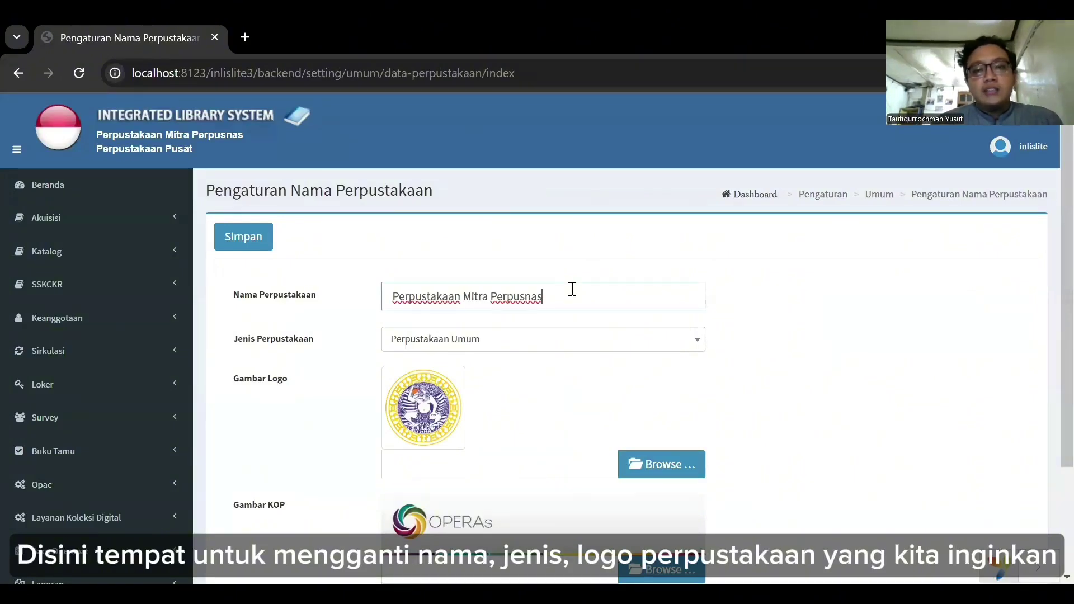
{"action": "key", "text": "BackSpace"}
{"action": "key", "text": "BackSpace"}
{"action": "key", "text": "BackSpace"}
{"action": "key", "text": "BackSpace"}
{"action": "key", "text": "BackSpace"}
{"action": "key", "text": "BackSpace"}
{"action": "key", "text": "BackSpace"}
{"action": "key", "text": "BackSpace"}
{"action": "key", "text": "BackSpace"}
{"action": "key", "text": "BackSpace"}
{"action": "key", "text": "BackSpace"}
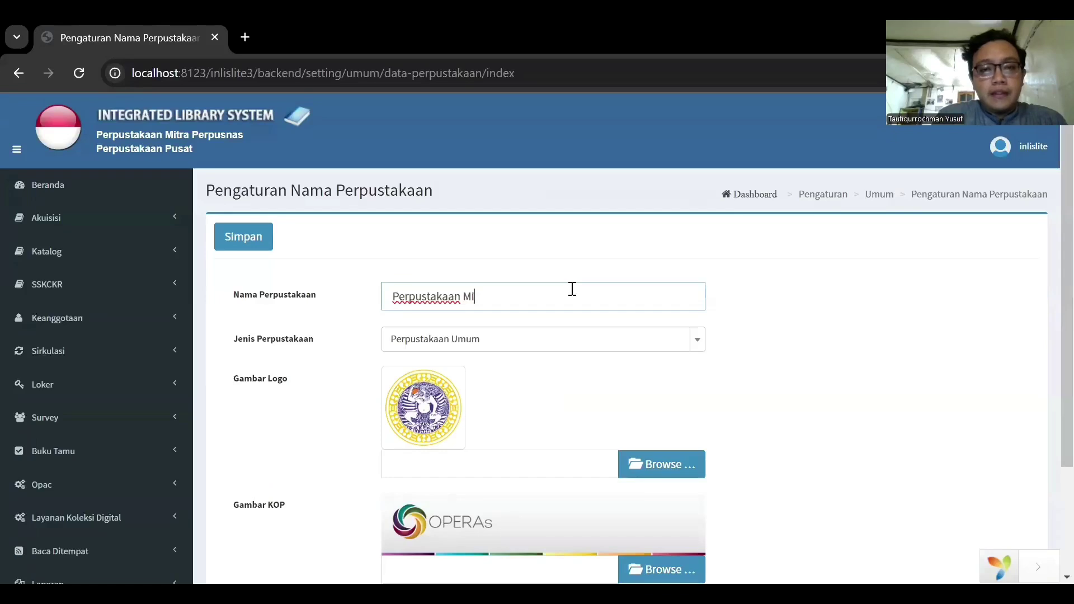
{"action": "key", "text": "BackSpace"}
{"action": "key", "text": "BackSpace"}
{"action": "type", "text": "Ravenclaw"}
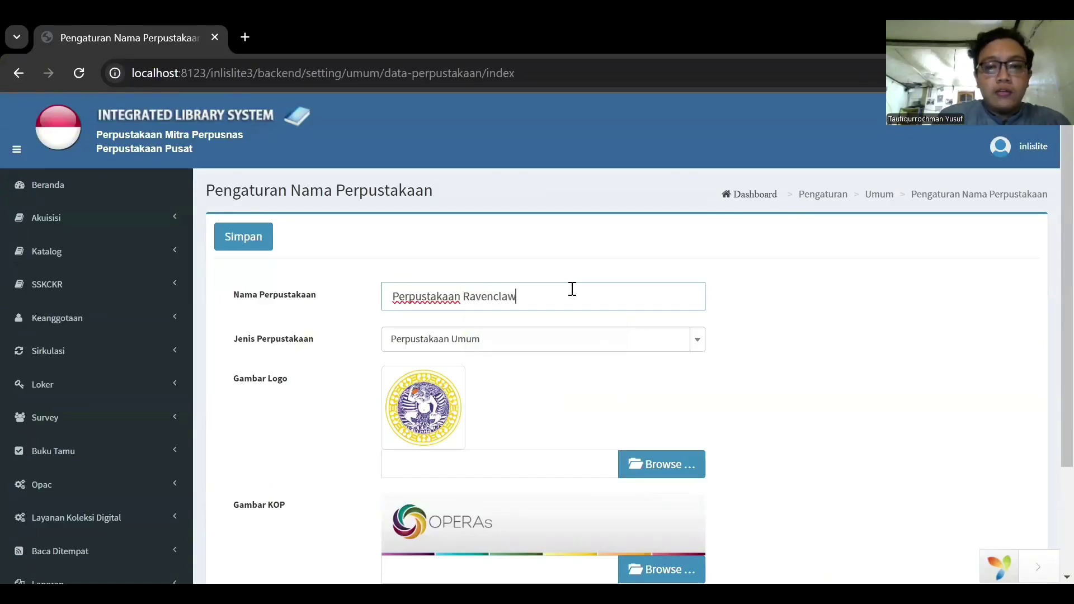
{"action": "left_click", "coordinate": [664, 347]}
{"action": "left_click", "coordinate": [541, 441]}
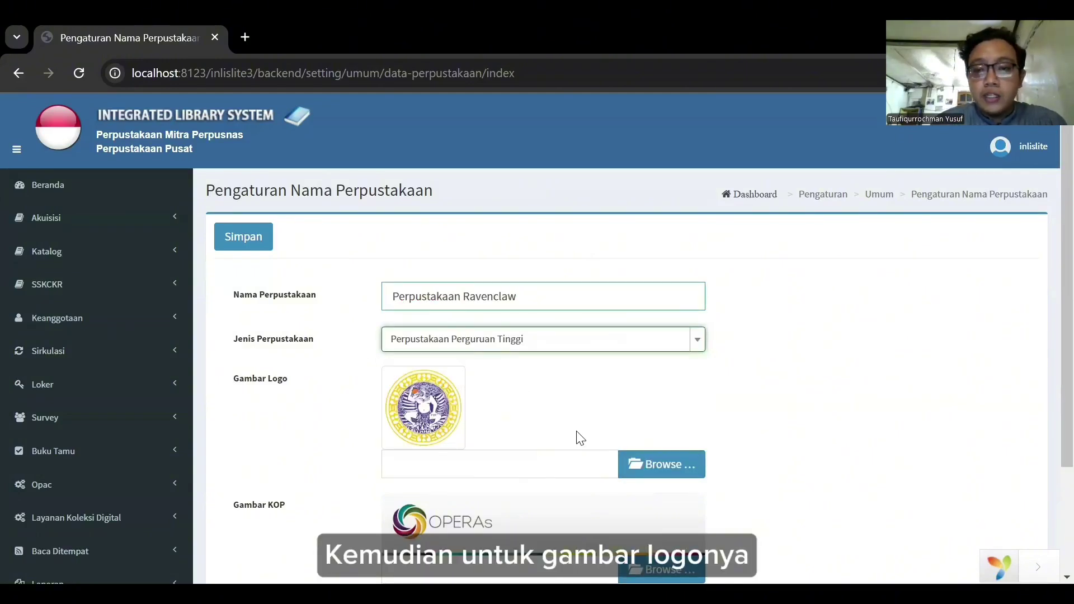
Set the downloaded Ravenclaw crest as Gambar Logo, save the settings, and return to Beranda.
{"action": "left_click", "coordinate": [658, 460]}
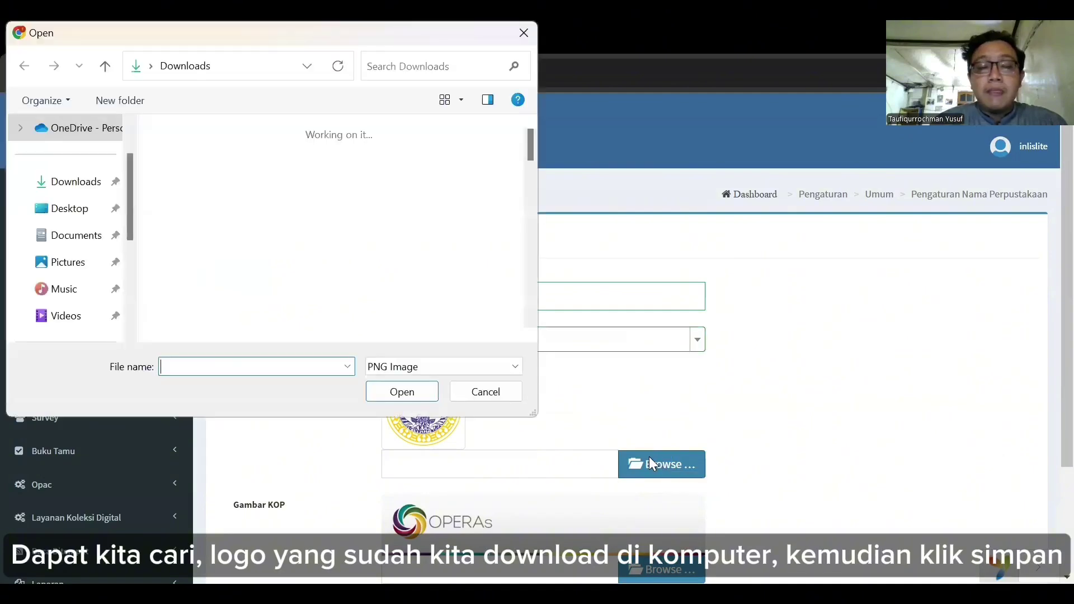
{"action": "left_click", "coordinate": [193, 167]}
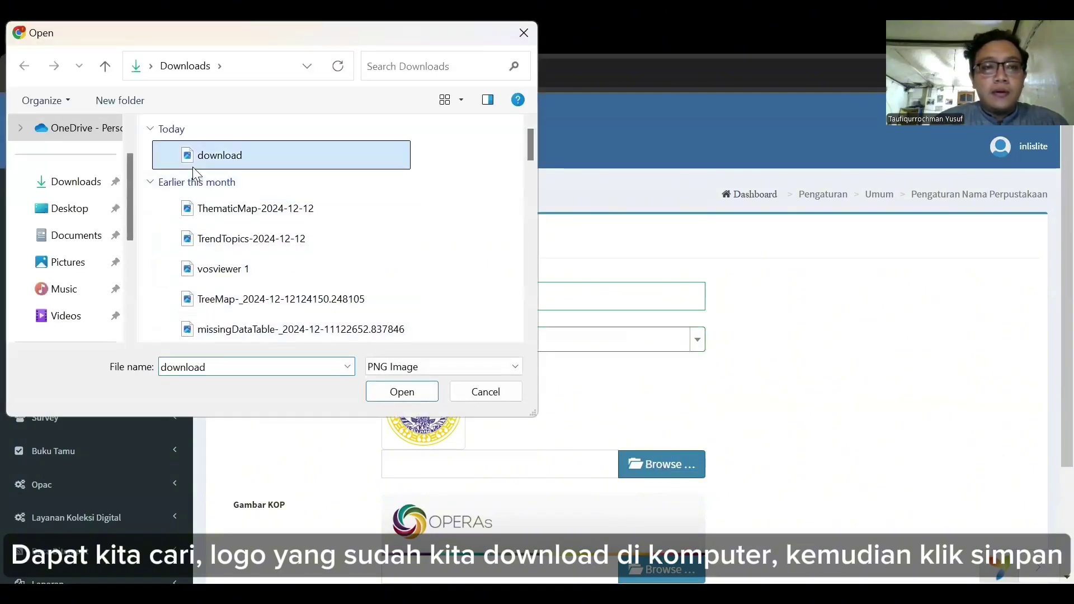
{"action": "left_click", "coordinate": [394, 397]}
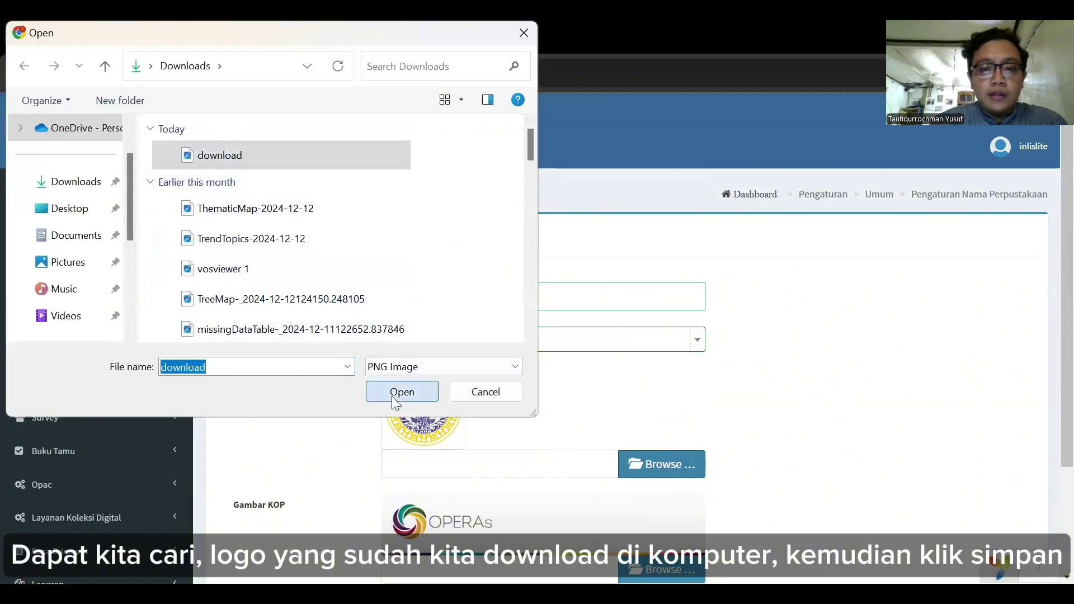
{"action": "scroll", "coordinate": [498, 403], "scroll_direction": "down", "scroll_amount": 5}
{"action": "scroll", "coordinate": [548, 414], "scroll_direction": "up", "scroll_amount": 5}
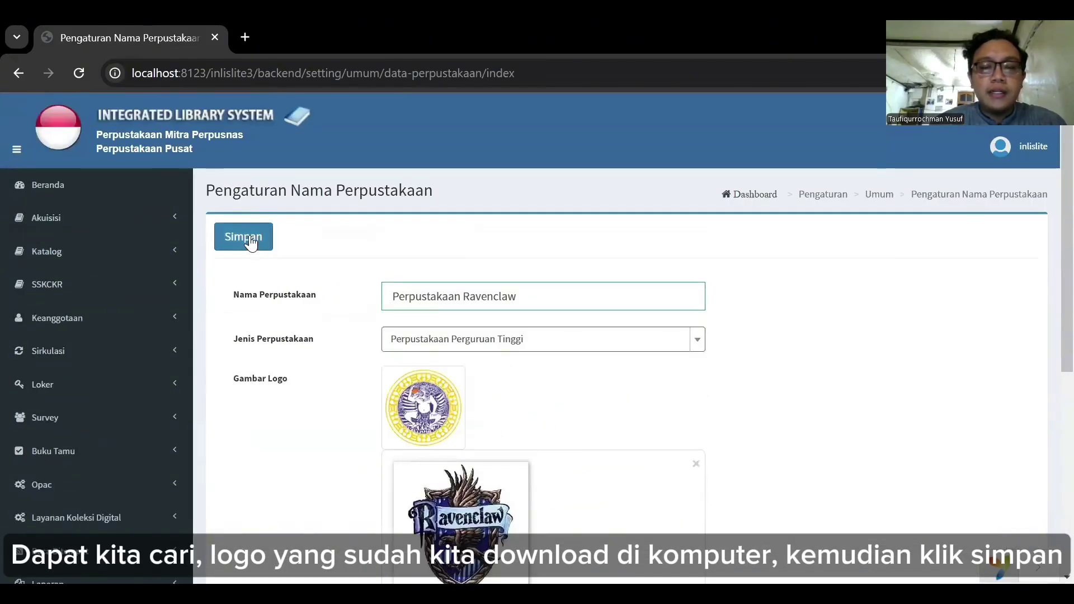
{"action": "left_click", "coordinate": [250, 239]}
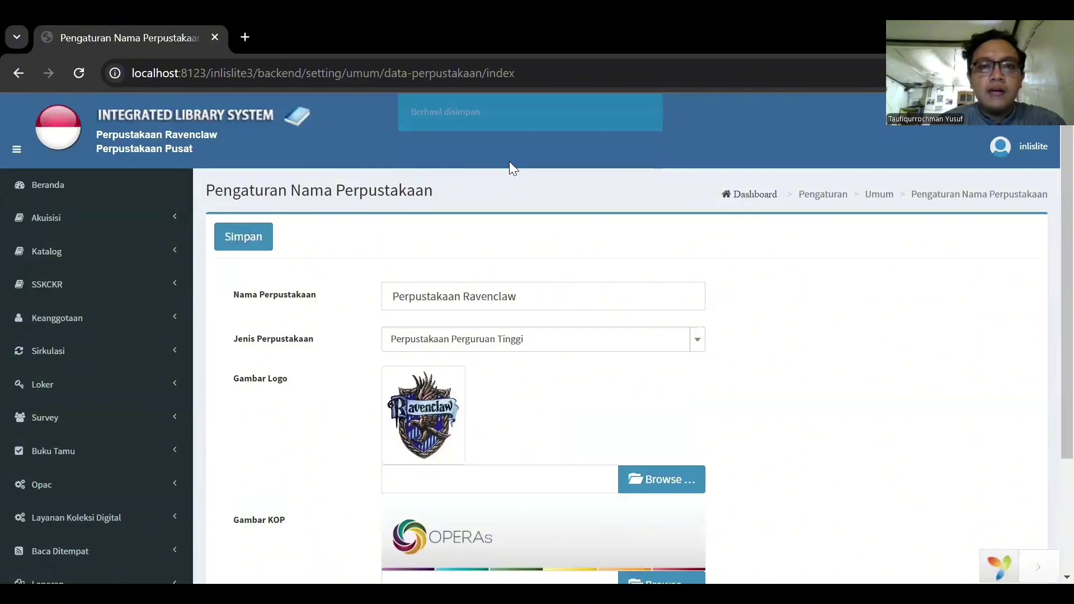
{"action": "left_click", "coordinate": [96, 187]}
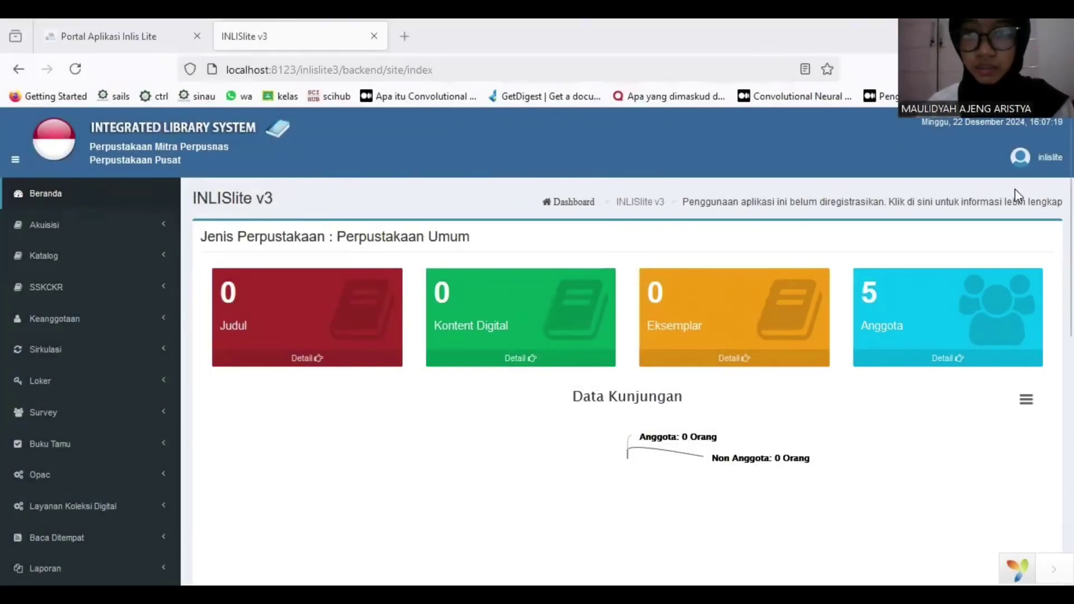
{"action": "left_click", "coordinate": [1023, 159]}
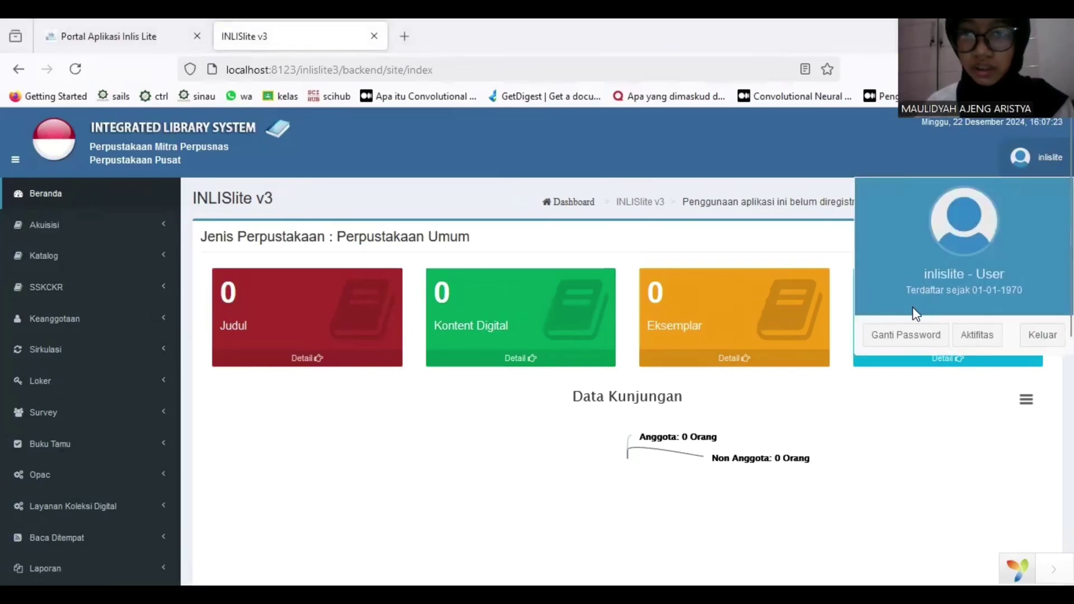
{"action": "left_click", "coordinate": [900, 334]}
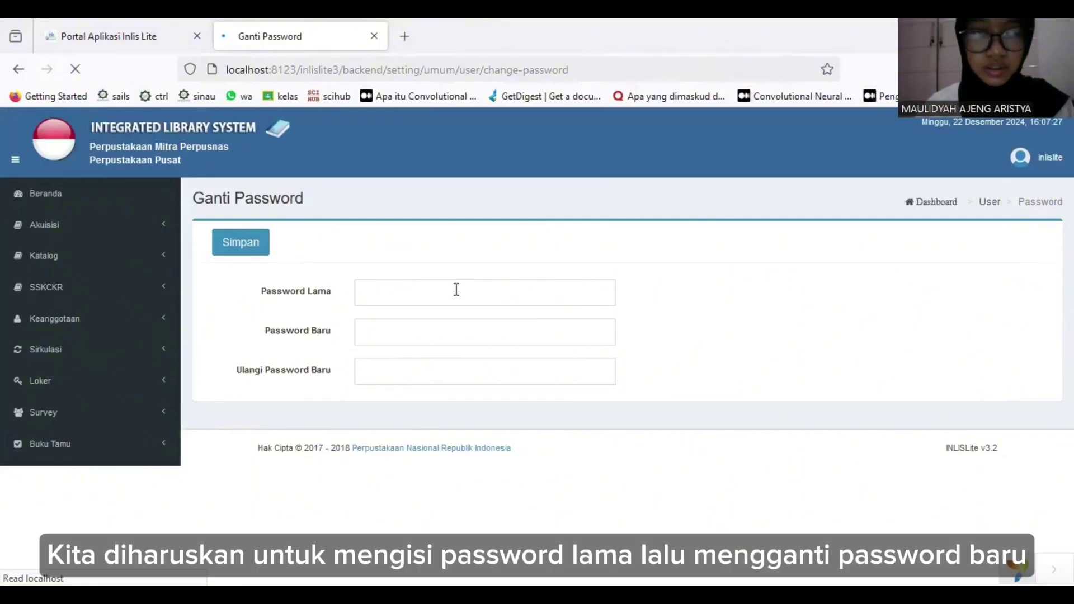
{"action": "left_click", "coordinate": [447, 293]}
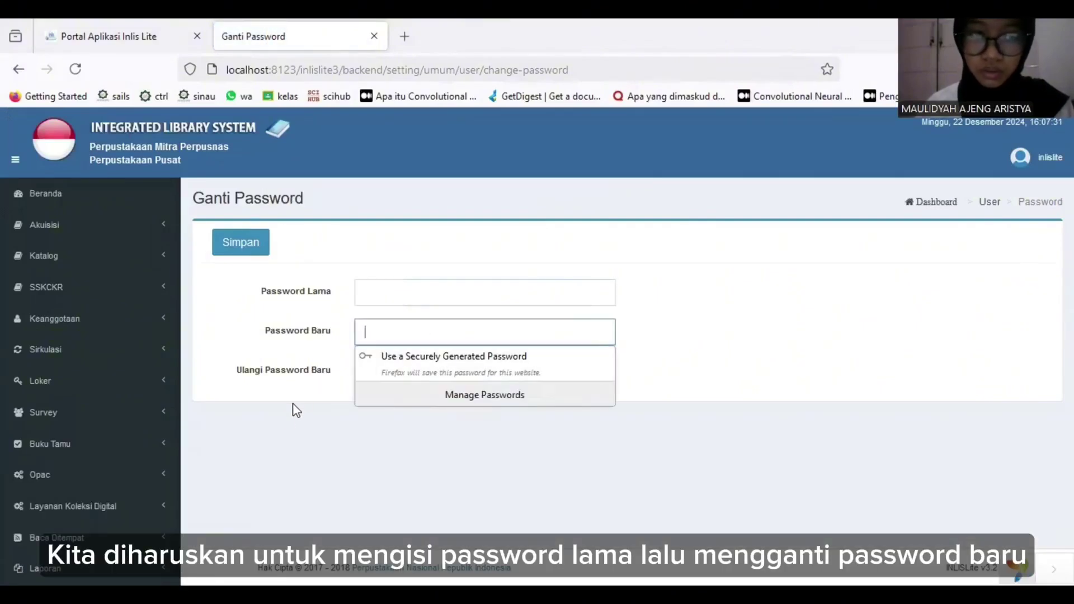
{"action": "left_click", "coordinate": [284, 415]}
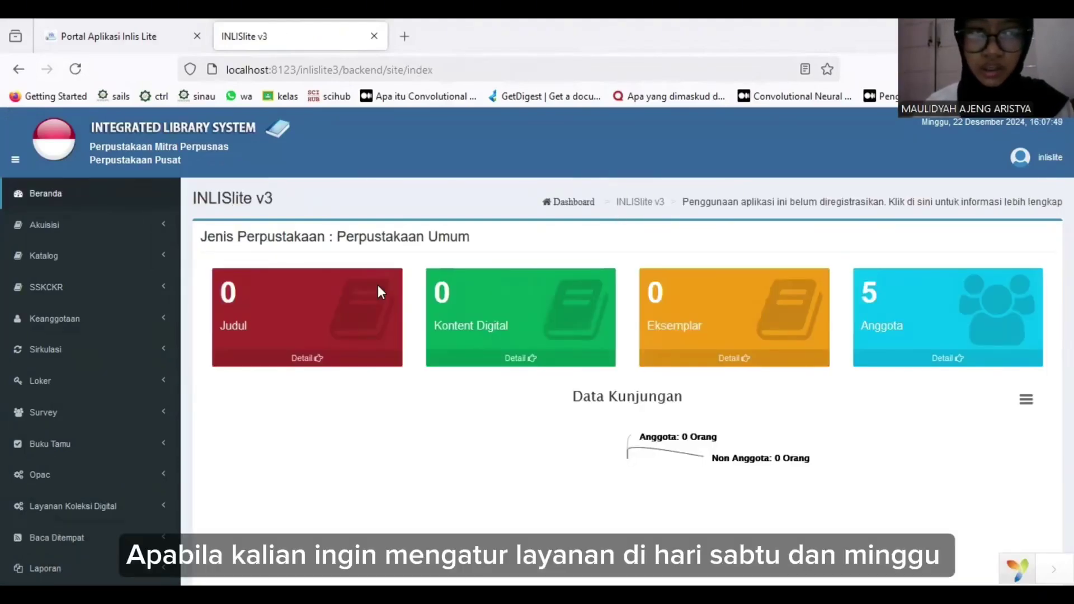
In Layanan Sabtu dan Minggu settings, save Hari Sabtu Libur and Hari Minggu Libur as Ya.
{"action": "scroll", "coordinate": [108, 390], "scroll_direction": "down", "scroll_amount": 4}
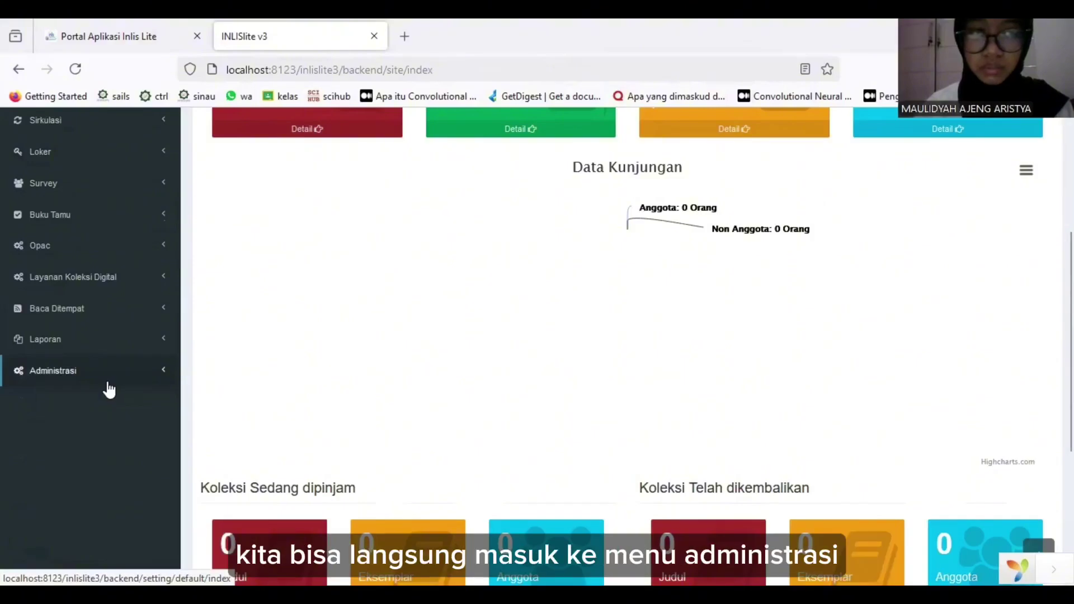
{"action": "left_click", "coordinate": [108, 385]}
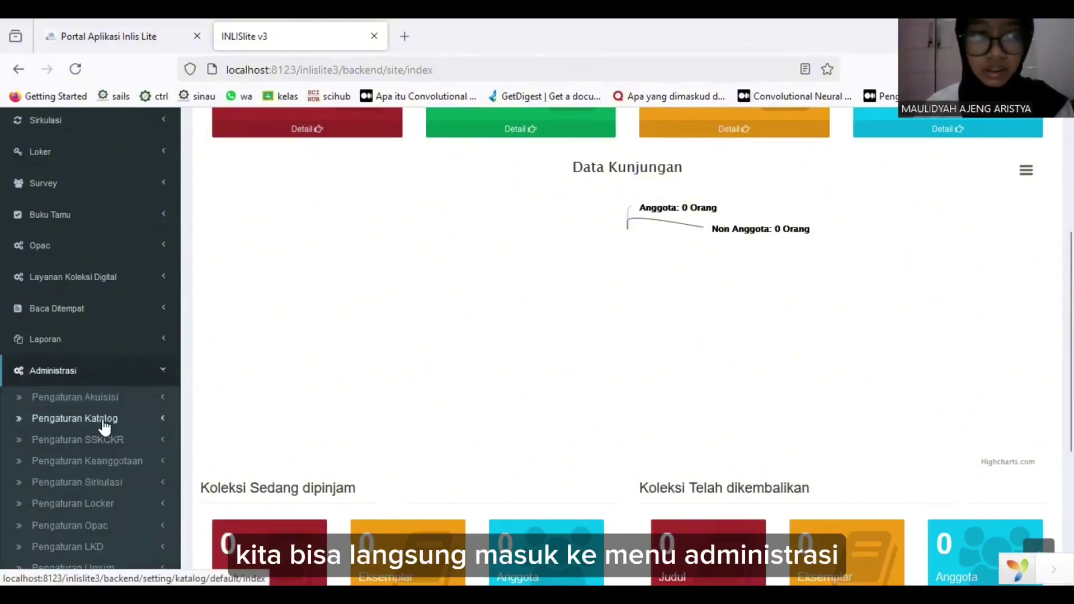
{"action": "scroll", "coordinate": [106, 426], "scroll_direction": "down", "scroll_amount": 2}
{"action": "scroll", "coordinate": [104, 426], "scroll_direction": "down", "scroll_amount": 2}
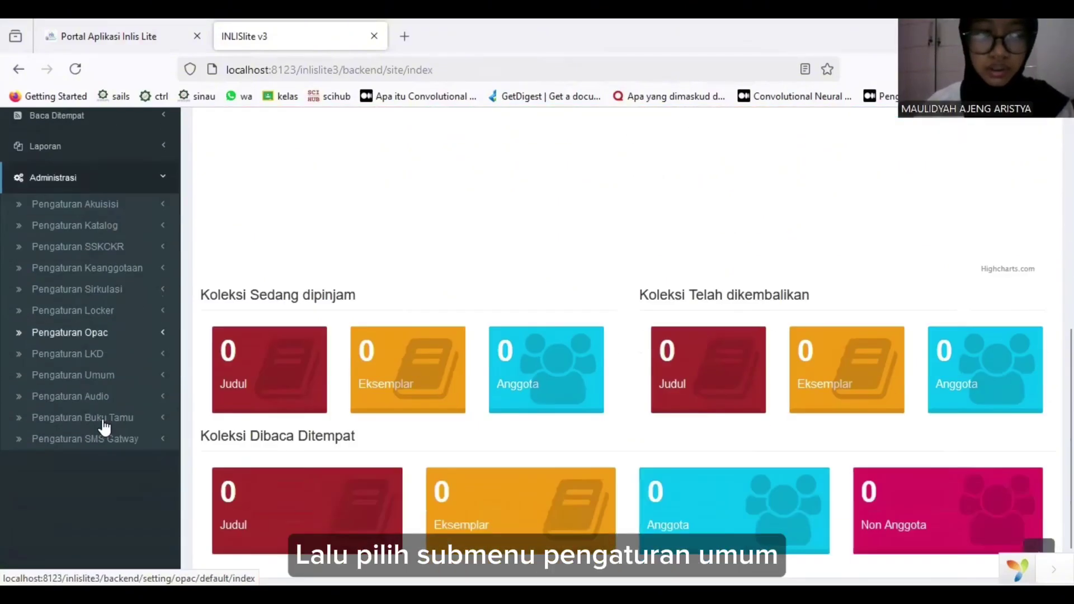
{"action": "left_click", "coordinate": [105, 376]}
{"action": "scroll", "coordinate": [106, 441], "scroll_direction": "down", "scroll_amount": 5}
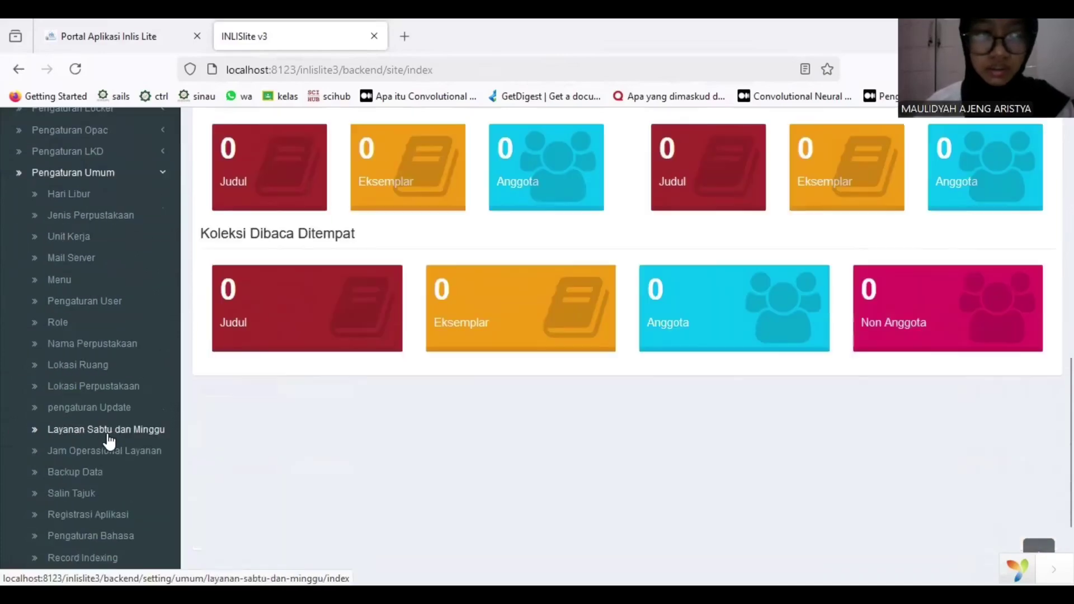
{"action": "left_click", "coordinate": [113, 380]}
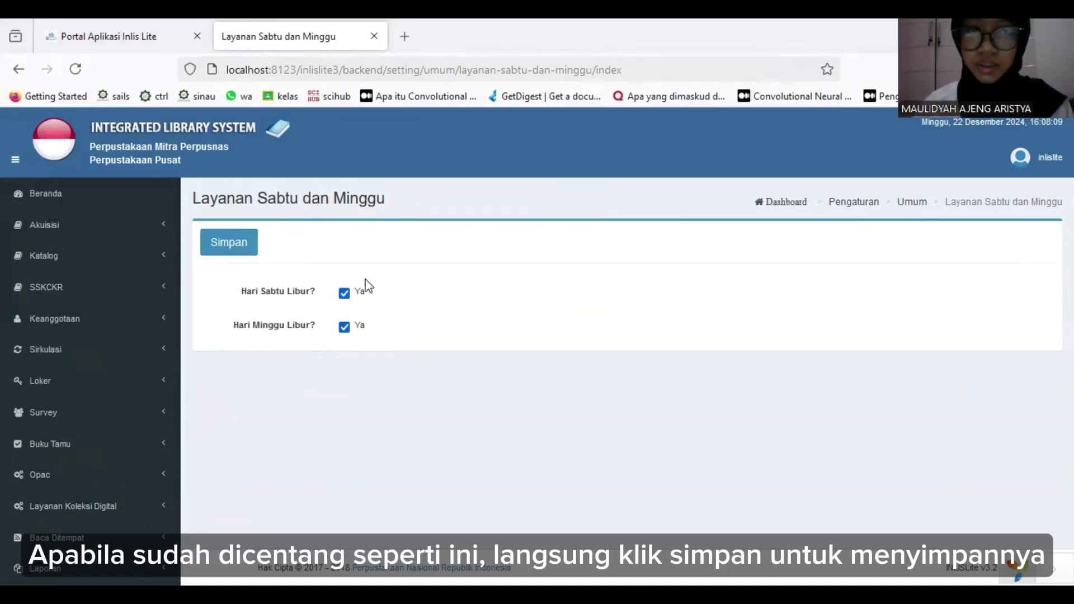
{"action": "left_click", "coordinate": [234, 246]}
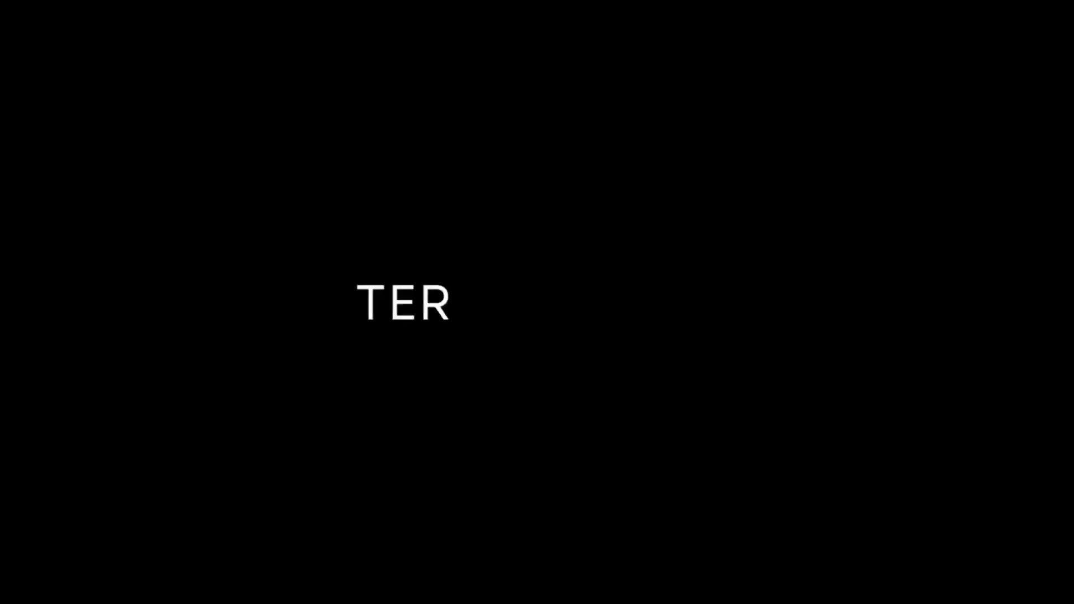